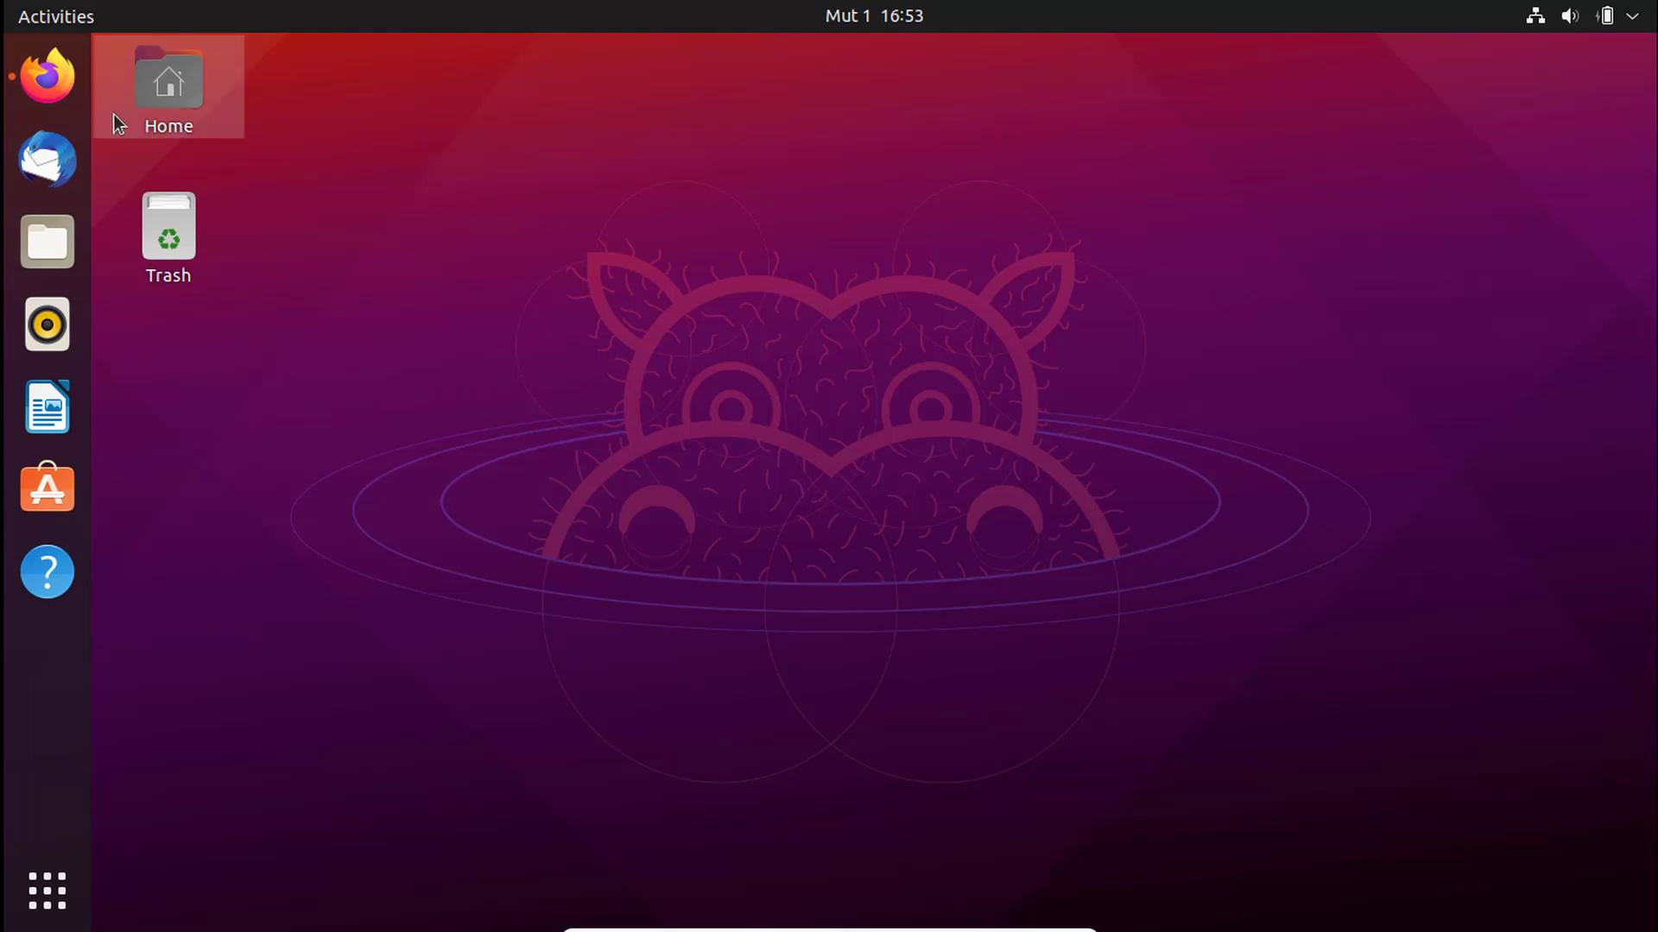
- Open Firefox and run a Google search for 'vscode'
{"action": "left_click", "coordinate": [47, 76]}
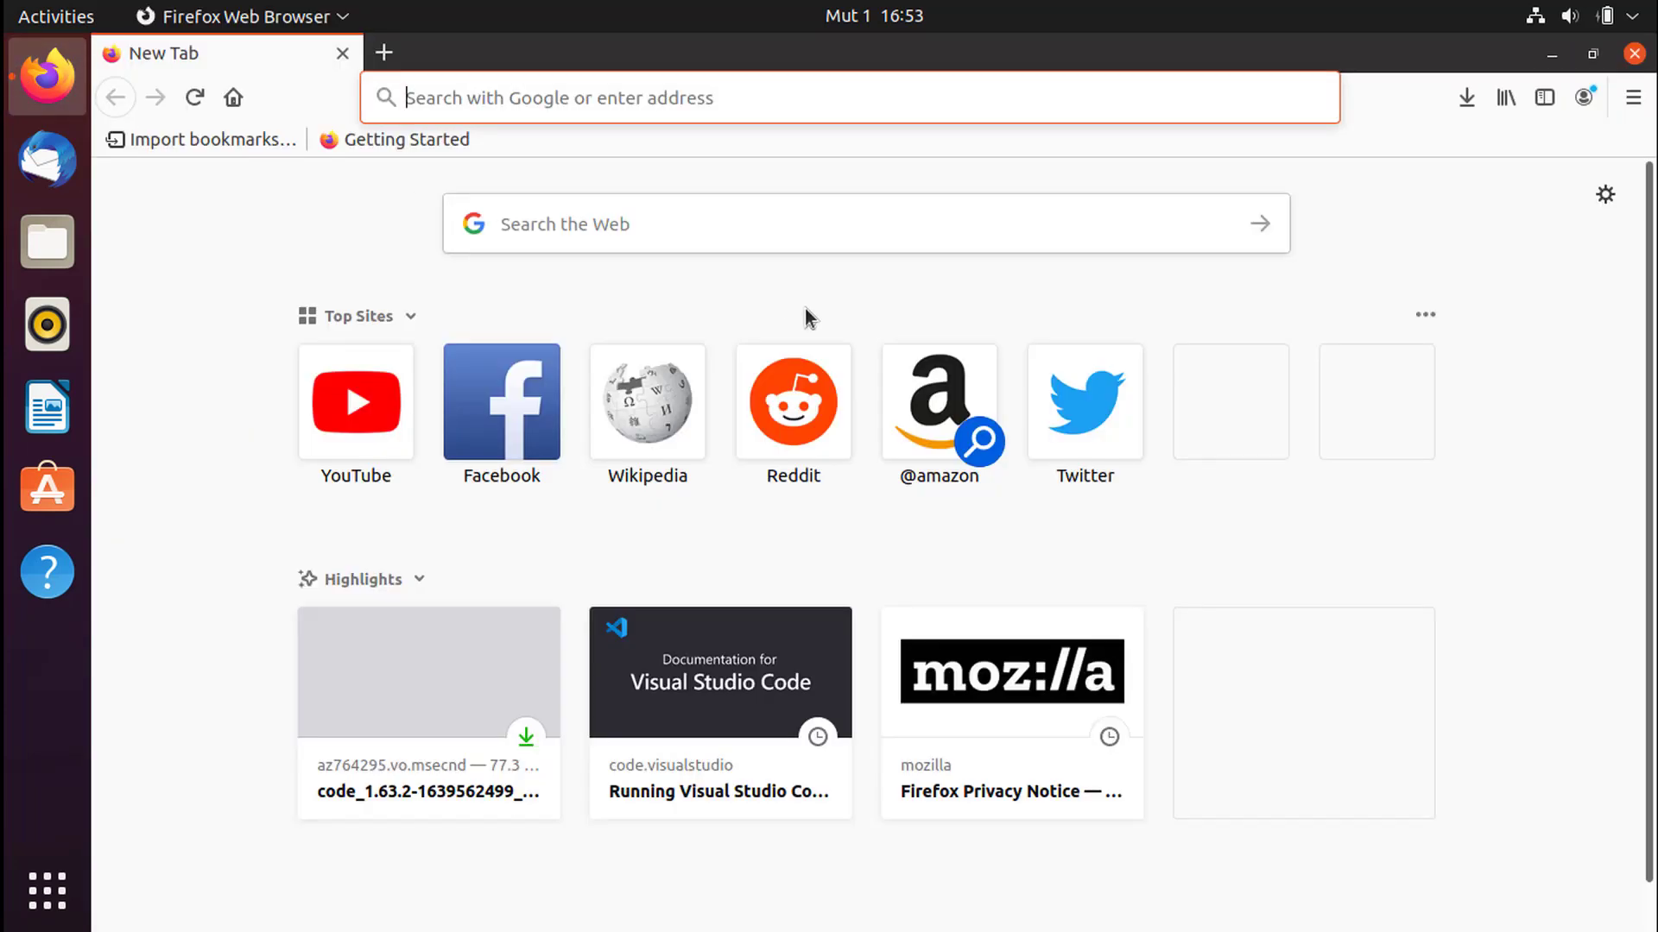
{"action": "type", "text": "vscode"}
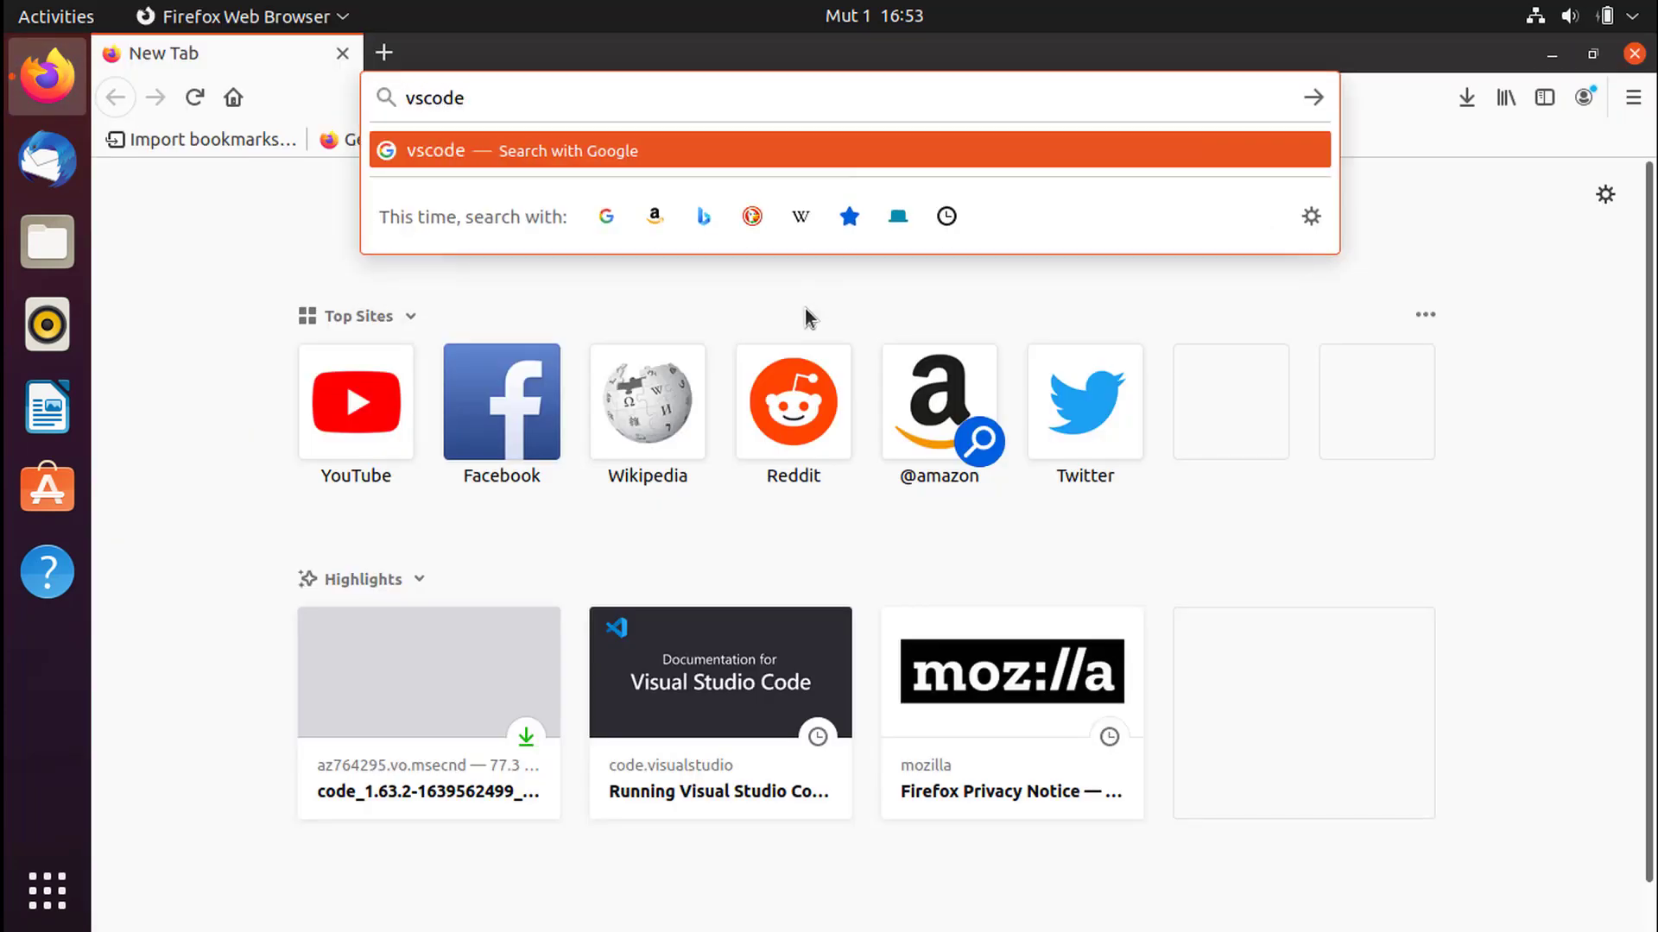
{"action": "key", "text": "Return"}
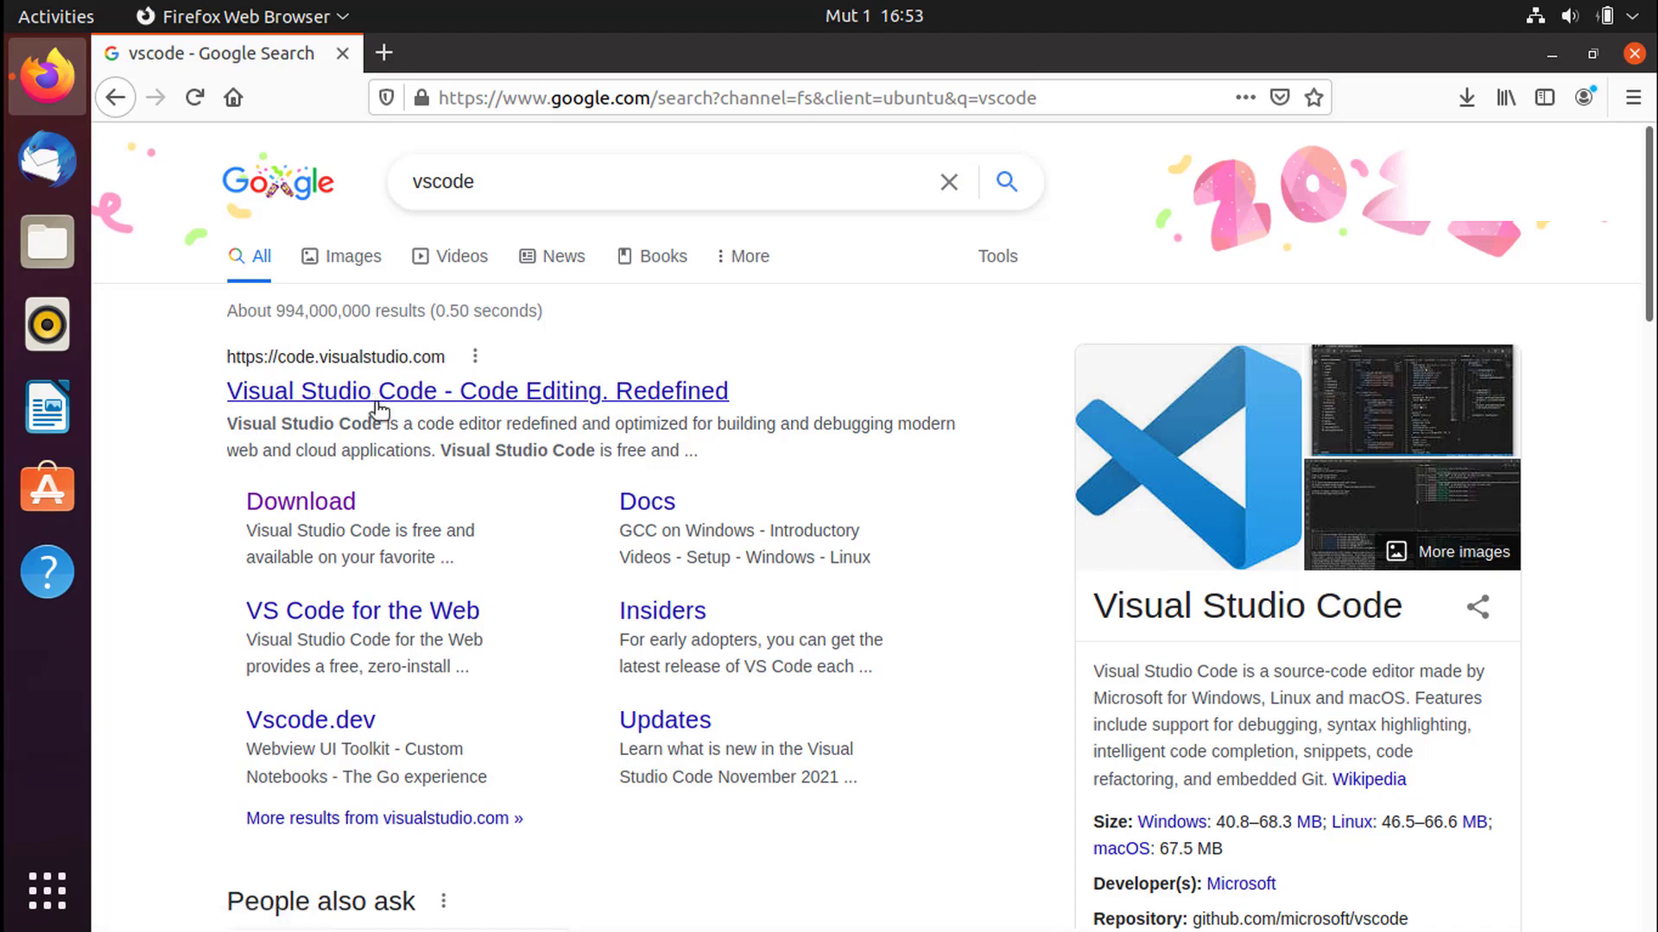
- Open the code.visualstudio.com result and look over the homepage's .deb and .rpm download options
{"action": "left_click", "coordinate": [377, 401]}
{"action": "scroll", "coordinate": [553, 362], "scroll_direction": "down", "scroll_amount": 3}
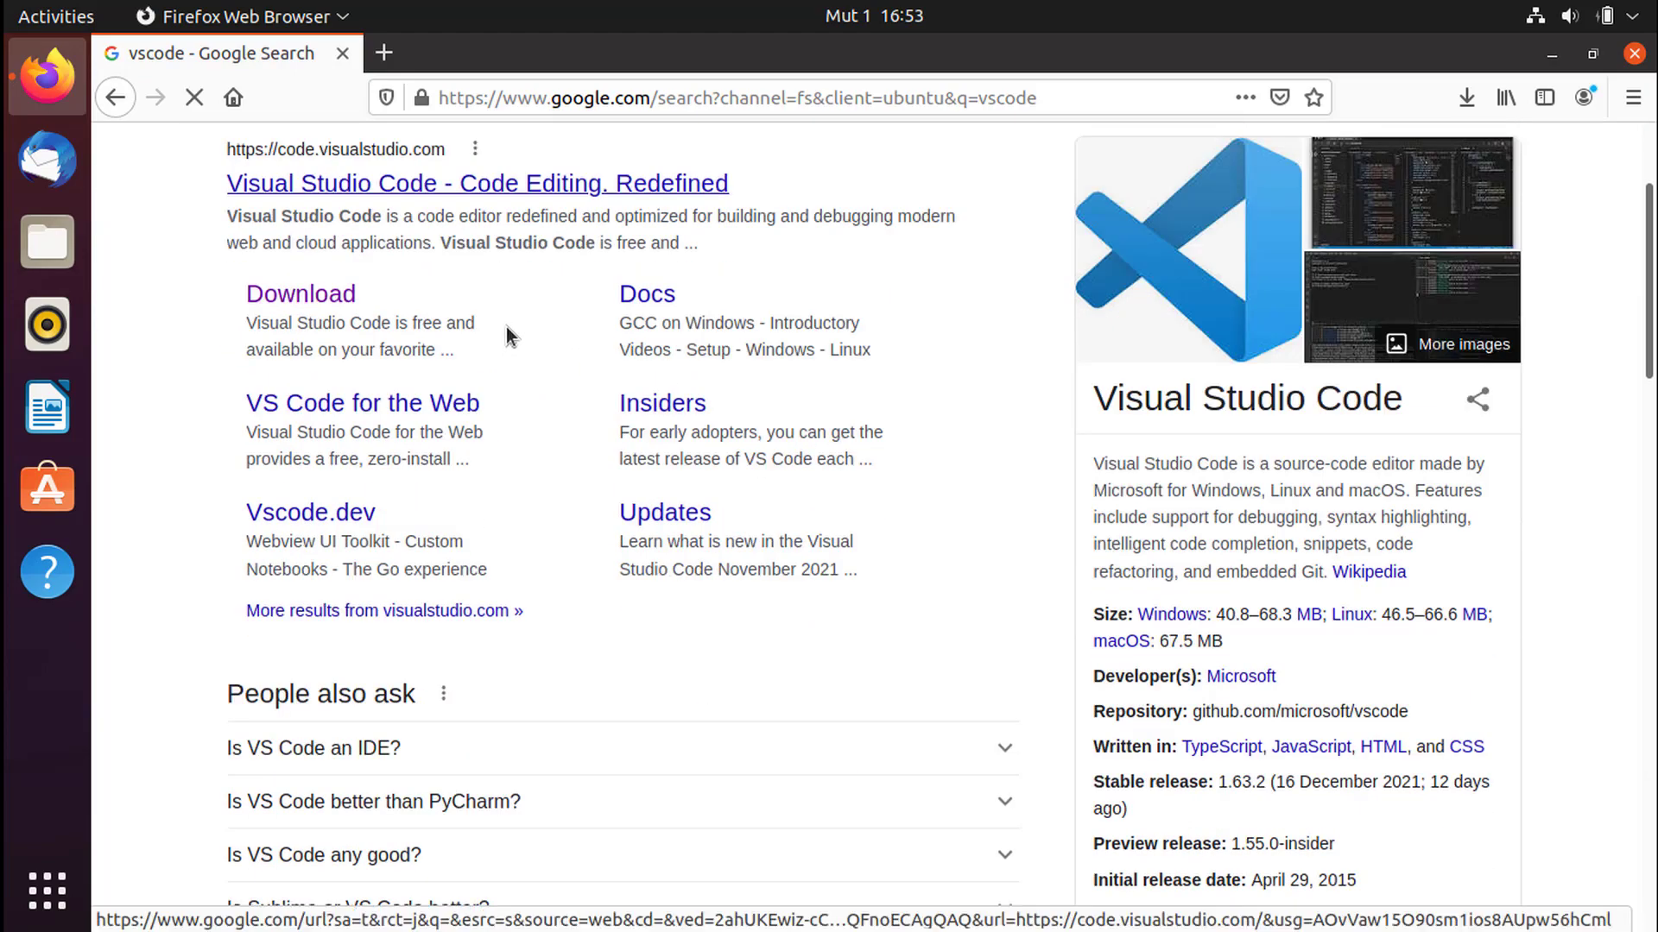
{"action": "scroll", "coordinate": [437, 251], "scroll_direction": "up", "scroll_amount": 3}
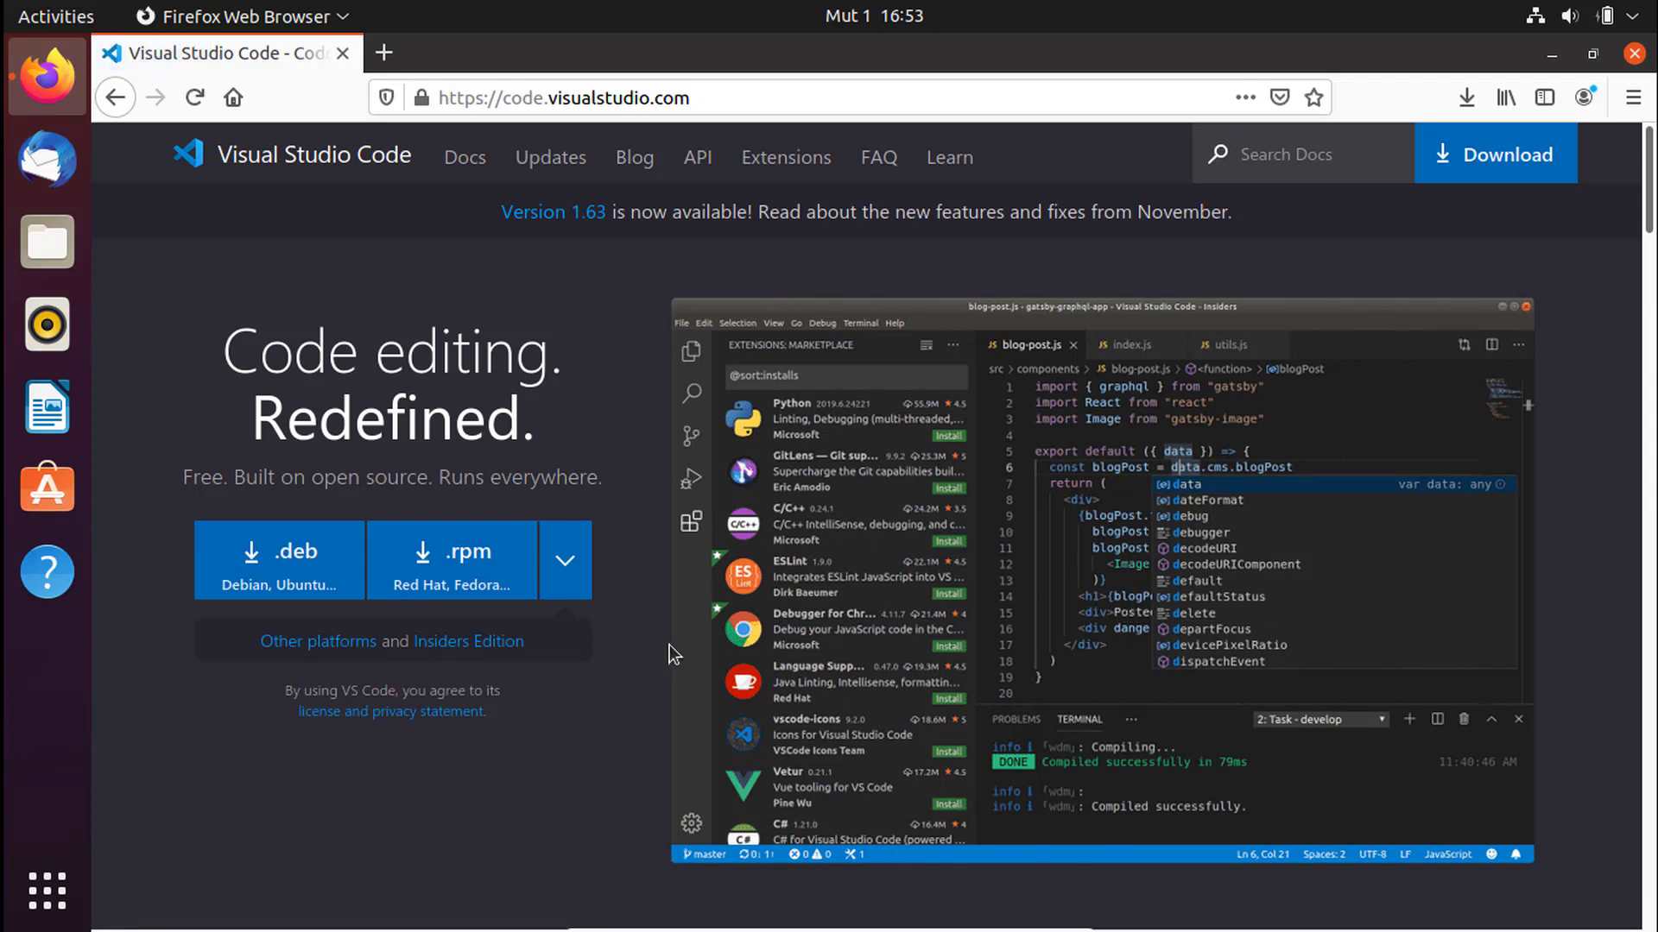
{"action": "scroll", "coordinate": [1089, 517], "scroll_direction": "down", "scroll_amount": 3}
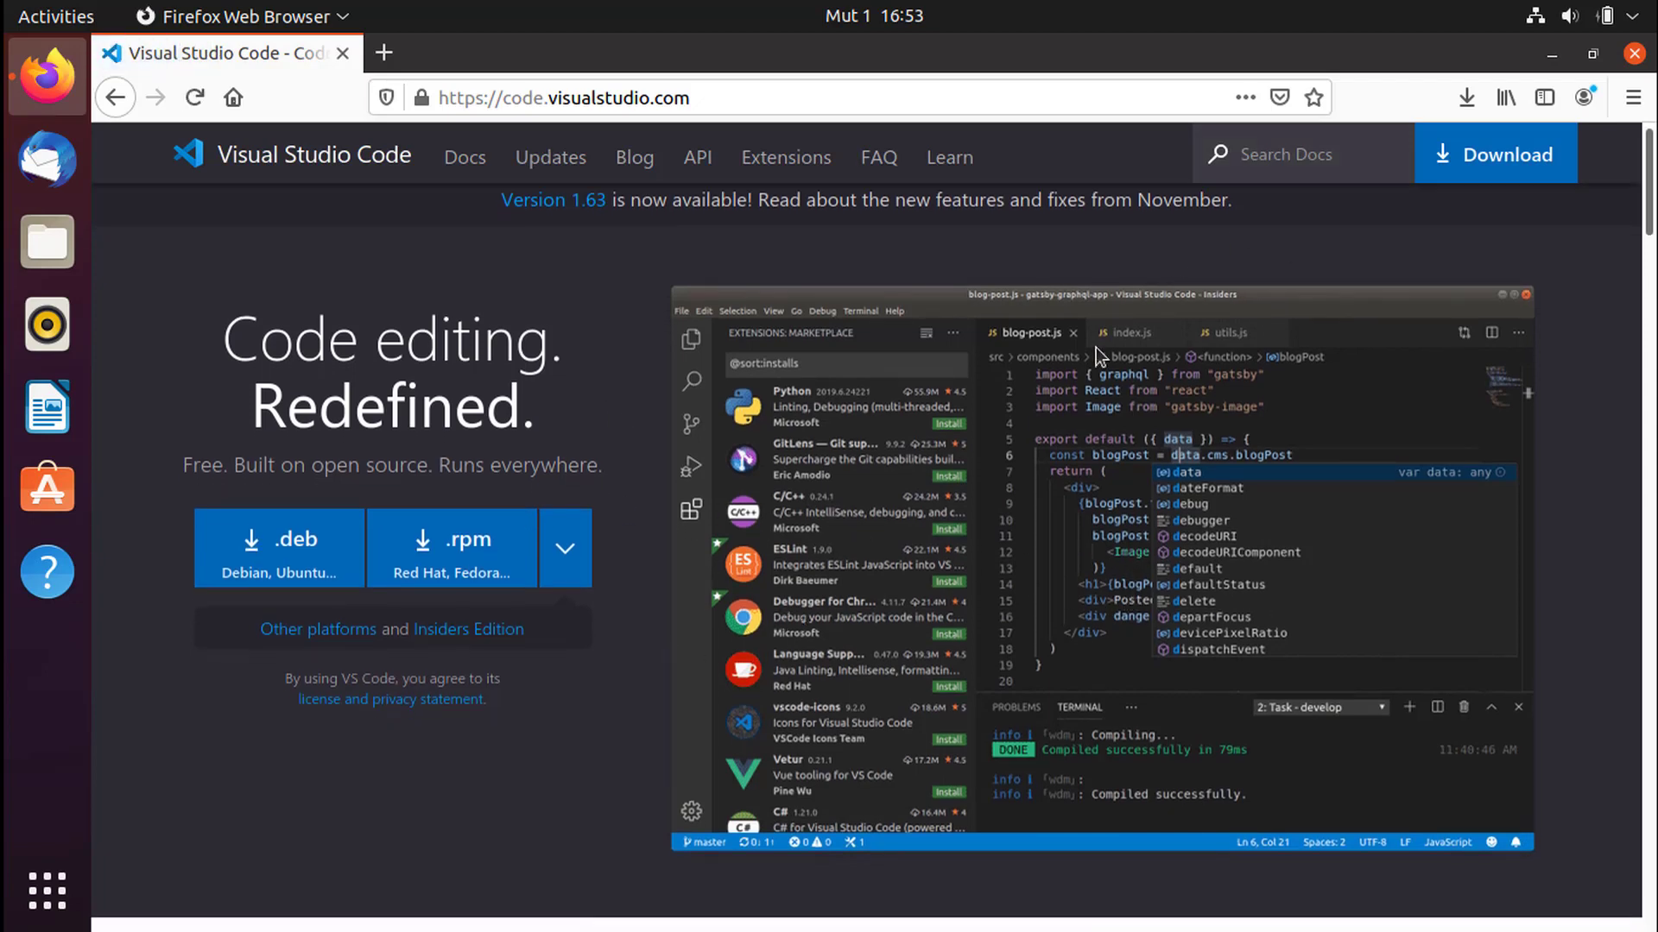
{"action": "scroll", "coordinate": [1111, 535], "scroll_direction": "up", "scroll_amount": 2}
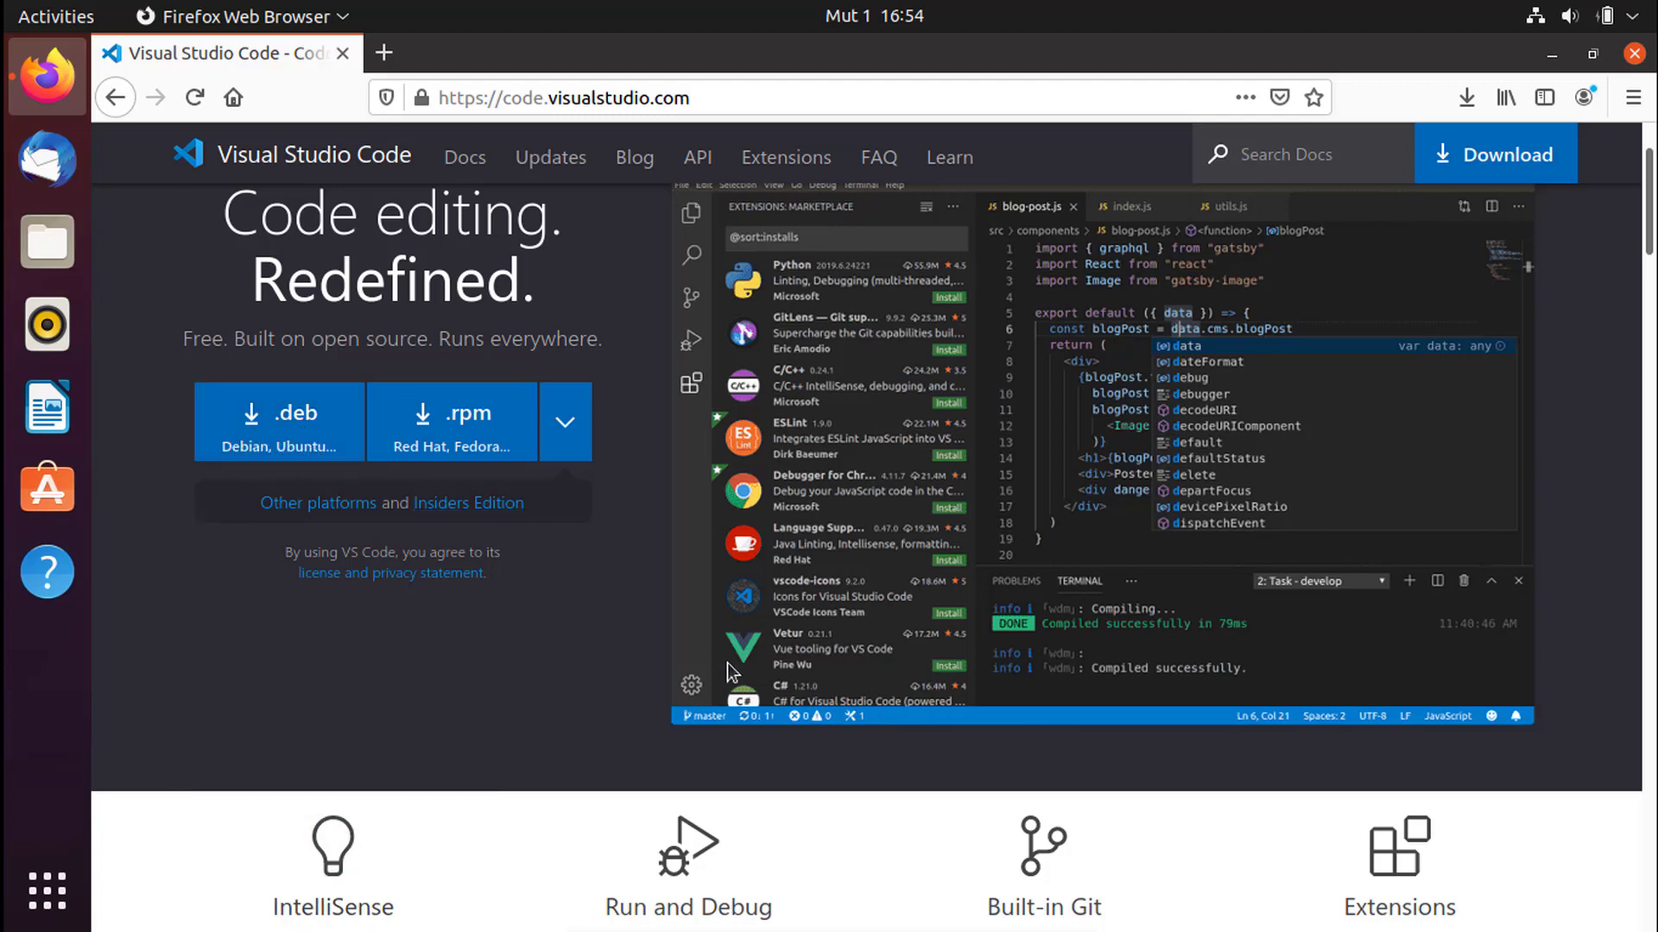
{"action": "scroll", "coordinate": [727, 663], "scroll_direction": "down", "scroll_amount": 3}
{"action": "scroll", "coordinate": [610, 659], "scroll_direction": "up", "scroll_amount": 3}
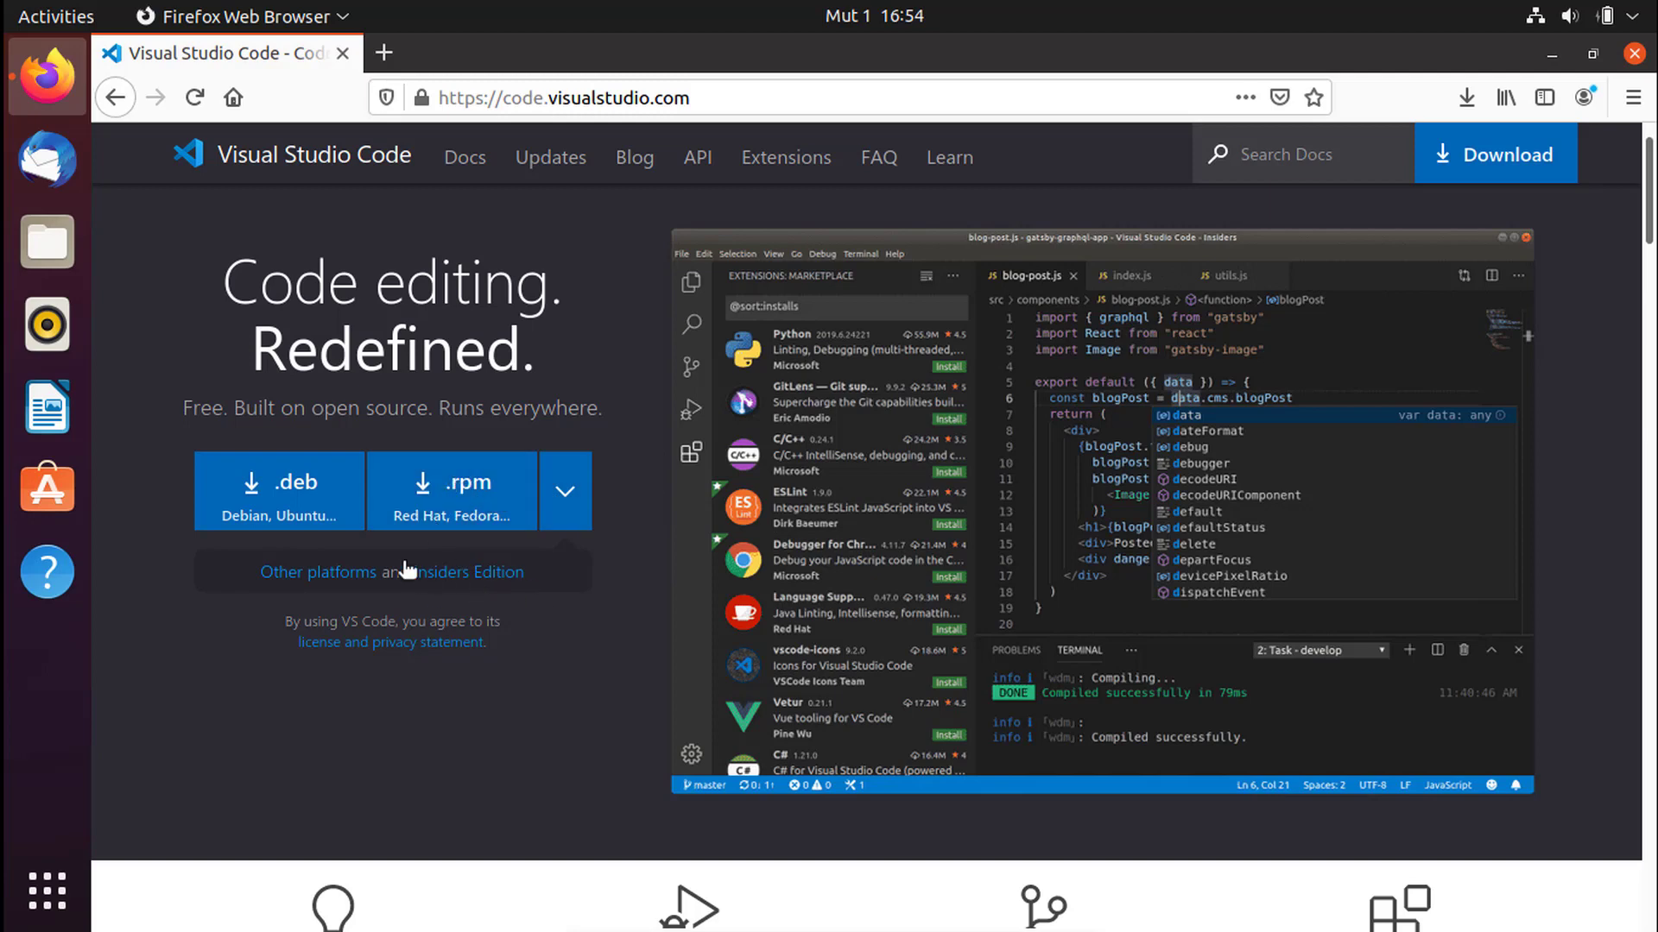
- Download the VS Code .deb package for Debian/Ubuntu (77.3 MB) and dismiss the downloads list
{"action": "left_click", "coordinate": [282, 509]}
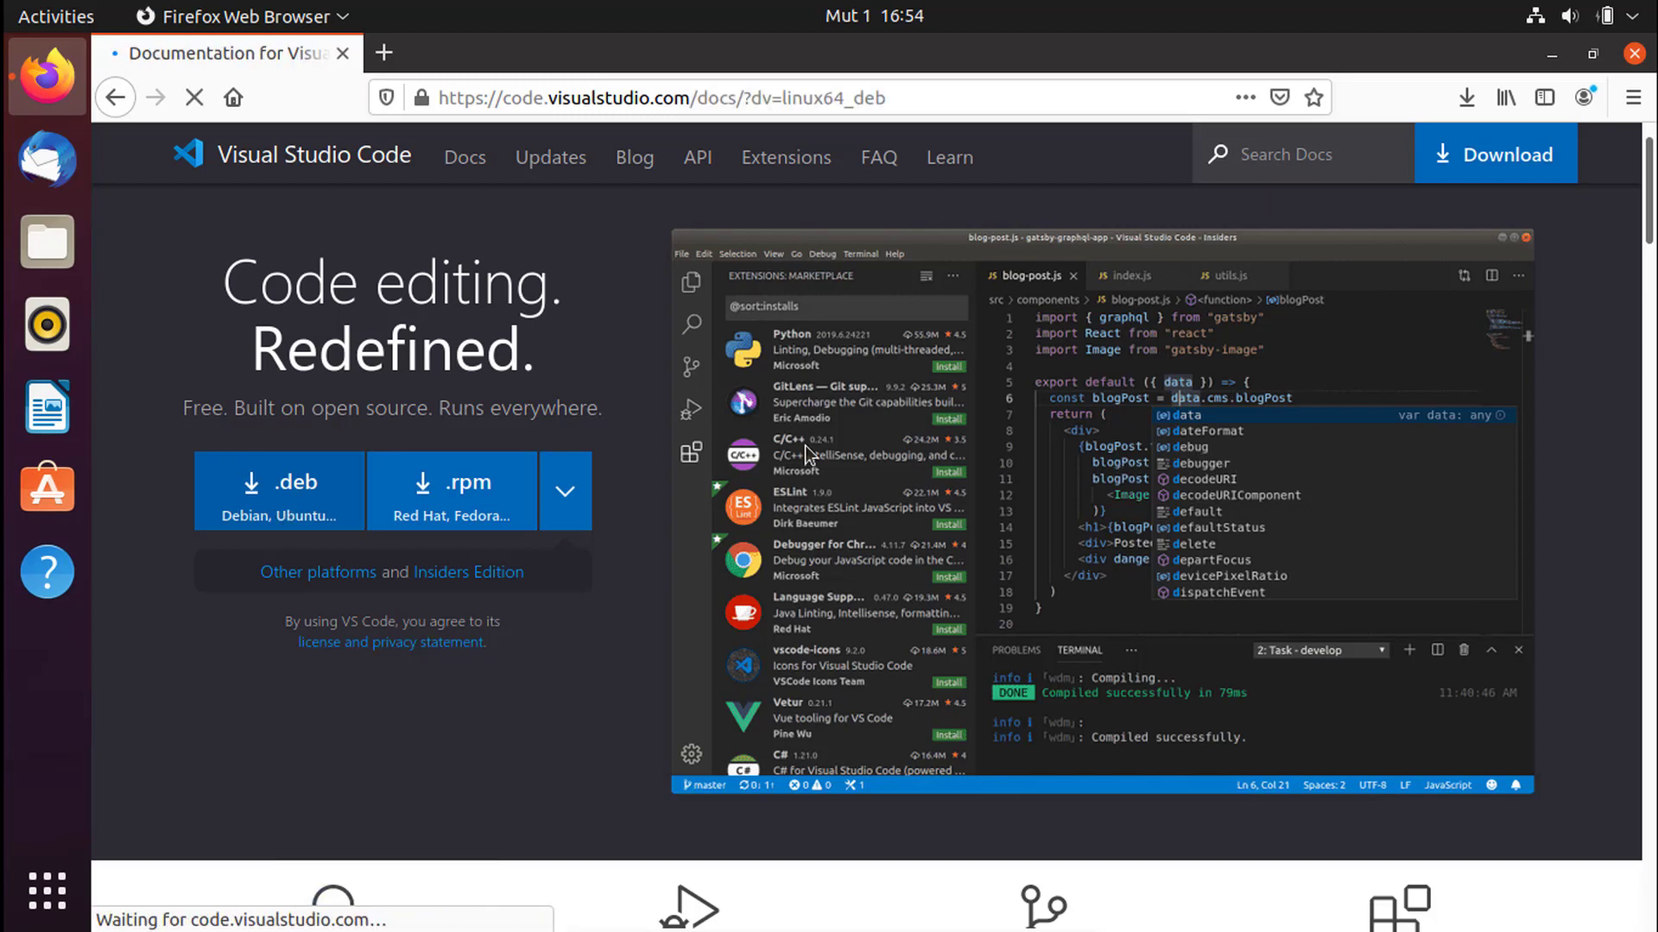
{"action": "scroll", "coordinate": [587, 497], "scroll_direction": "down", "scroll_amount": 10}
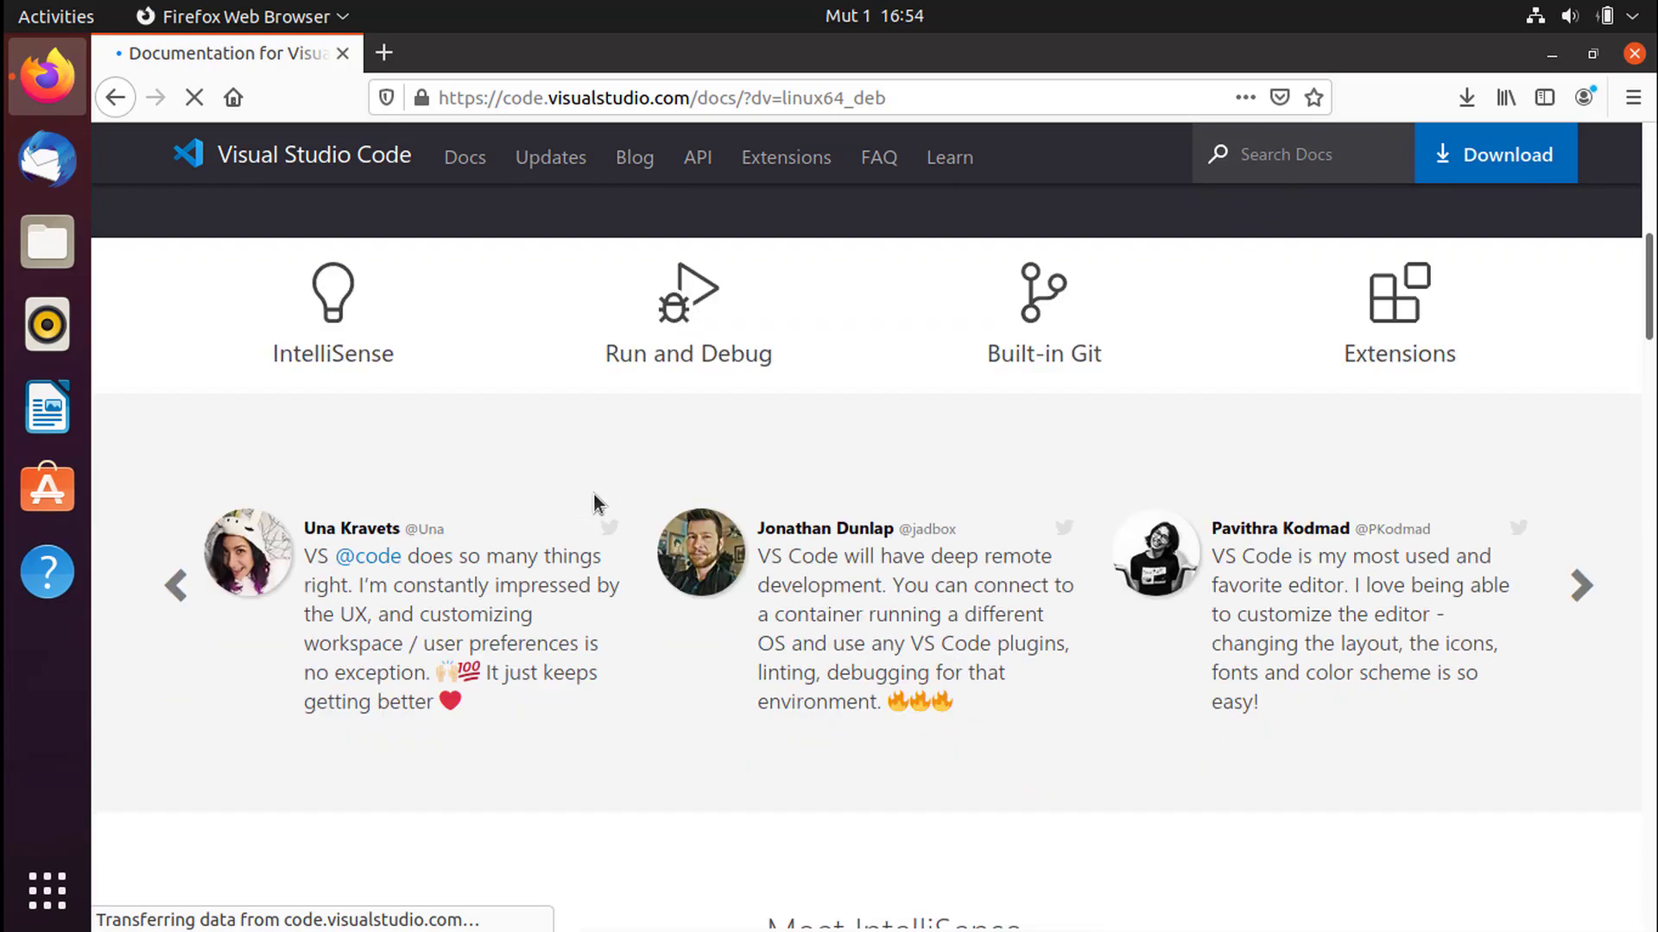
{"action": "scroll", "coordinate": [656, 559], "scroll_direction": "up", "scroll_amount": 4}
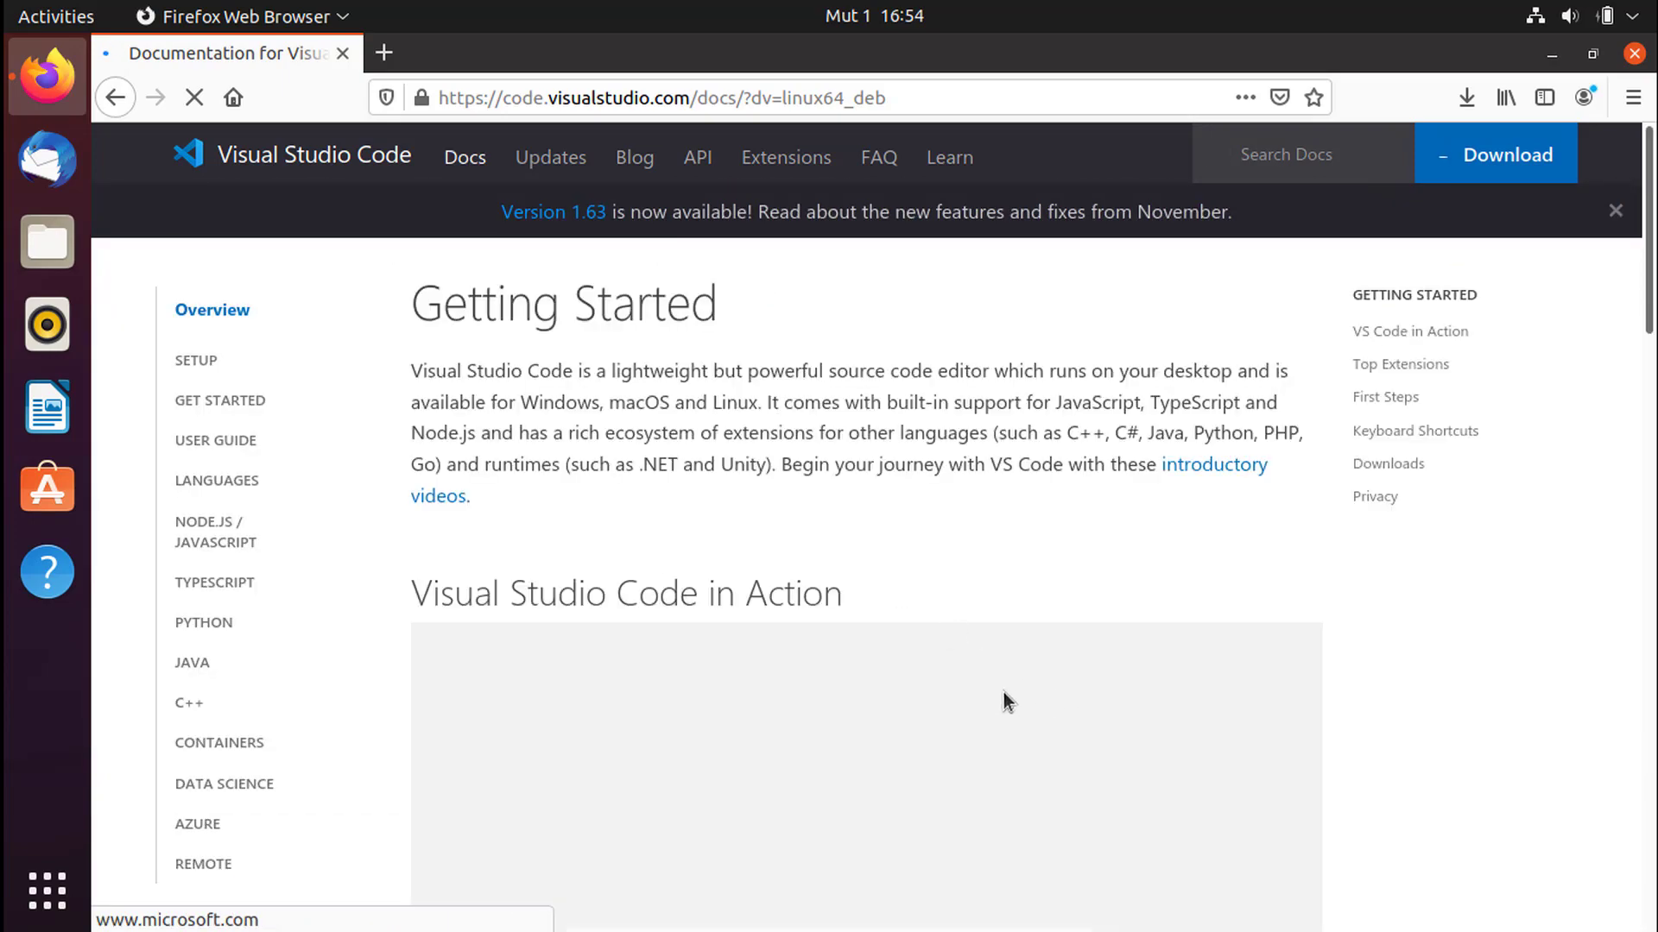
{"action": "scroll", "coordinate": [976, 633], "scroll_direction": "down", "scroll_amount": 4}
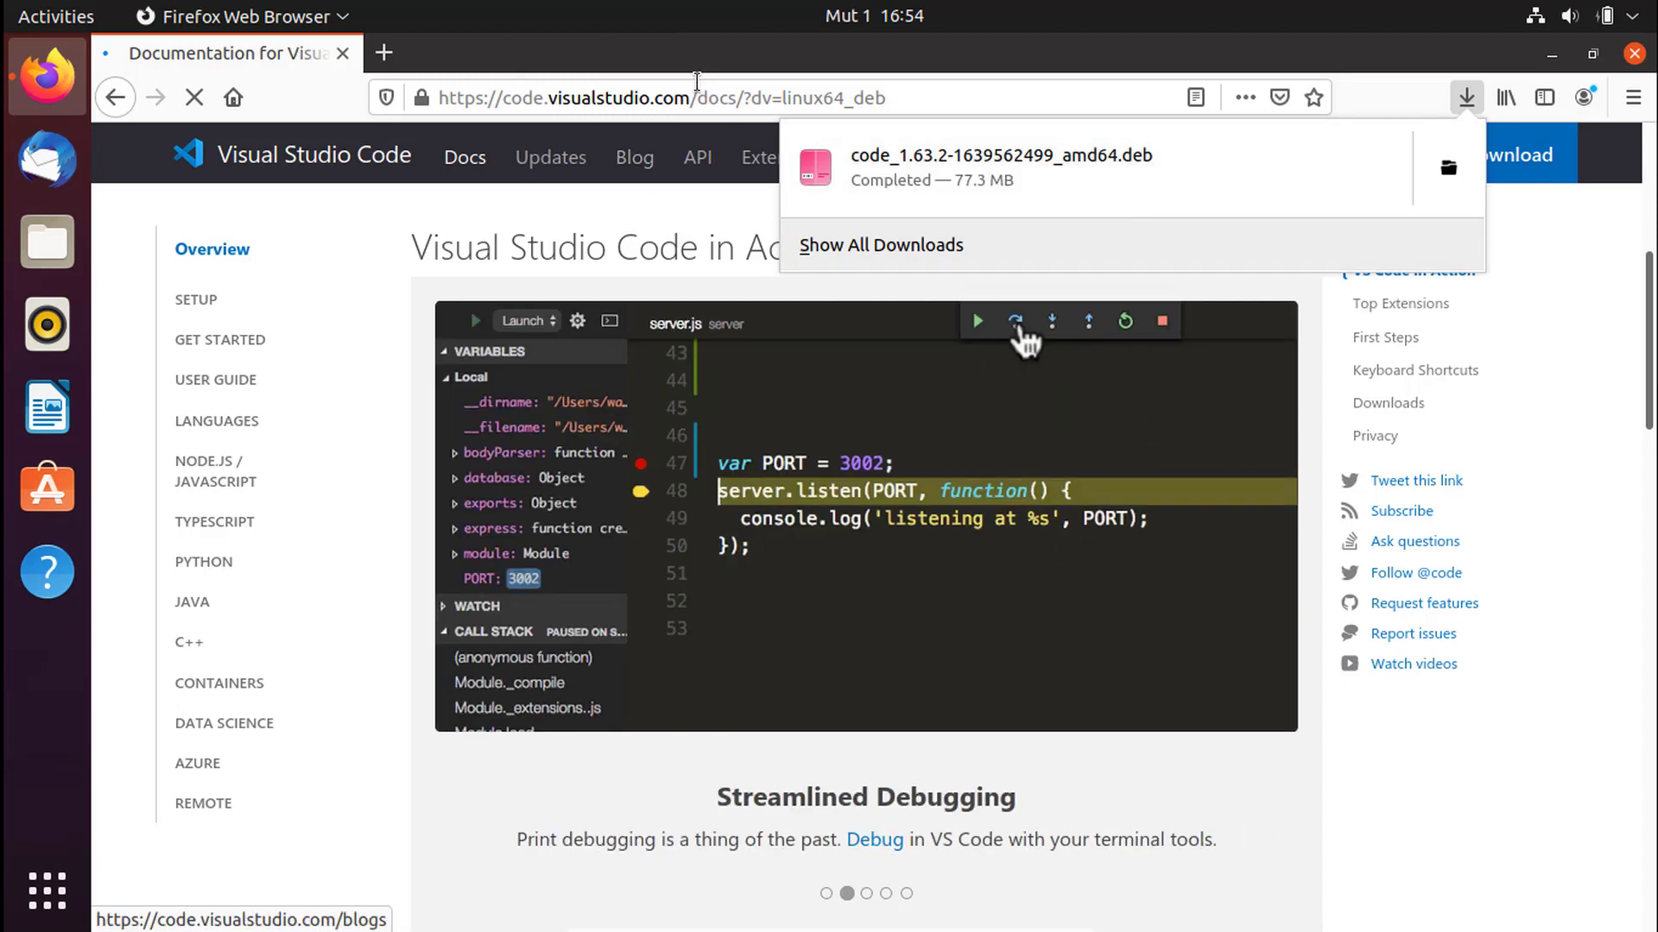
{"action": "left_click", "coordinate": [1554, 60]}
- Minimize Firefox, open a terminal in the Desktop folder, enlarge its text and reposition it
{"action": "left_click", "coordinate": [1551, 55]}
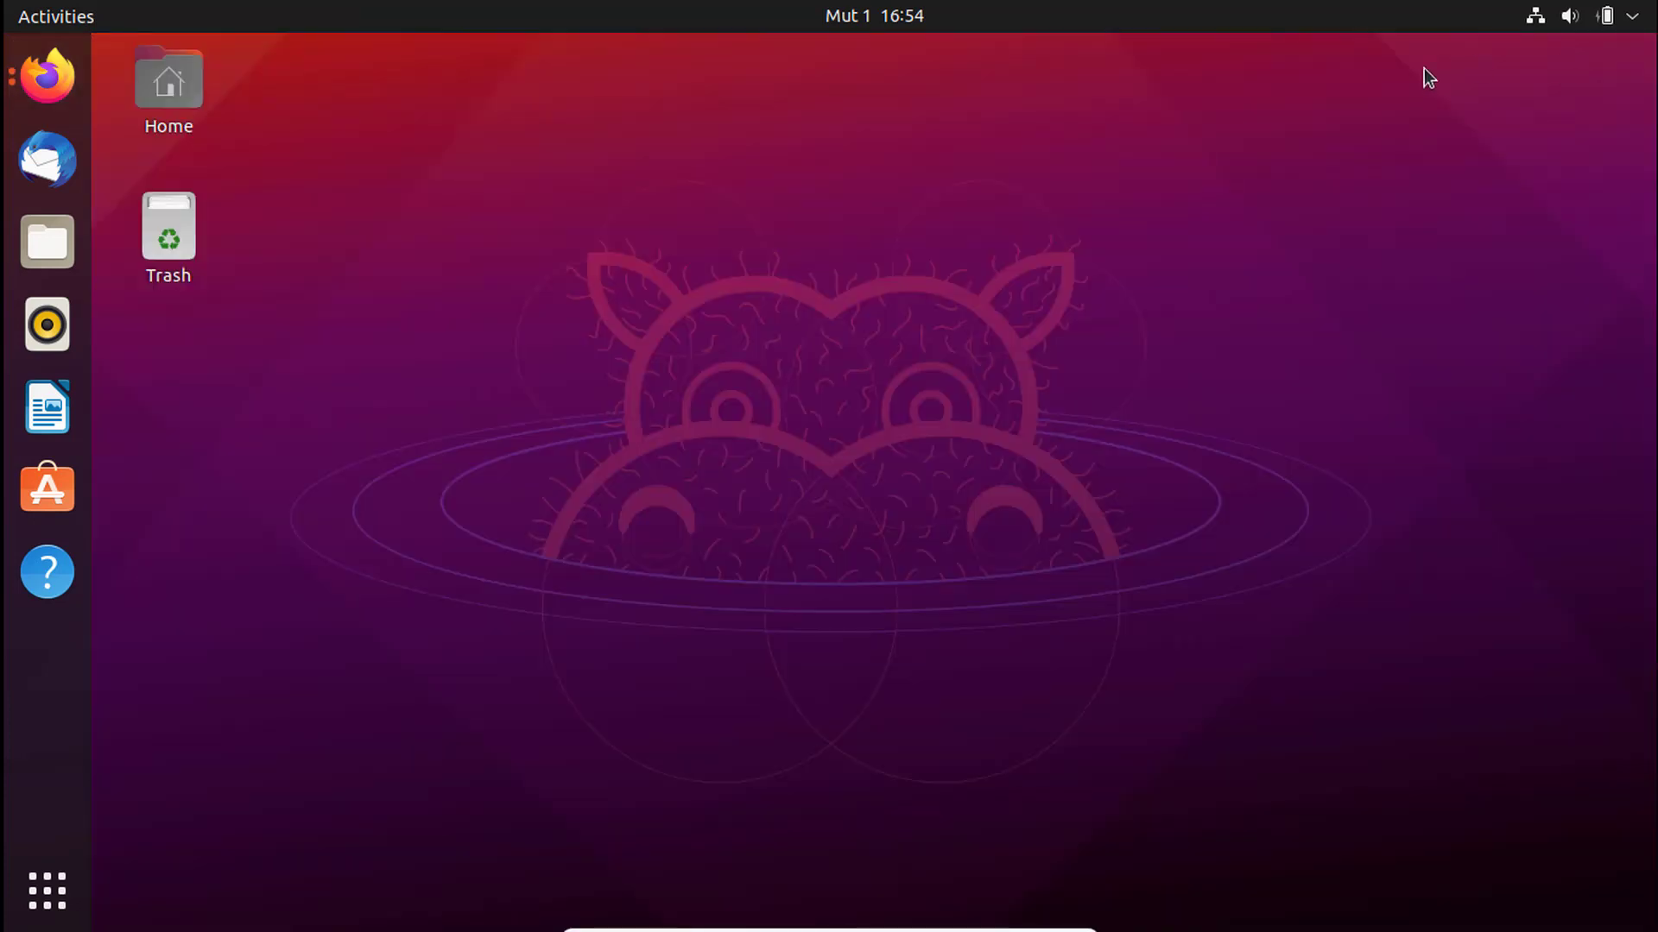
{"action": "right_click", "coordinate": [675, 237]}
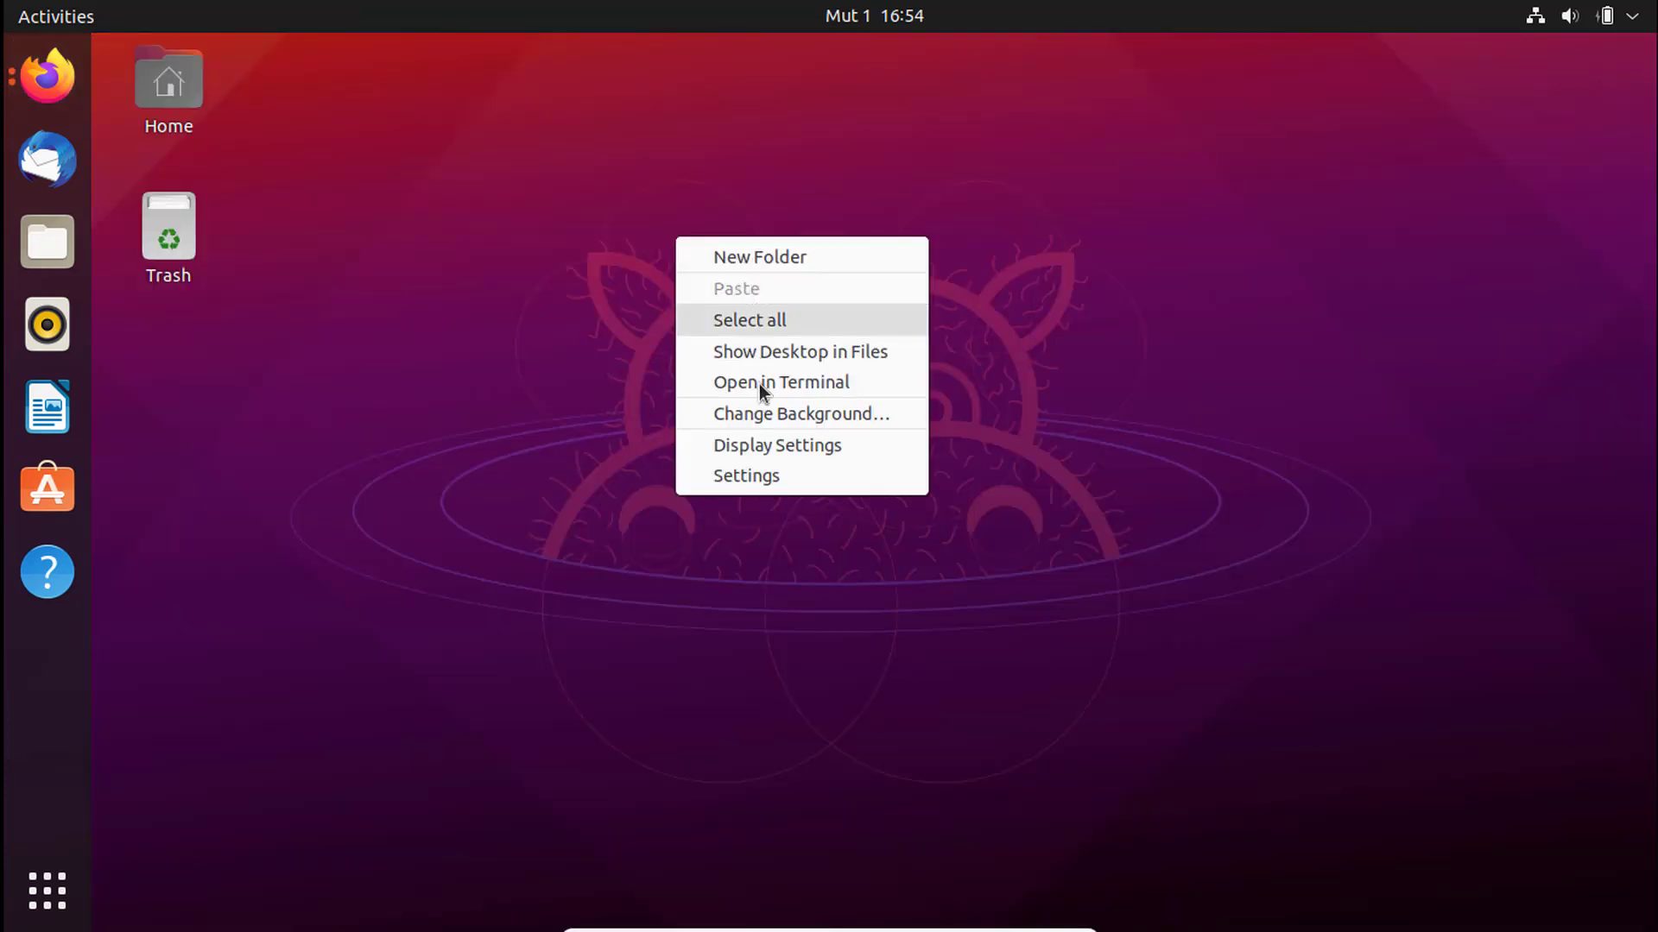
{"action": "left_click", "coordinate": [780, 380]}
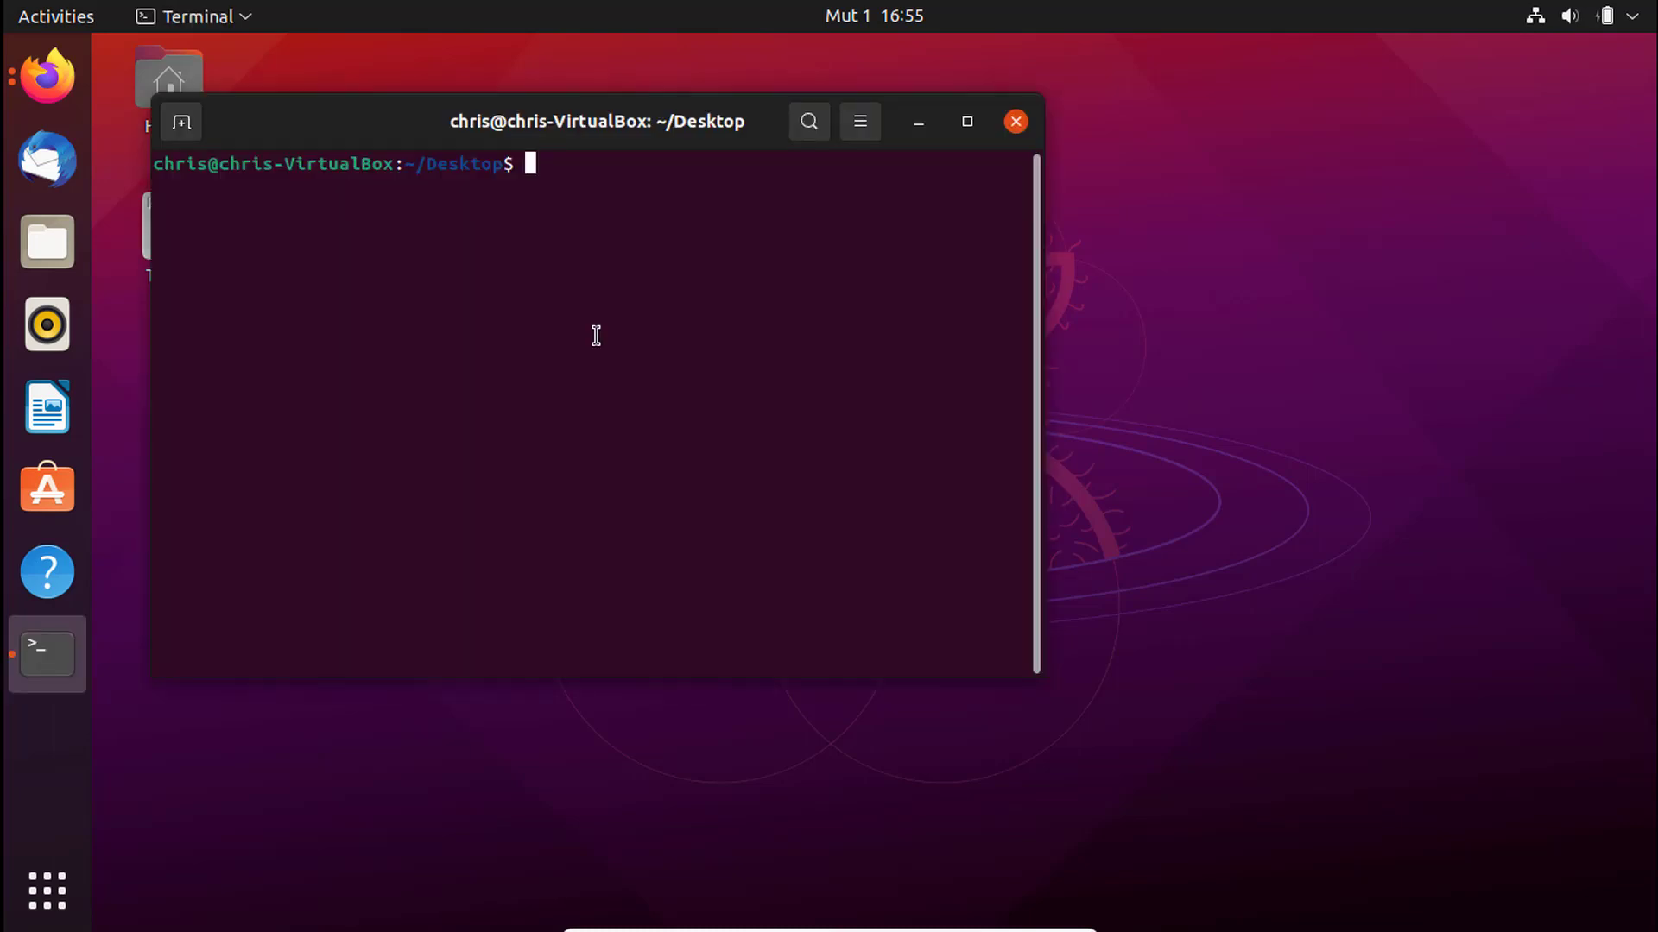
{"action": "key", "text": "ctrl+plus"}
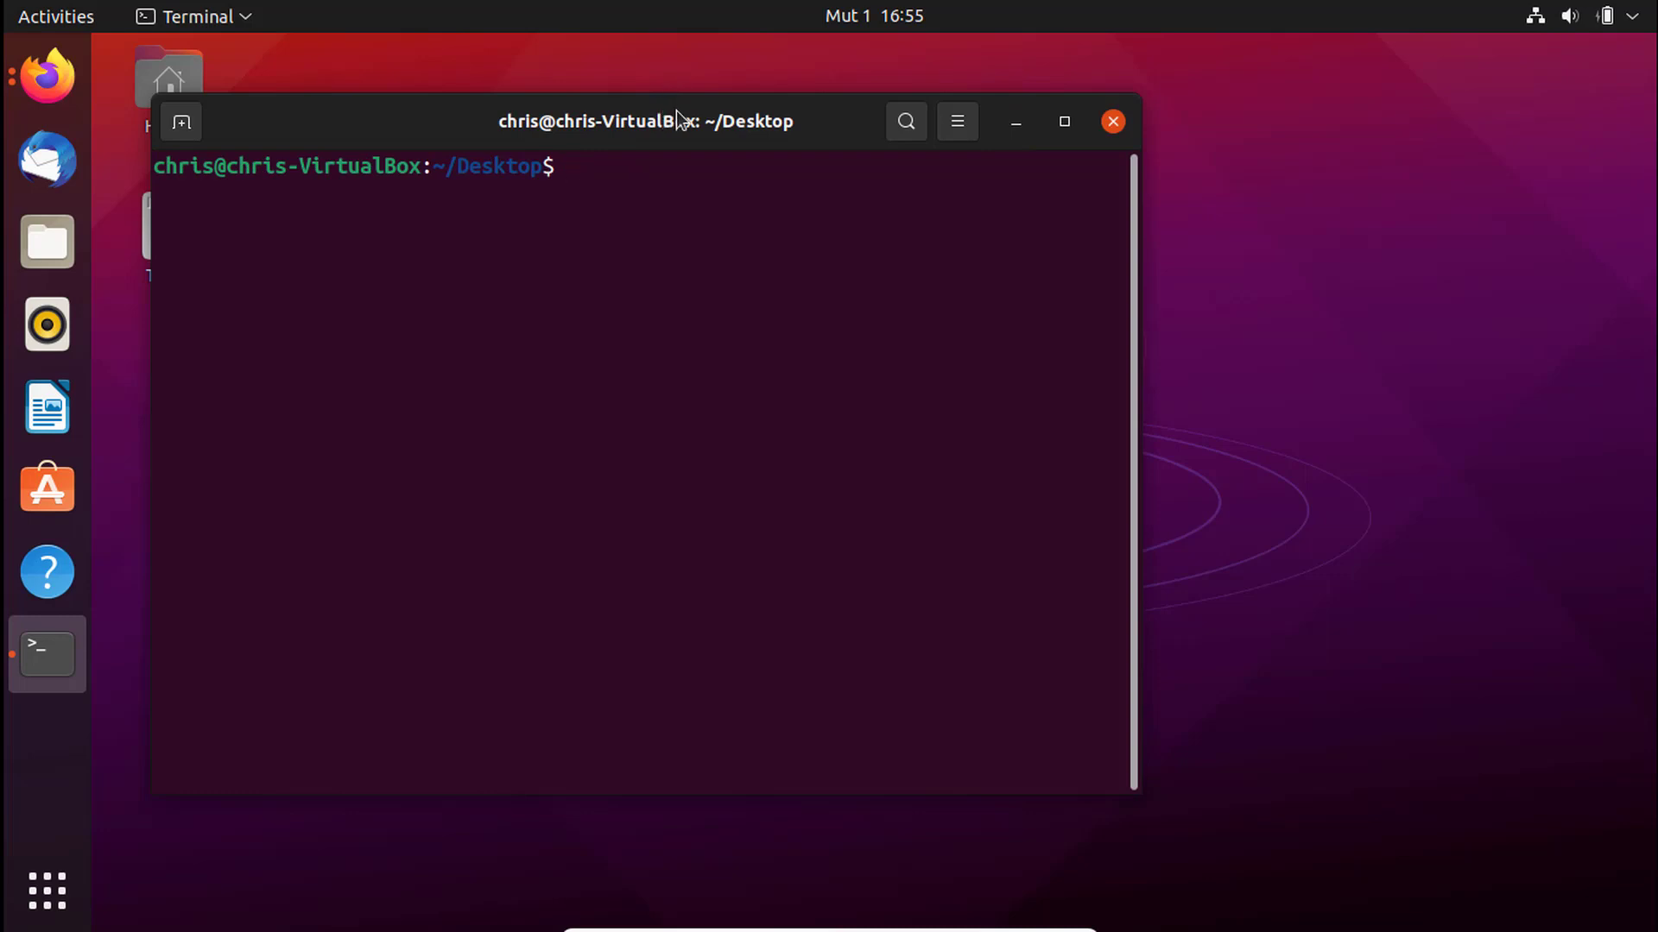
{"action": "left_click_drag", "start_coordinate": [682, 116], "coordinate": [768, 136]}
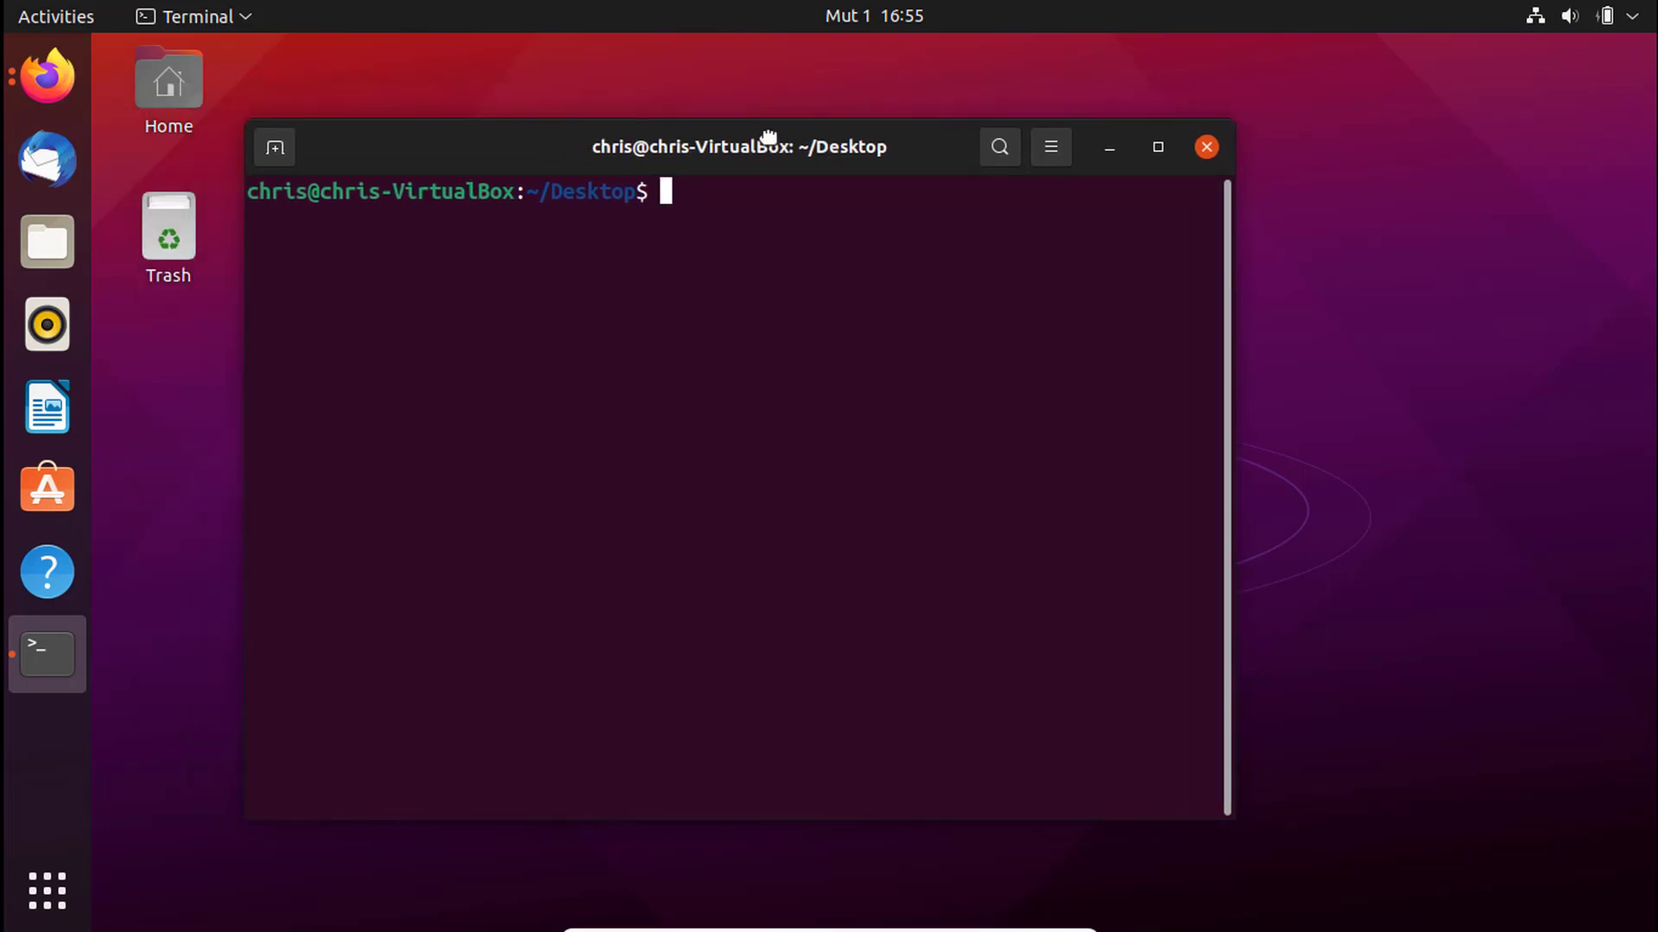
{"action": "type", "text": "cd ~/Downloads"}
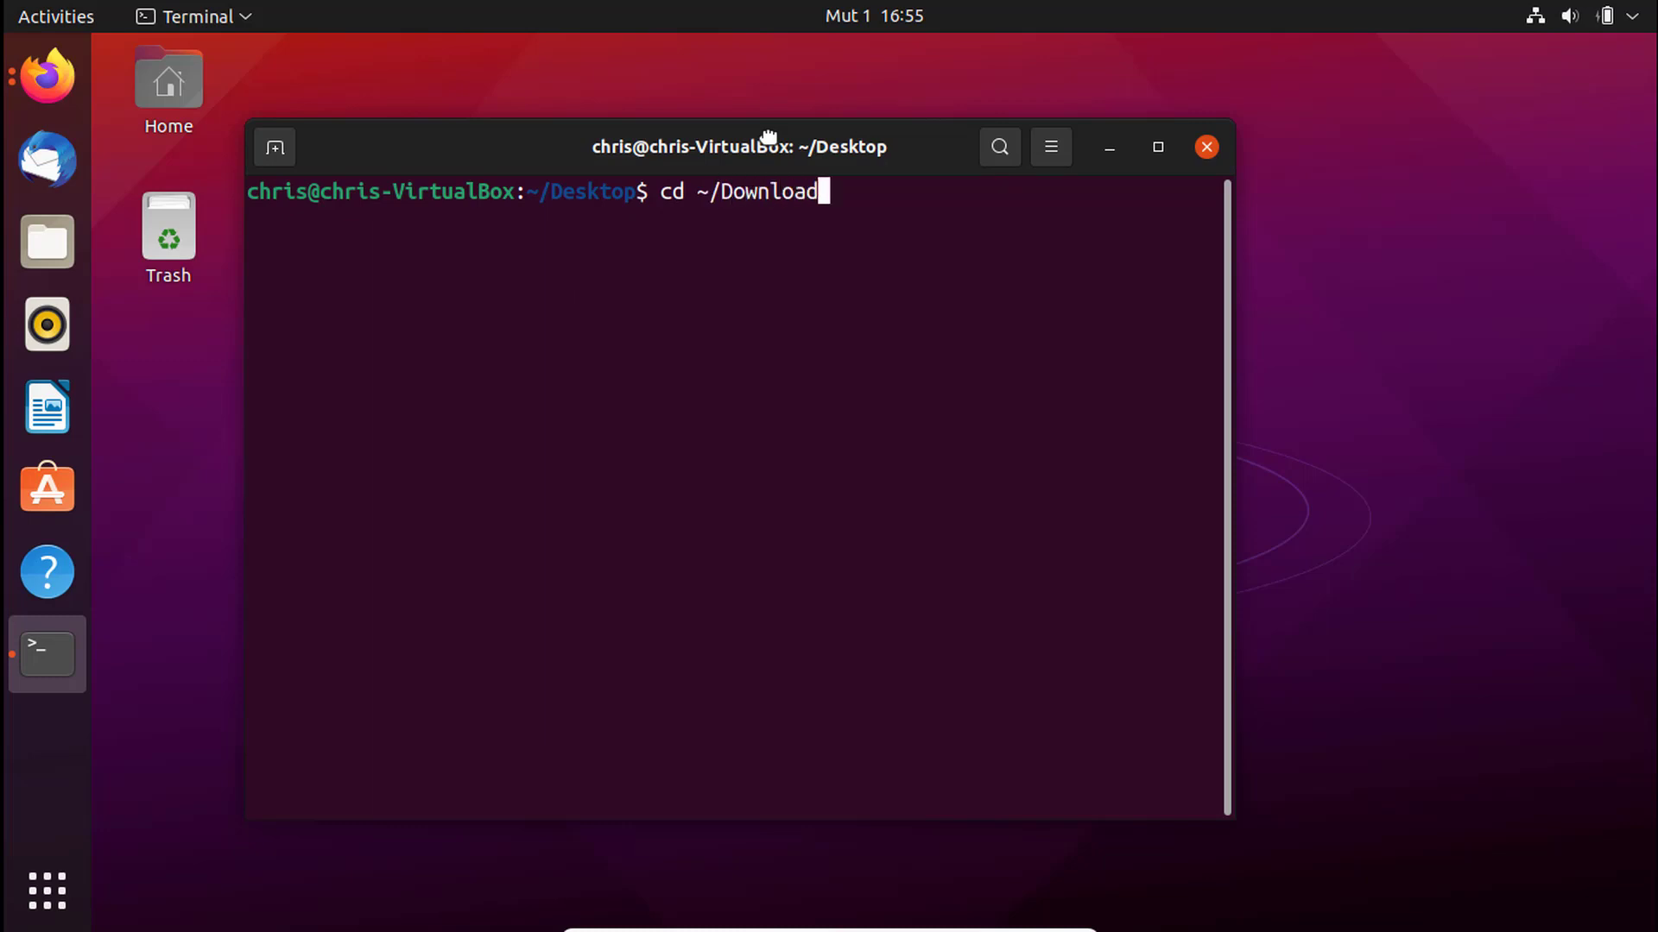
{"action": "key", "text": "Return"}
{"action": "type", "text": "ls"}
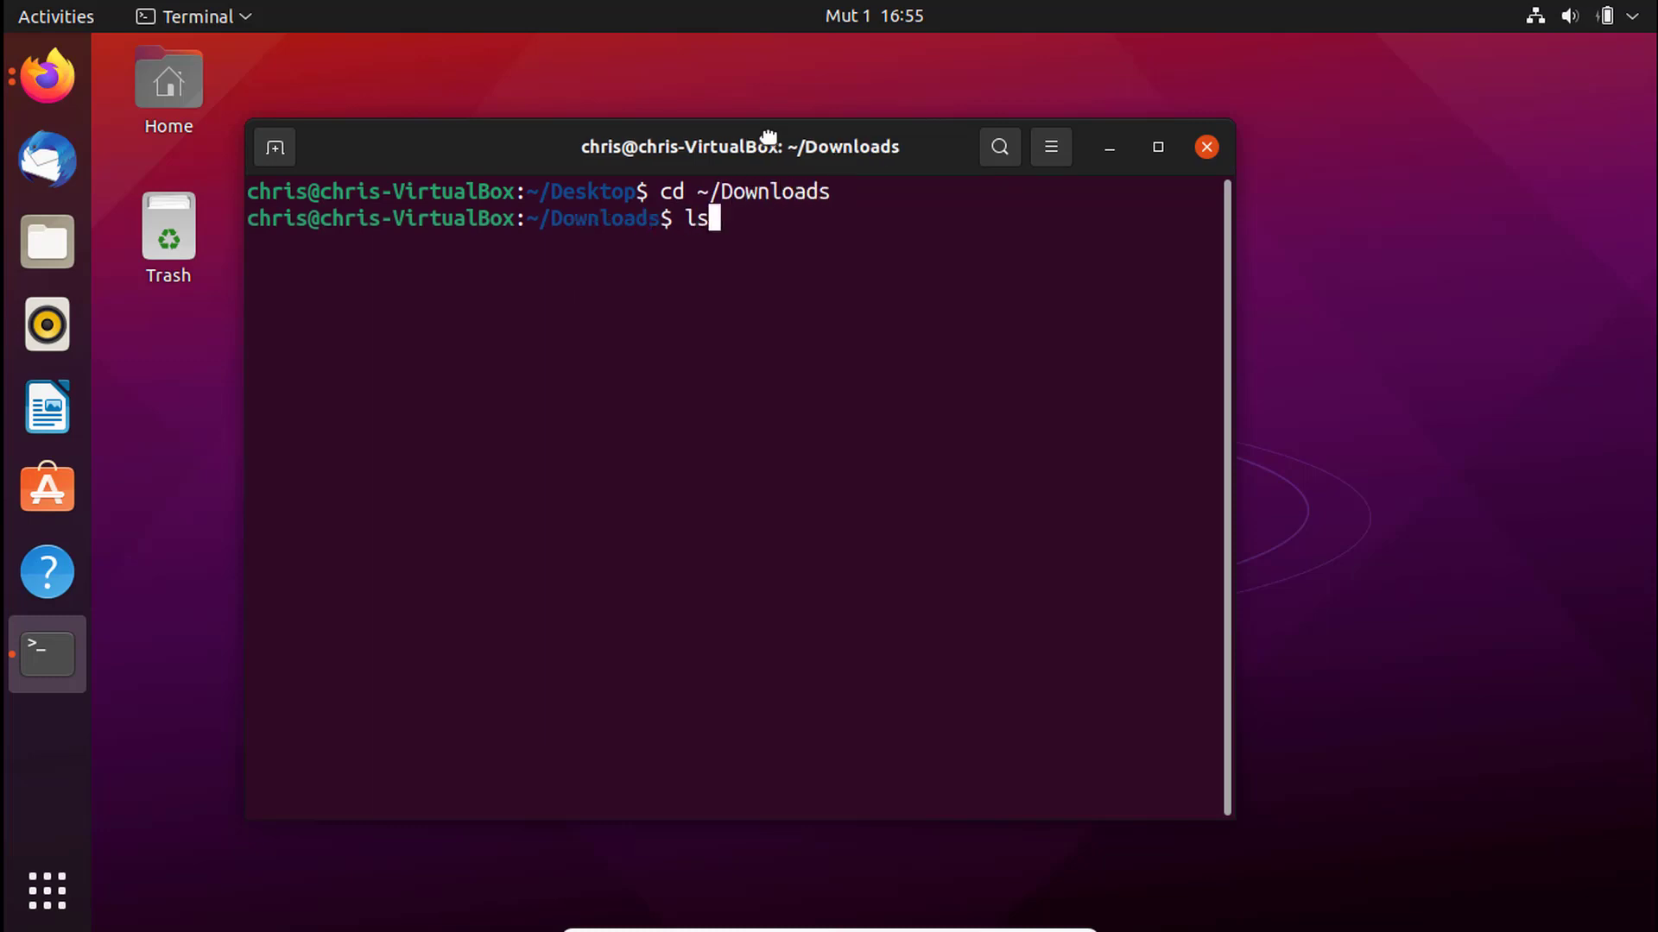
{"action": "key", "text": "Return"}
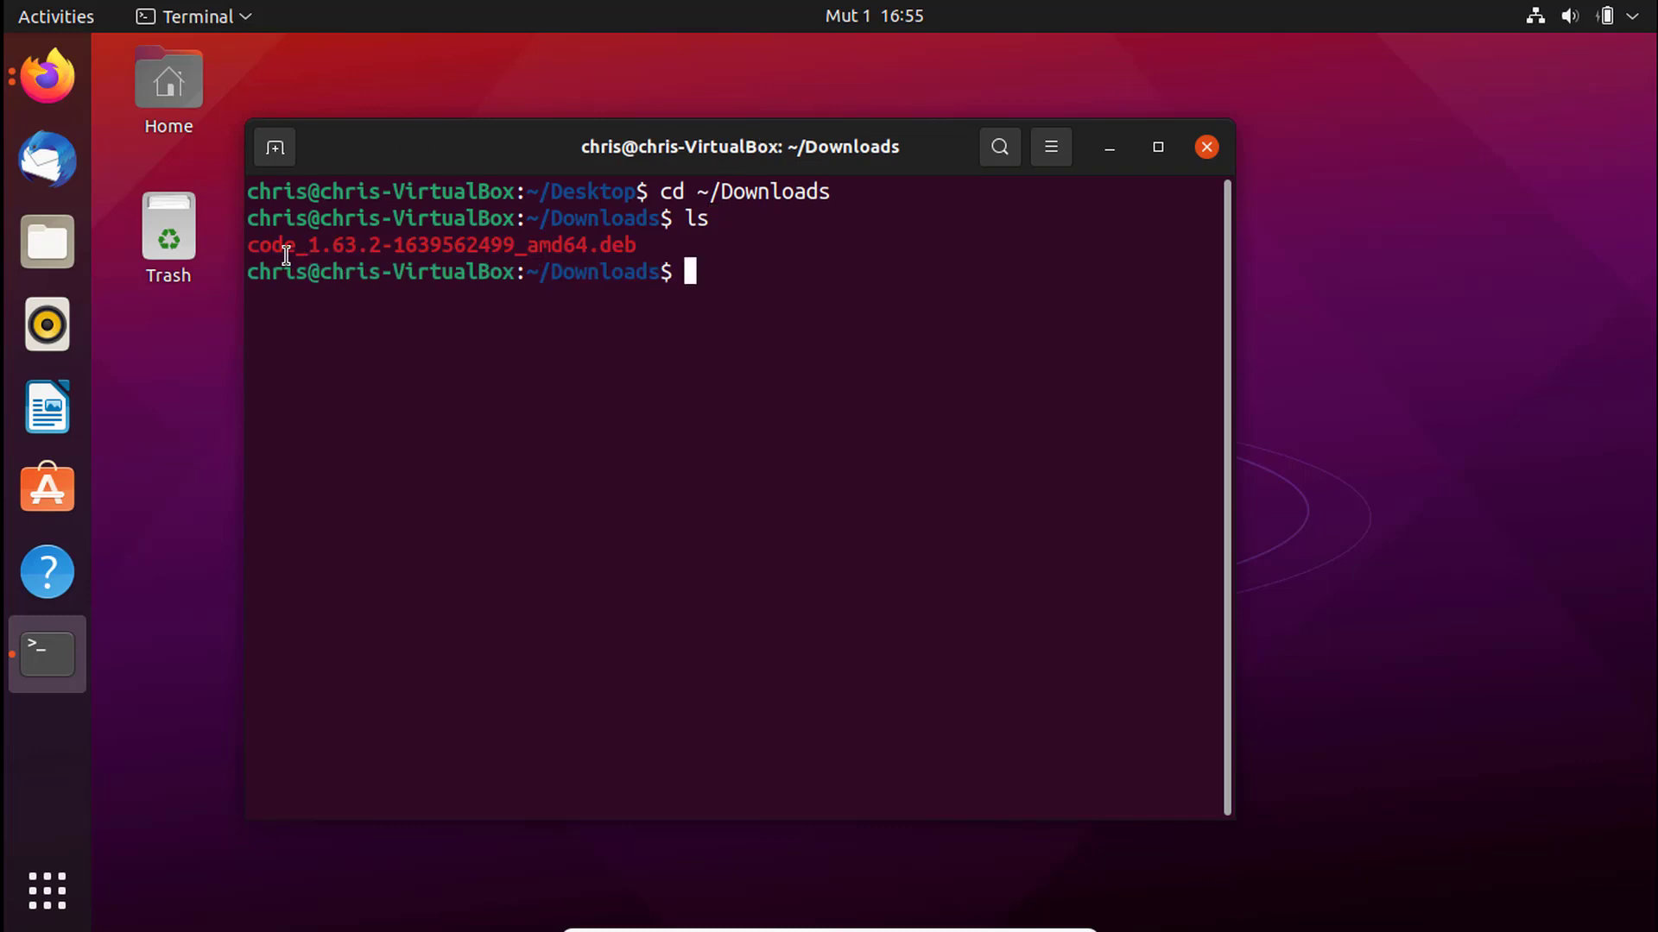
{"action": "left_click_drag", "start_coordinate": [272, 245], "coordinate": [370, 243]}
{"action": "left_click_drag", "start_coordinate": [637, 248], "coordinate": [236, 246]}
{"action": "left_click", "coordinate": [648, 246]}
{"action": "triple_click", "coordinate": [342, 253]}
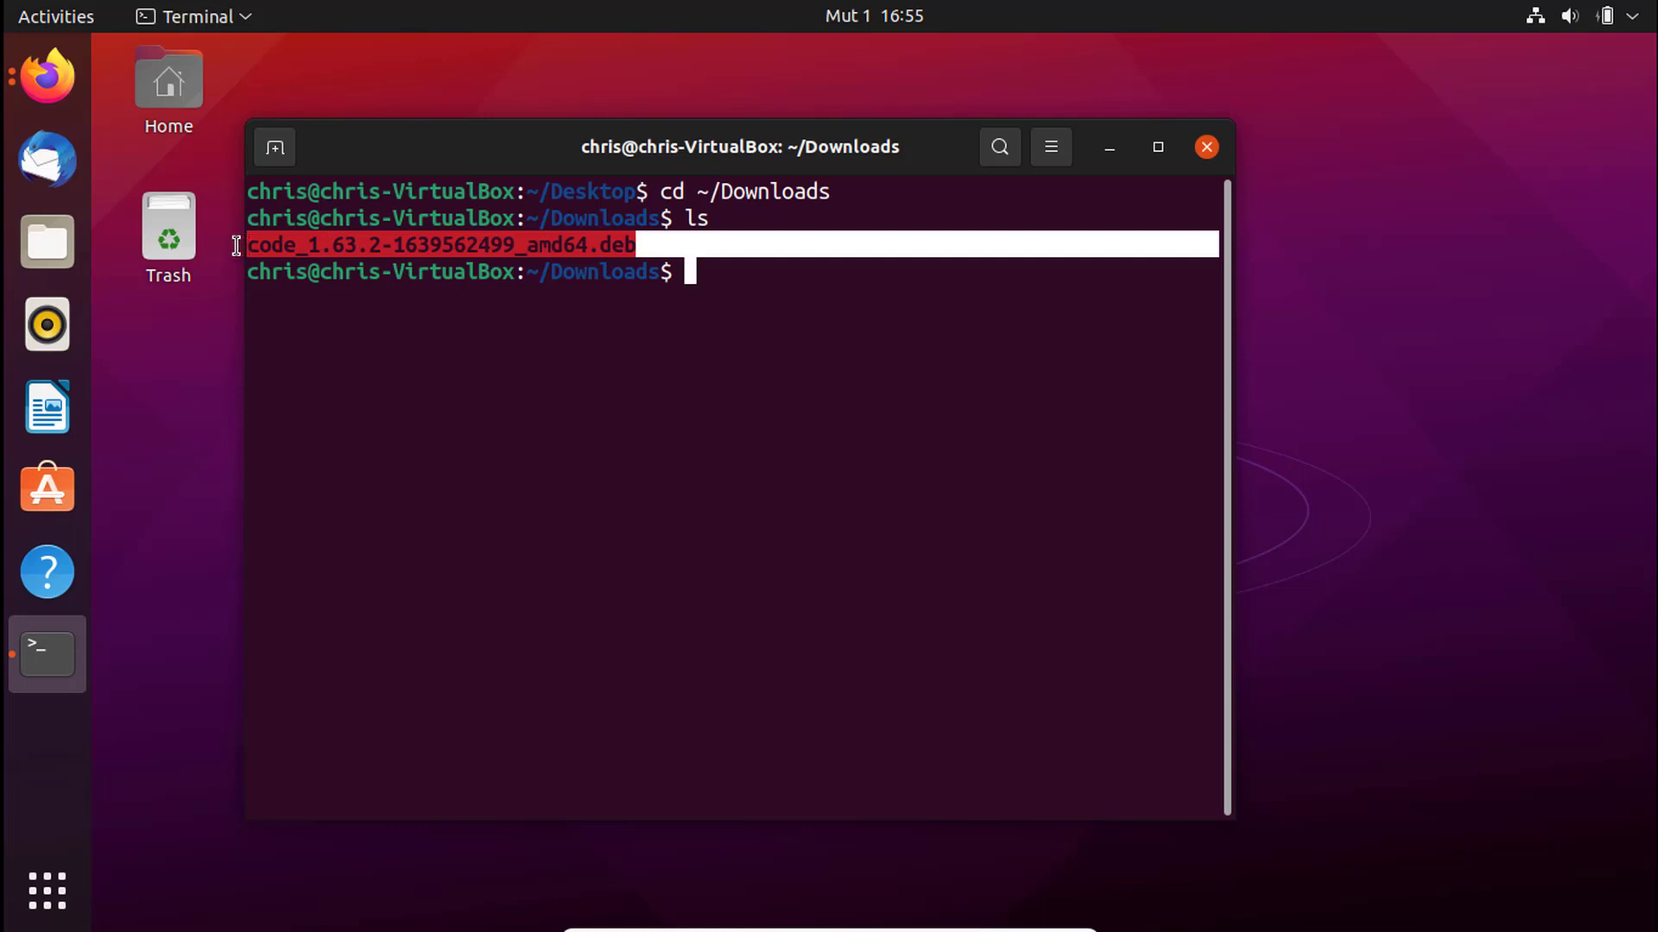
{"action": "right_click", "coordinate": [294, 246]}
{"action": "left_click", "coordinate": [359, 268]}
{"action": "left_click", "coordinate": [744, 290]}
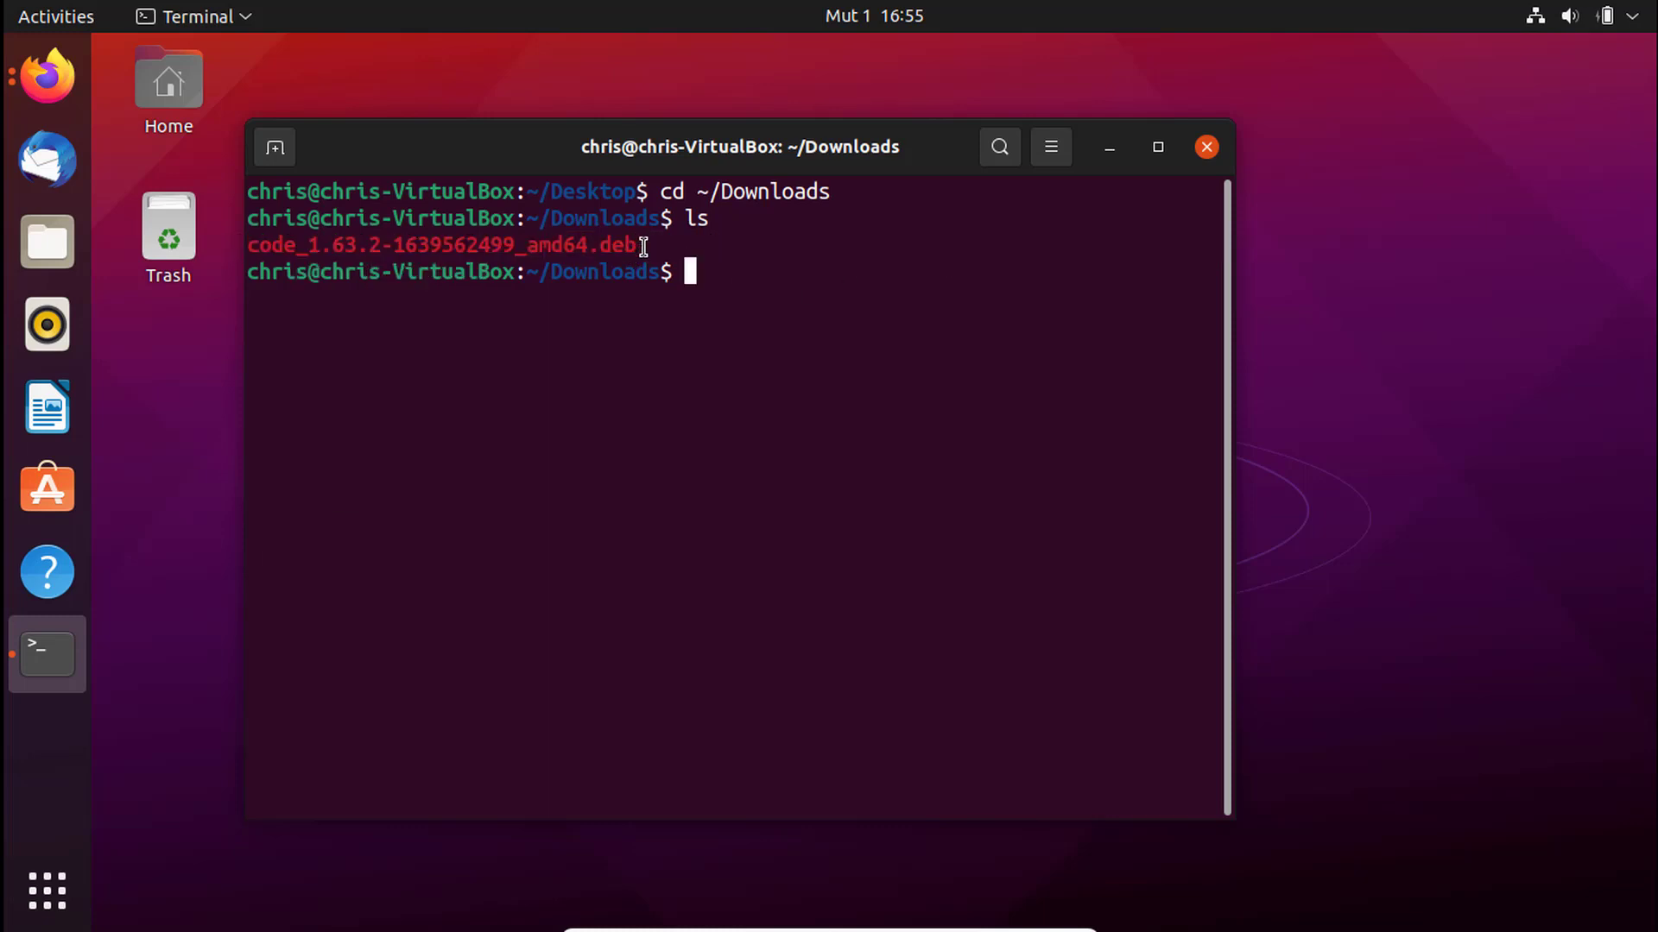
{"action": "left_click_drag", "start_coordinate": [643, 246], "coordinate": [250, 247]}
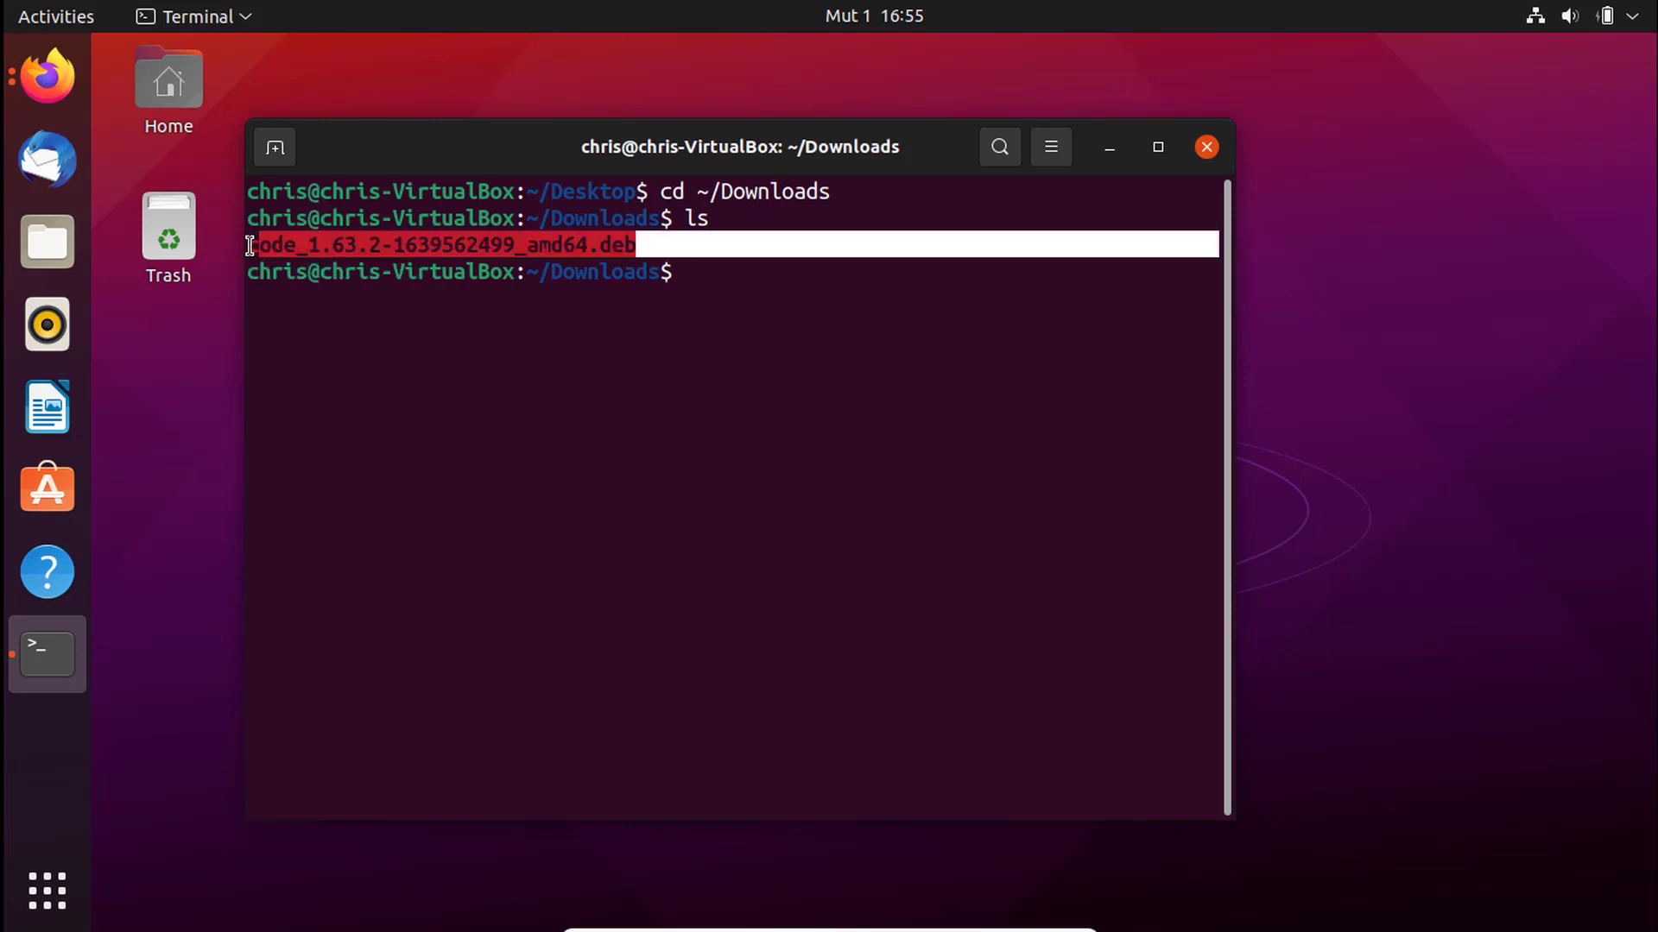
{"action": "left_click", "coordinate": [738, 294]}
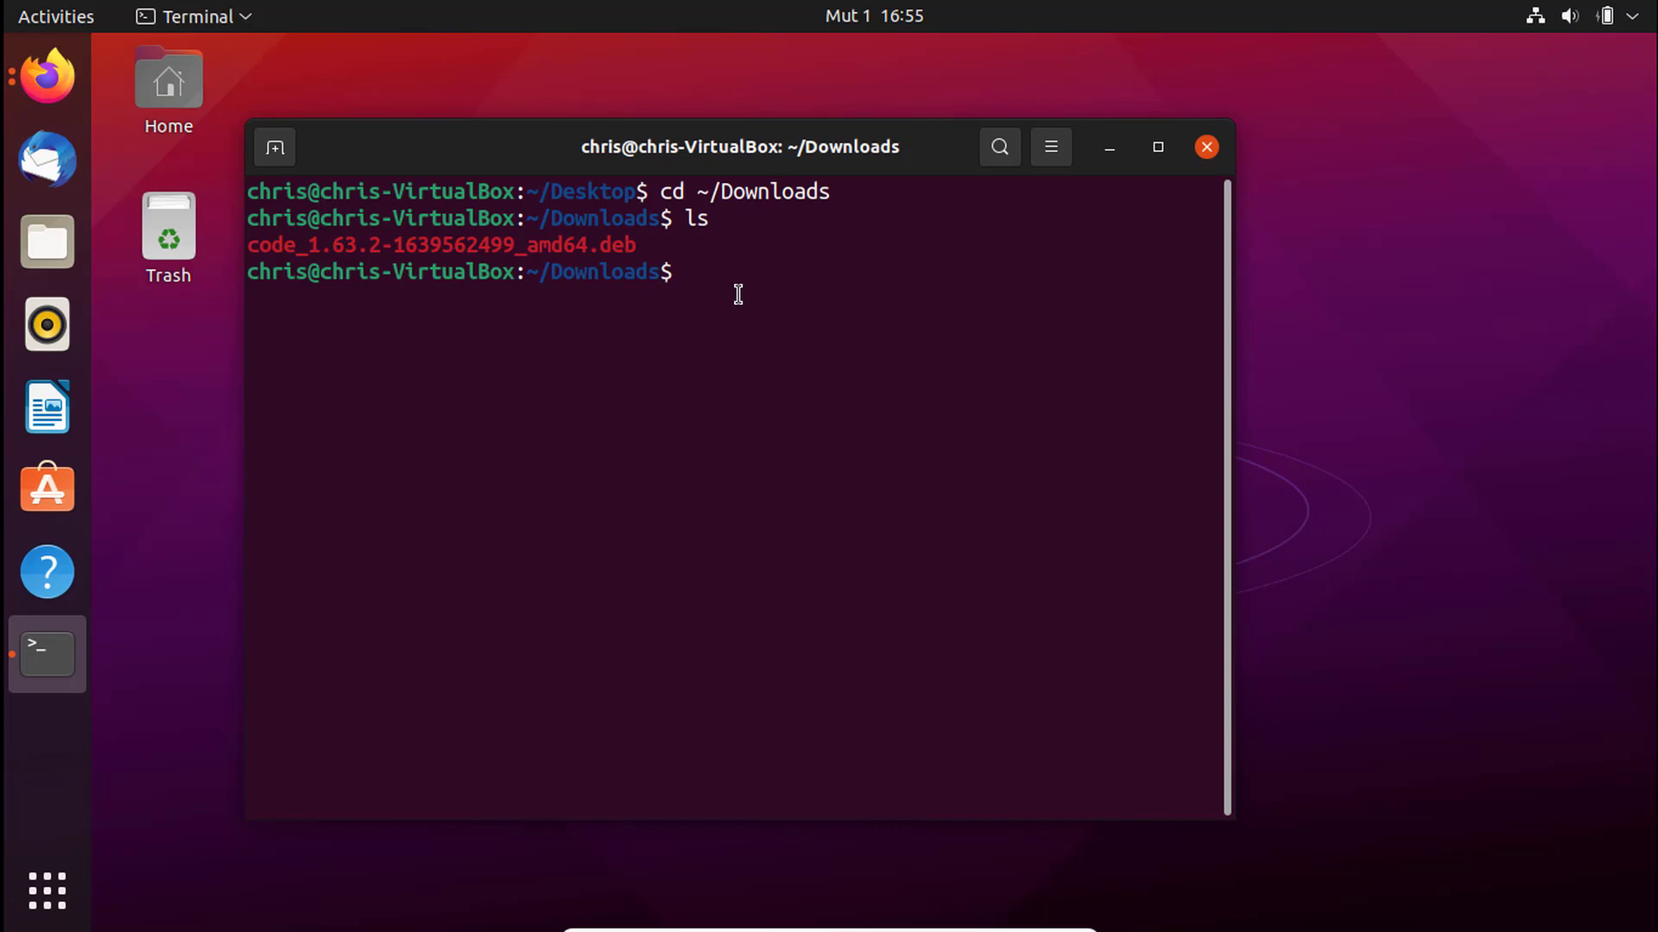
- Enter 'dpkg -i' at the prompt and reselect the package filename
{"action": "type", "text": "dpkd"}
{"action": "key", "text": "BackSpace"}
{"action": "type", "text": "g -i"}
{"action": "left_click_drag", "start_coordinate": [641, 245], "coordinate": [248, 250]}
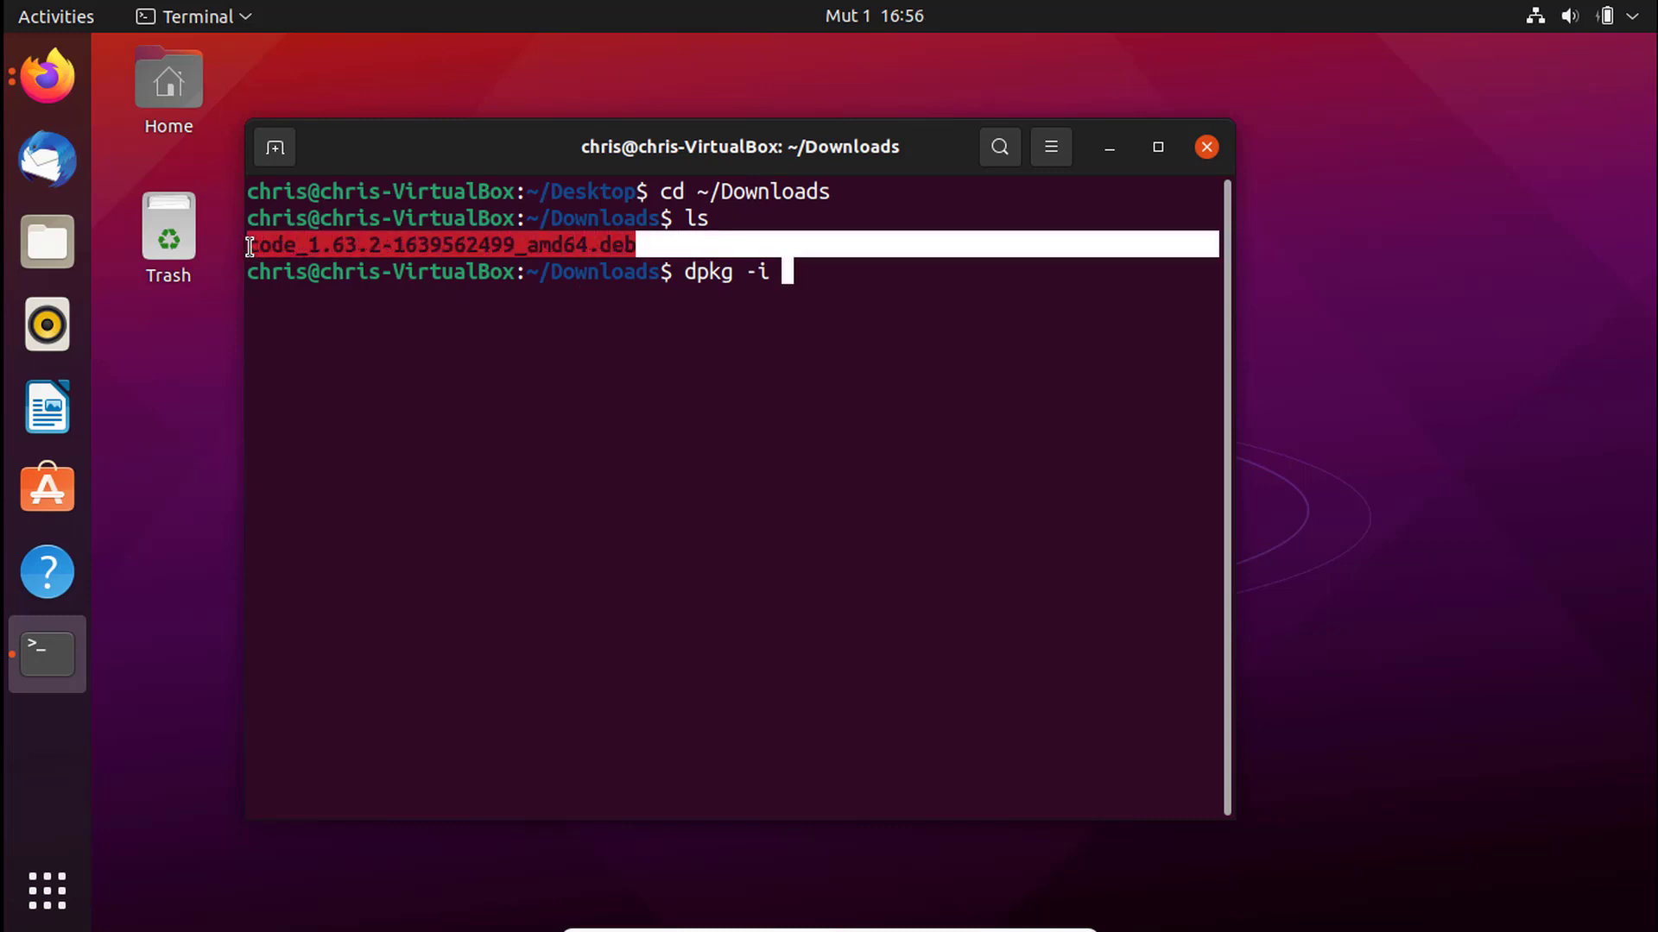
{"action": "right_click", "coordinate": [259, 250]}
- Paste the filename after dpkg -i and run it, which fails without superuser rights
{"action": "left_click", "coordinate": [310, 267]}
{"action": "right_click", "coordinate": [876, 291]}
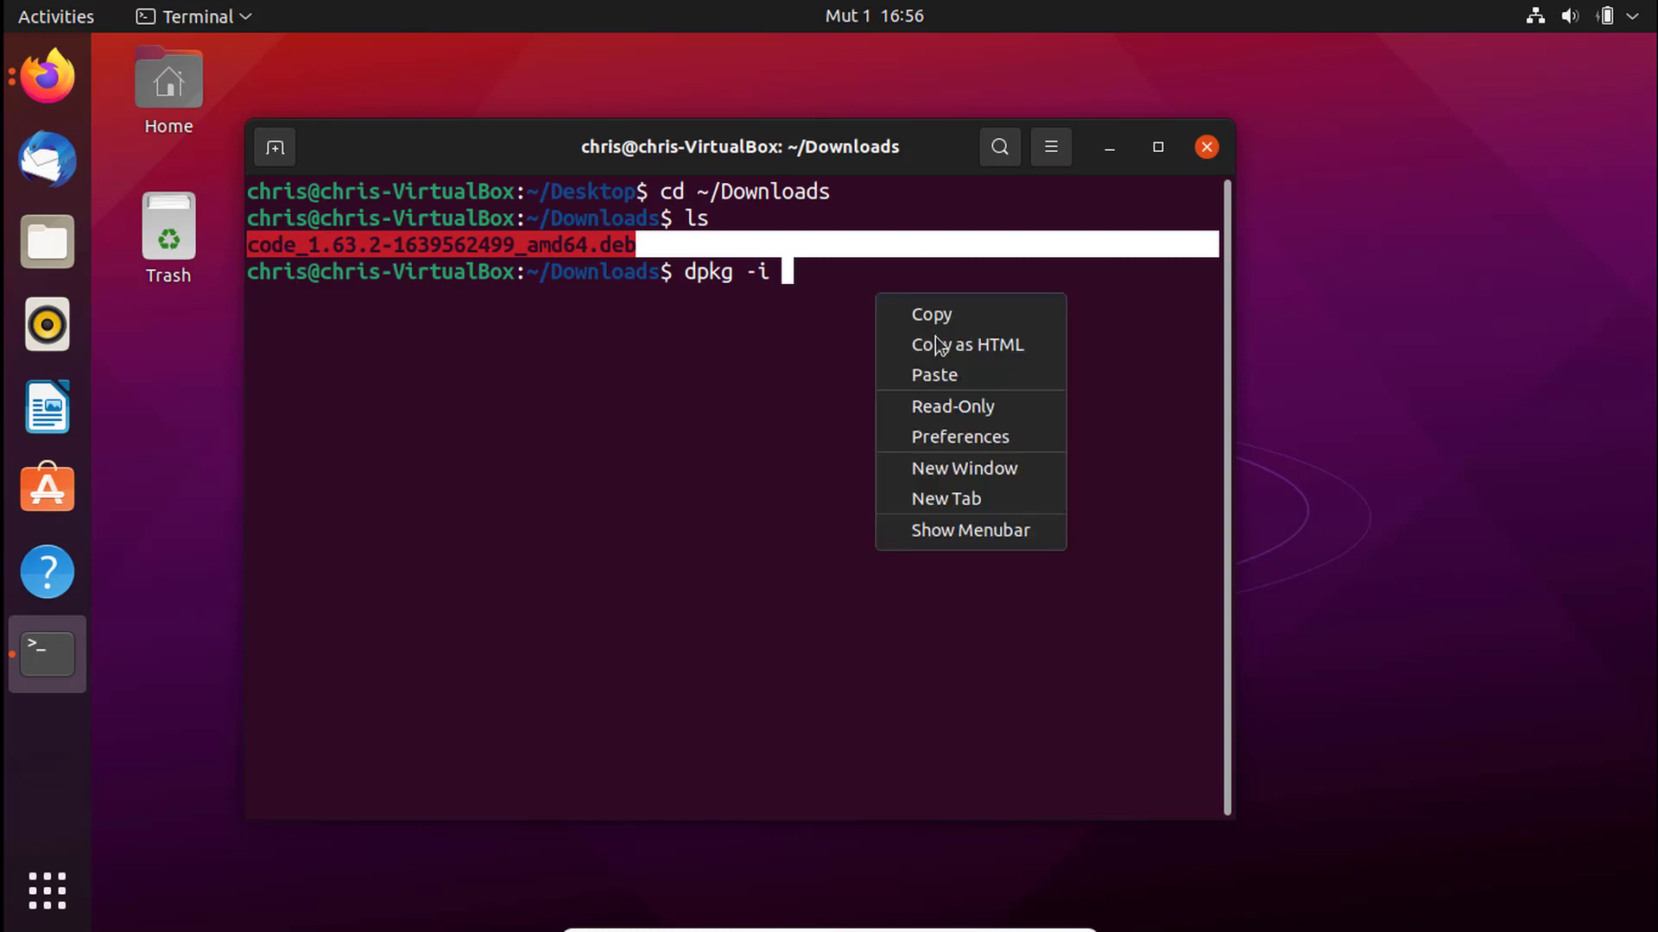
{"action": "left_click", "coordinate": [954, 373]}
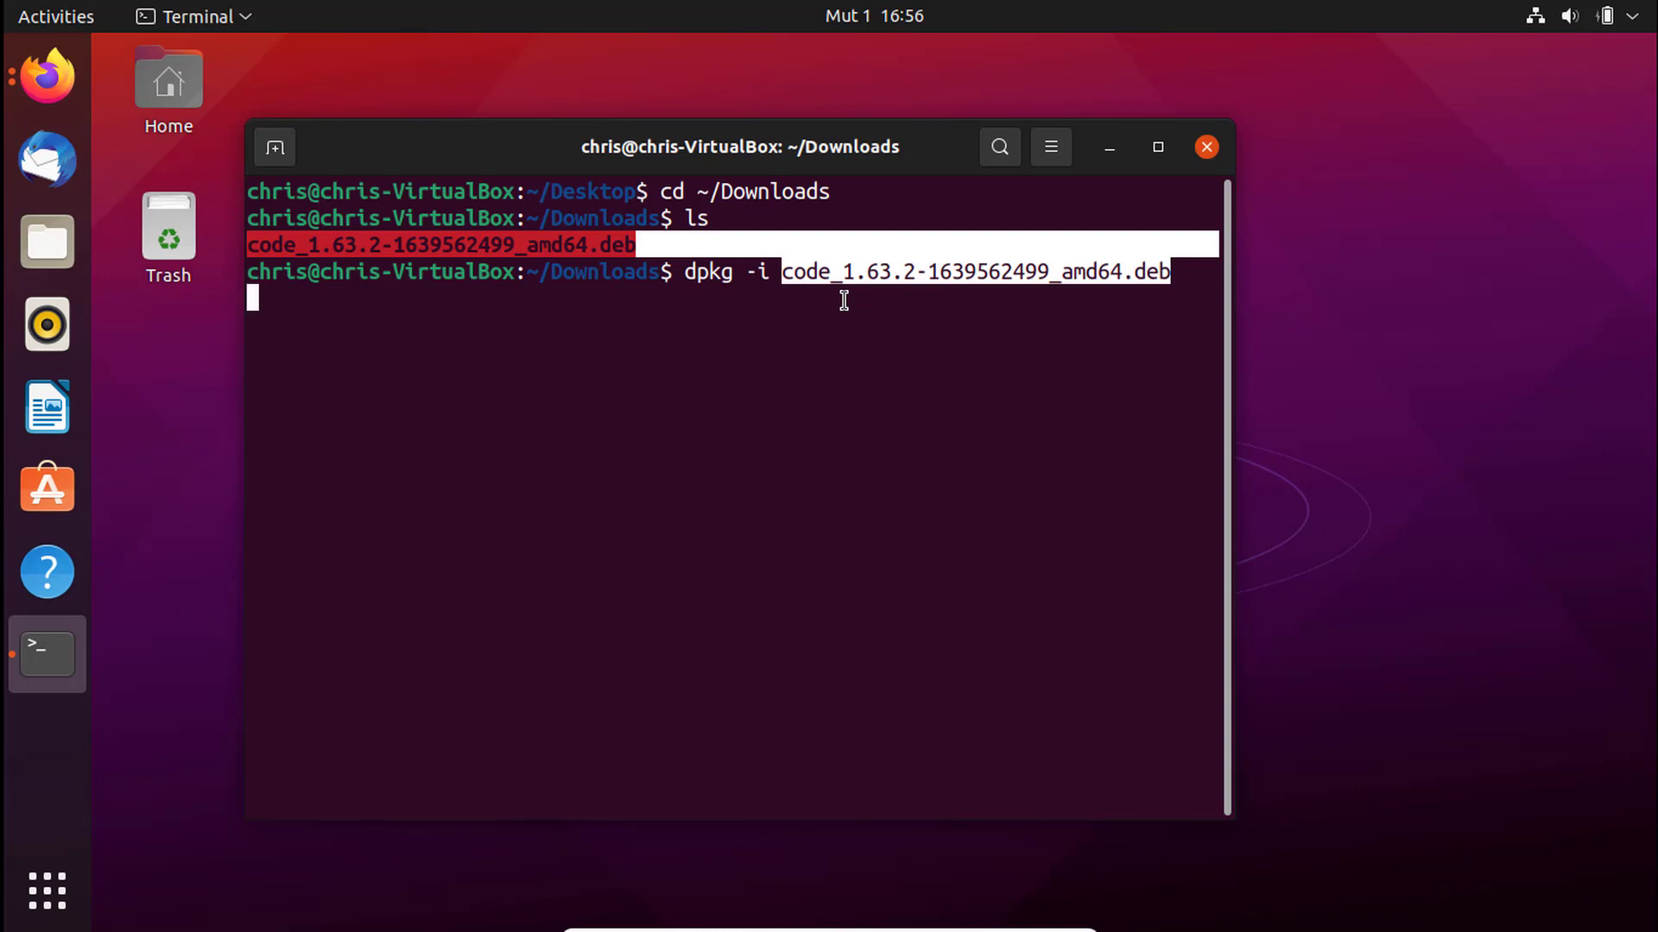
{"action": "key", "text": "Return"}
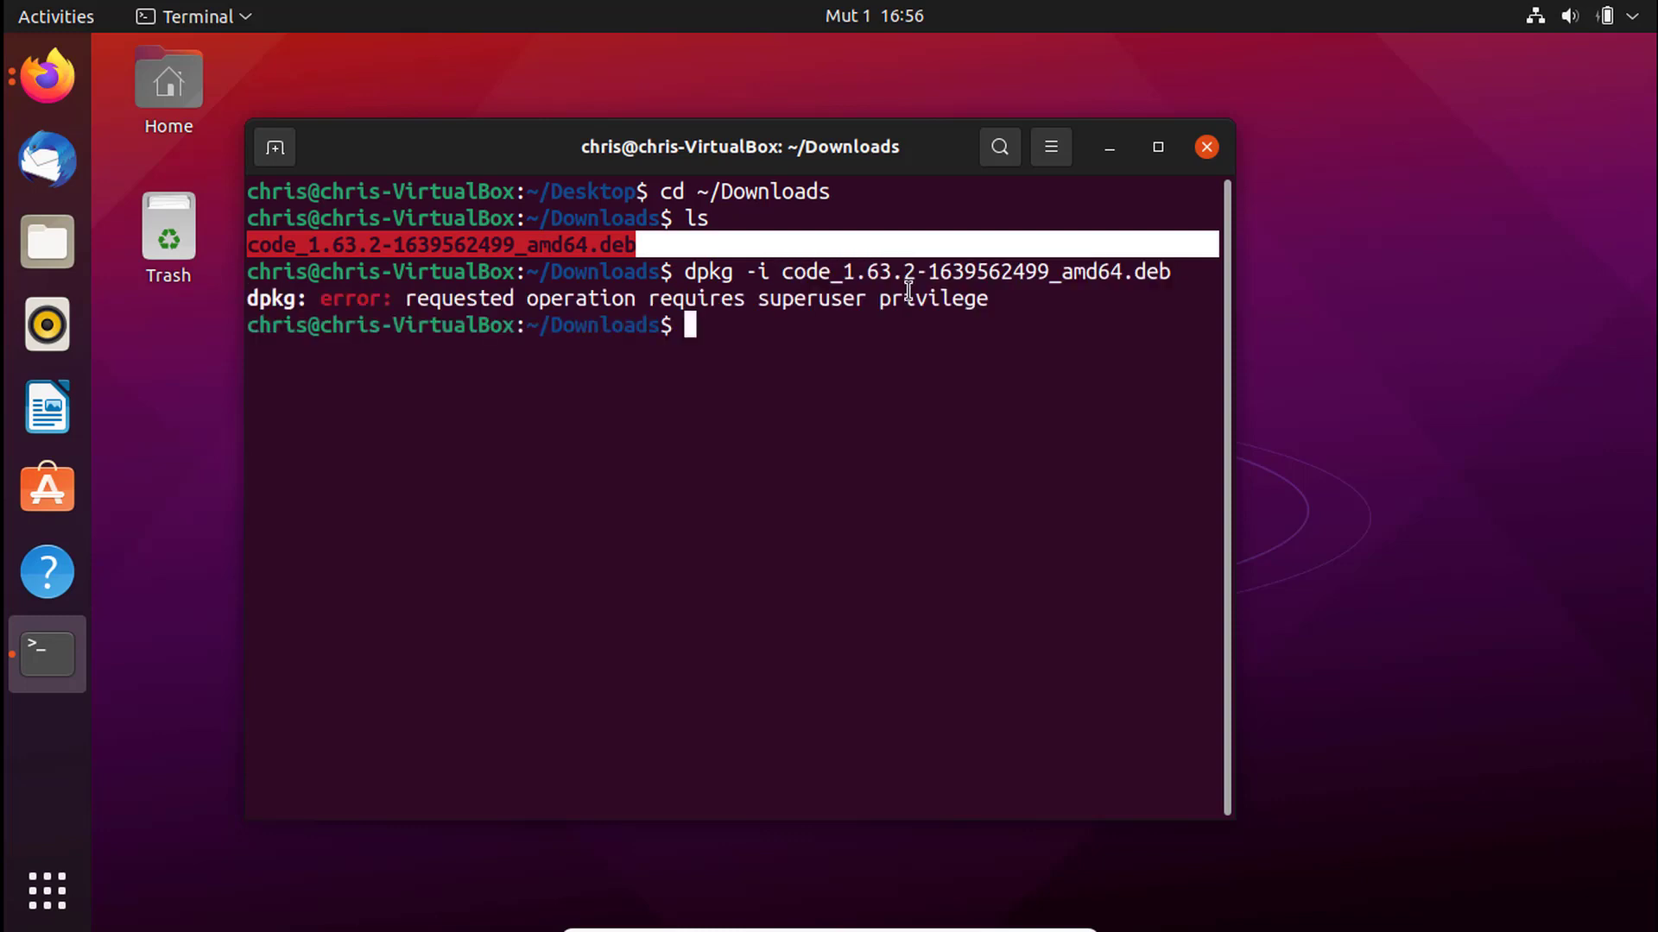
- Recall the failed dpkg command and move the cursor to its start
{"action": "left_click_drag", "start_coordinate": [405, 303], "coordinate": [1028, 299]}
{"action": "left_click", "coordinate": [788, 342]}
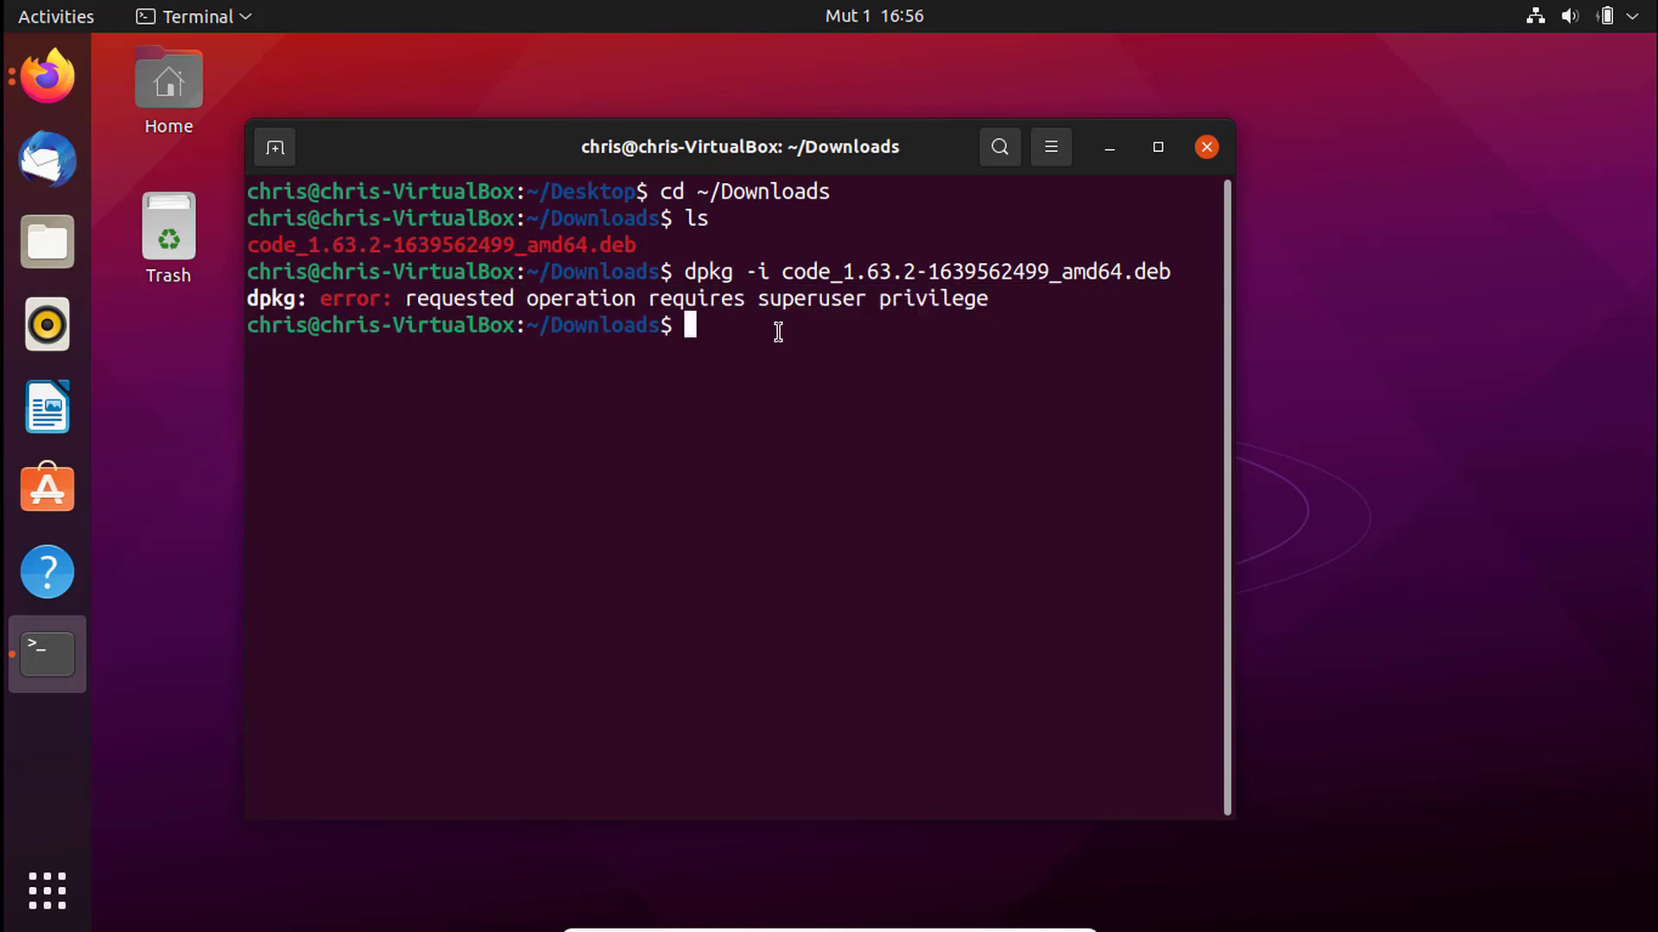
{"action": "key", "text": "Up"}
{"action": "key", "text": "Left"}
{"action": "key", "text": "Left"}
{"action": "key", "text": "Left"}
{"action": "key", "text": "Left"}
{"action": "key", "text": "Left"}
{"action": "key", "text": "Left"}
{"action": "key", "text": "Left"}
{"action": "key", "text": "Left"}
{"action": "key", "text": "Left"}
{"action": "key", "text": "Left"}
{"action": "key", "text": "Left"}
{"action": "key", "text": "Left"}
{"action": "key", "text": "Left"}
{"action": "key", "text": "Left"}
{"action": "key", "text": "Left"}
{"action": "key", "text": "Left"}
{"action": "key", "text": "Left"}
{"action": "key", "text": "Left"}
{"action": "key", "text": "Left"}
{"action": "key", "text": "Left"}
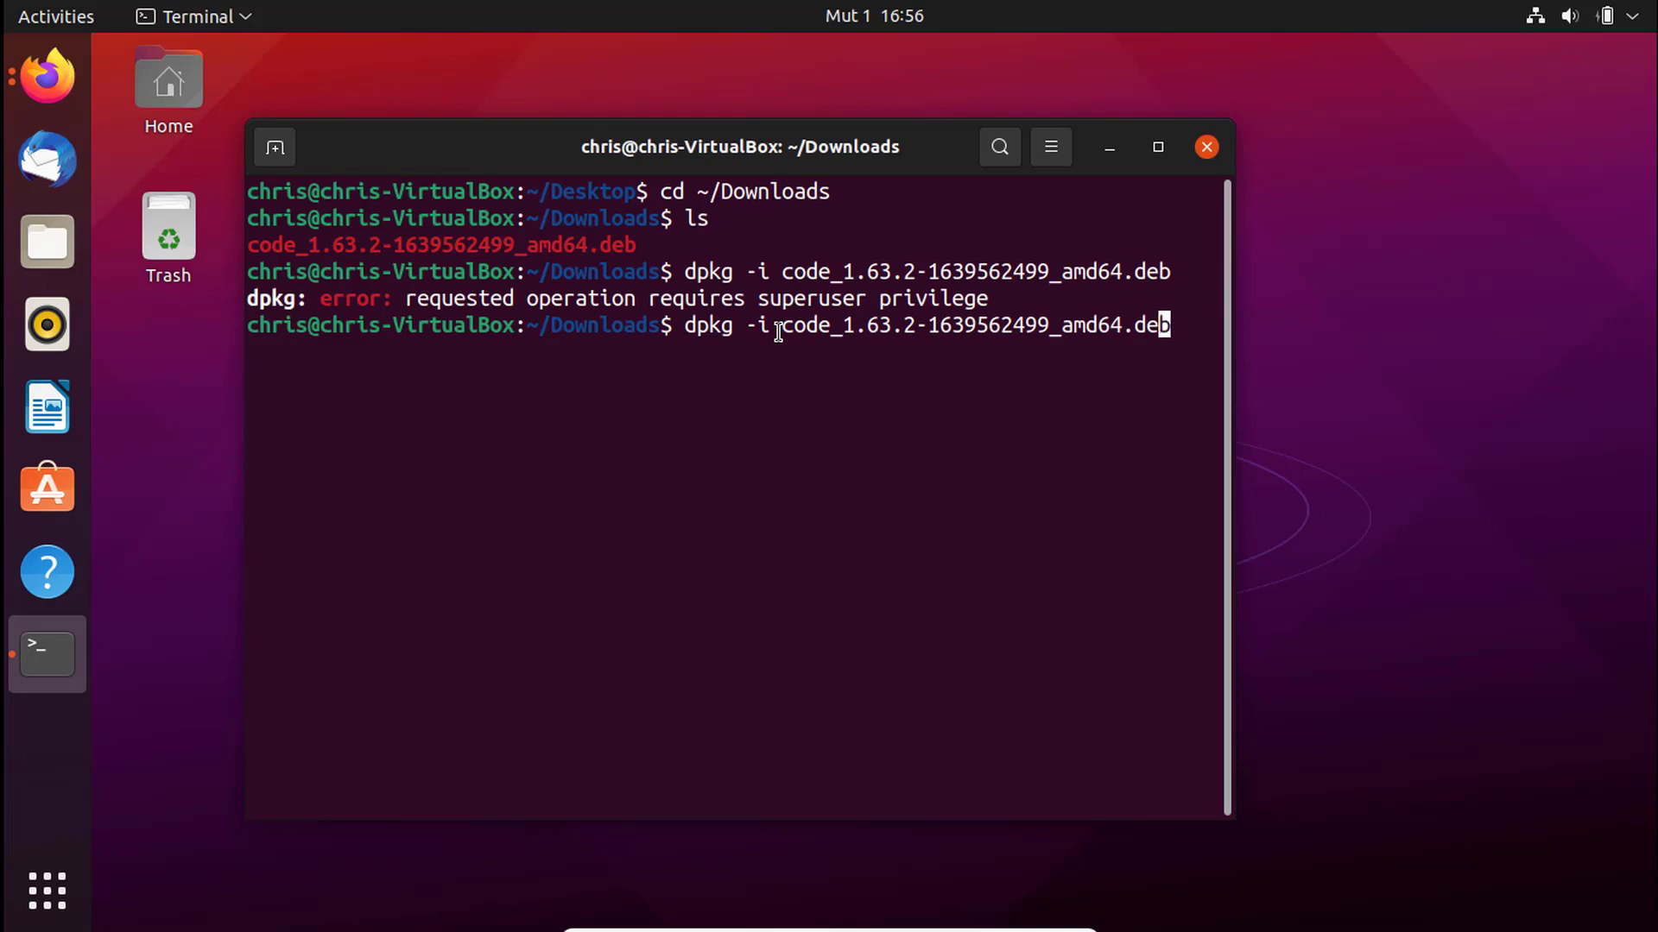
{"action": "key", "text": "Left"}
{"action": "key", "text": "Left"}
{"action": "key", "text": "Left"}
{"action": "key", "text": "Left"}
{"action": "key", "text": "Left"}
{"action": "key", "text": "Left"}
{"action": "key", "text": "Left"}
{"action": "key", "text": "Left"}
{"action": "key", "text": "Left"}
{"action": "key", "text": "Left"}
{"action": "key", "text": "Left"}
{"action": "key", "text": "Left"}
{"action": "key", "text": "Left"}
{"action": "key", "text": "Left"}
{"action": "key", "text": "Left"}
{"action": "key", "text": "Left"}
{"action": "key", "text": "Left"}
{"action": "key", "text": "Left"}
{"action": "key", "text": "Left"}
- Prefix the command with sudo and enter the account password to install code 1.63.2
{"action": "type", "text": "sudo"}
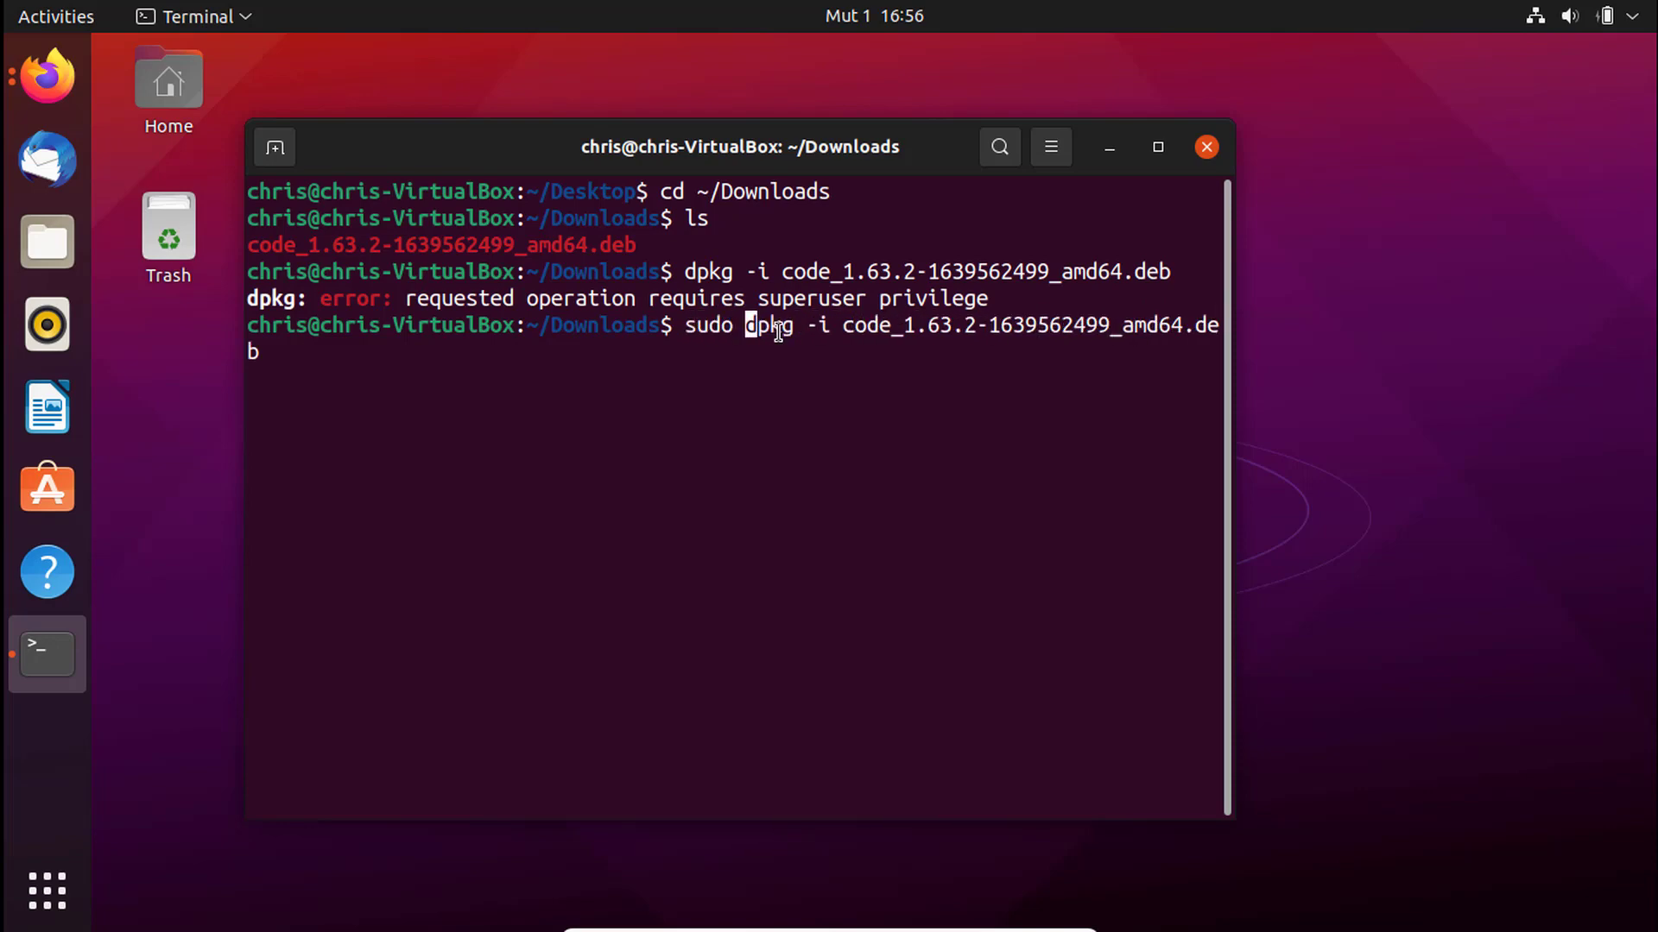
{"action": "key", "text": "Return"}
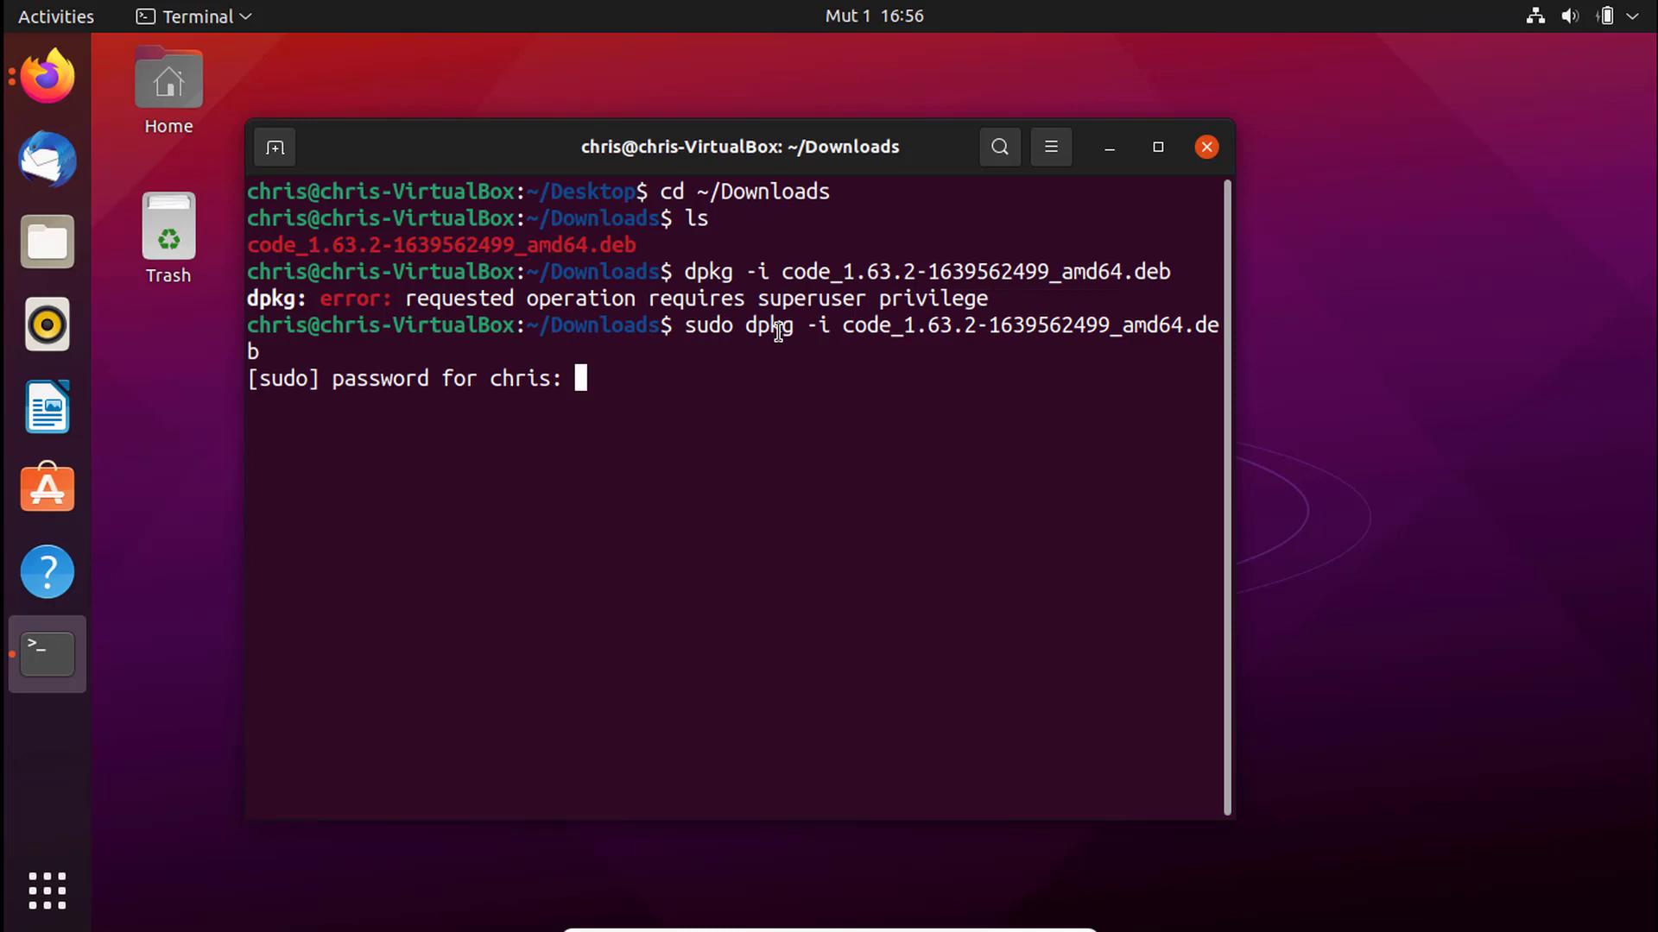
{"action": "key", "text": "Return"}
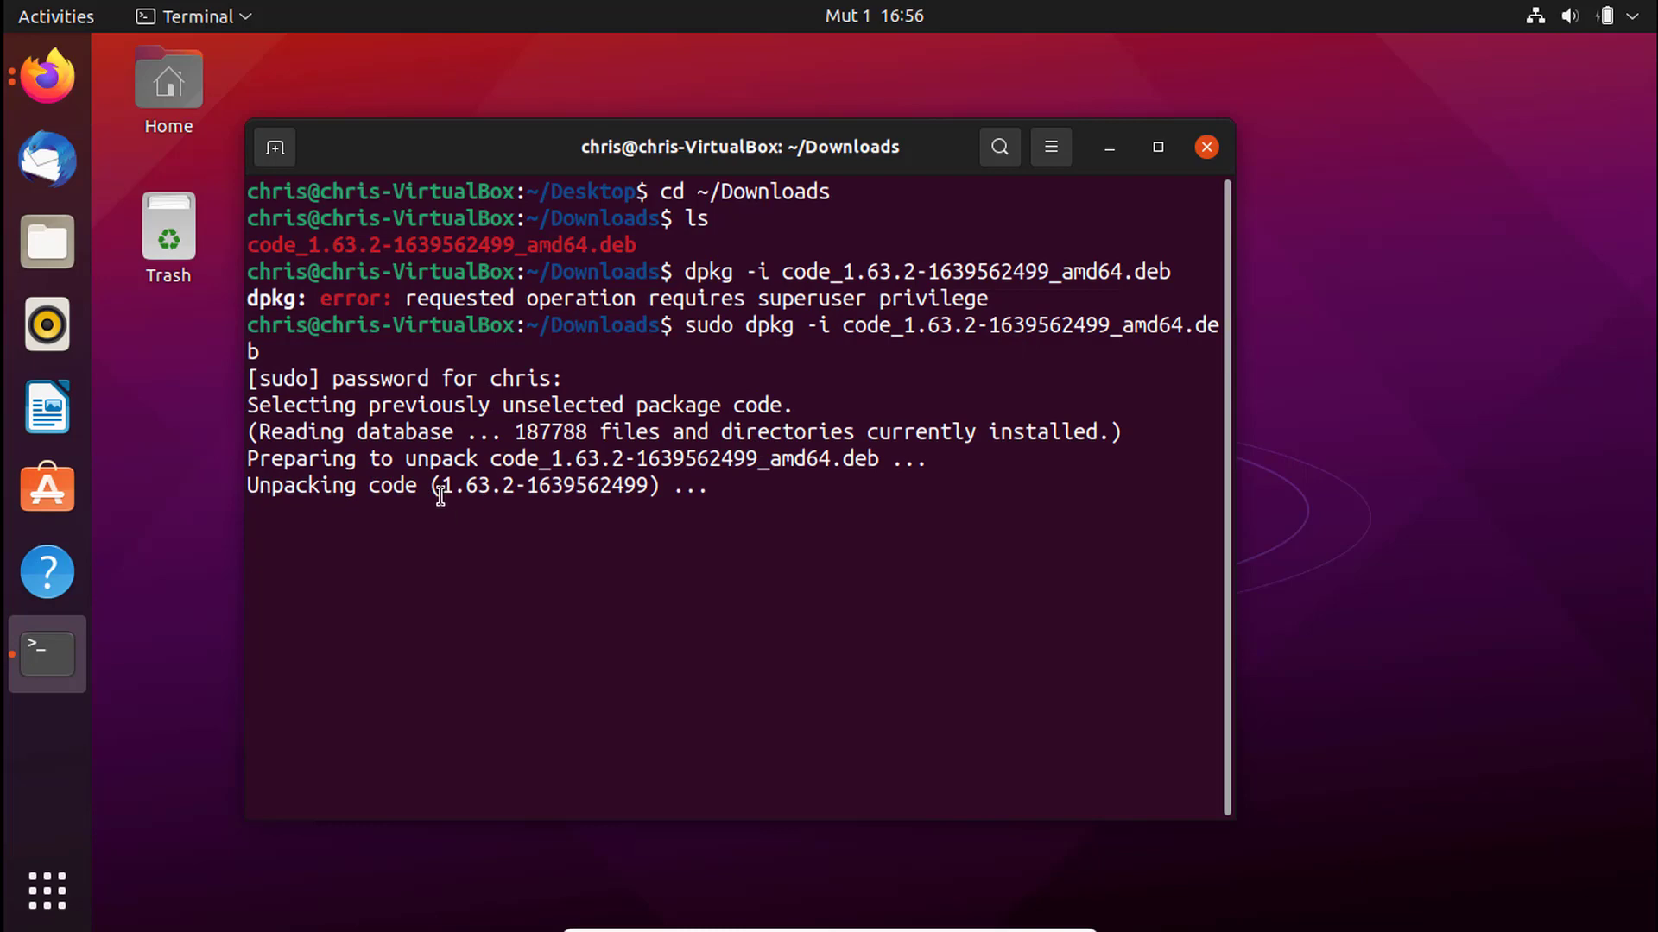
- Check the unpacked version number, nudge the terminal window, and clear the screen with Ctrl+L
{"action": "left_click_drag", "start_coordinate": [441, 485], "coordinate": [633, 486]}
{"action": "left_click_drag", "start_coordinate": [449, 485], "coordinate": [650, 487]}
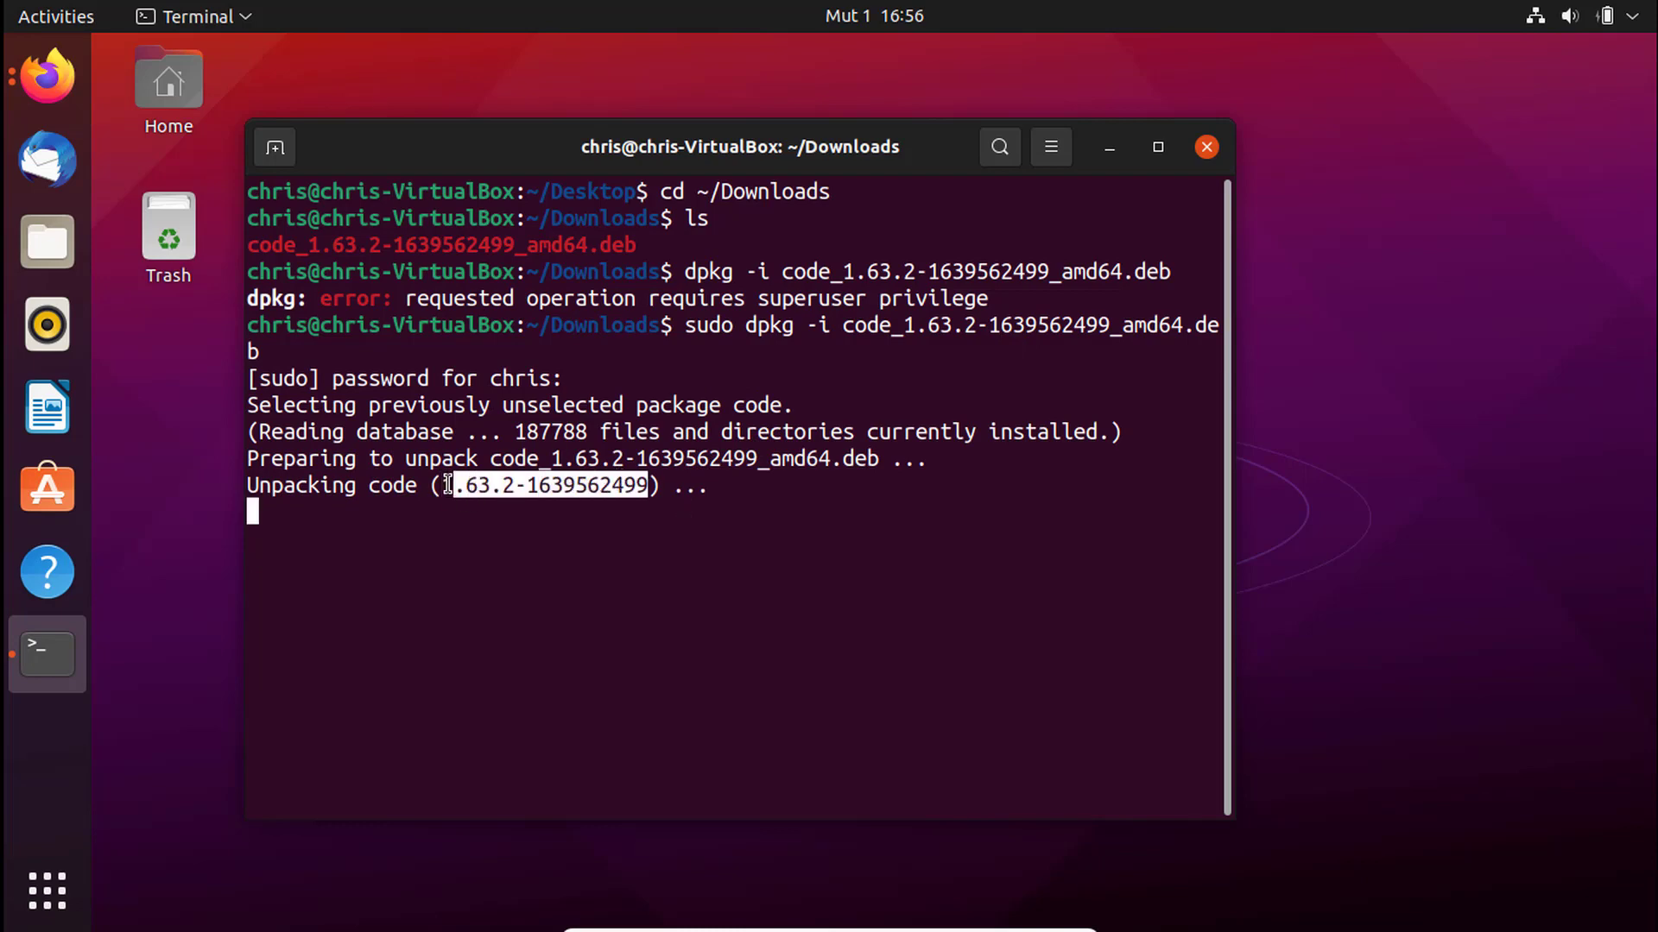
{"action": "left_click_drag", "start_coordinate": [449, 484], "coordinate": [589, 492]}
{"action": "left_click", "coordinate": [590, 491]}
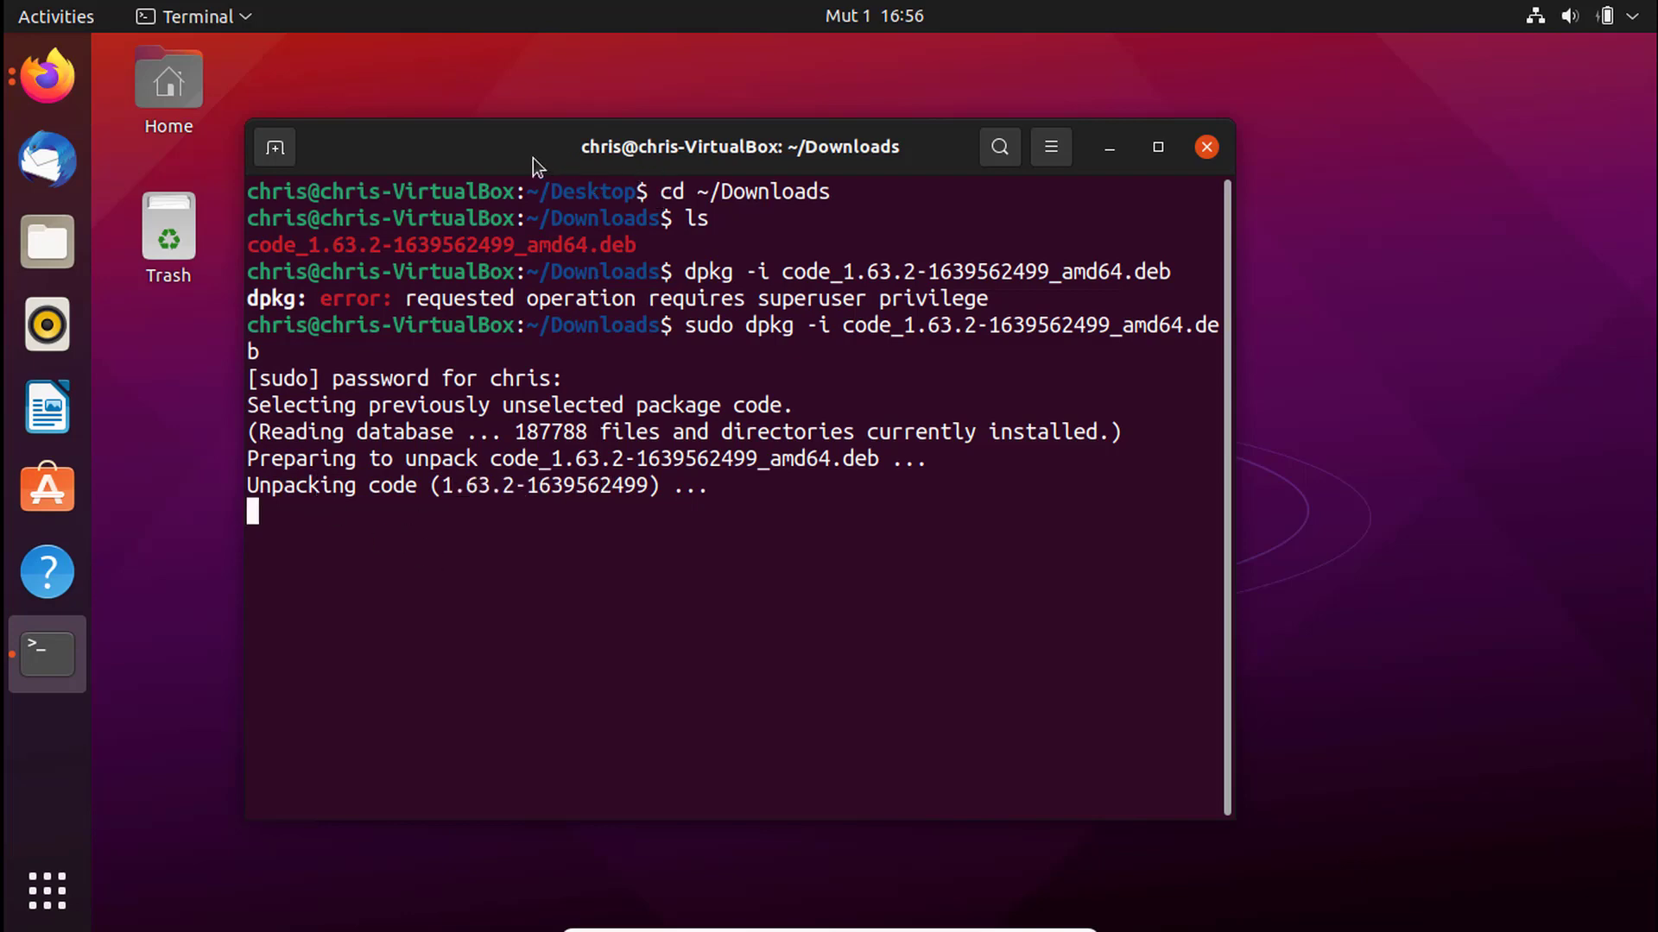
{"action": "left_click_drag", "start_coordinate": [591, 154], "coordinate": [600, 146]}
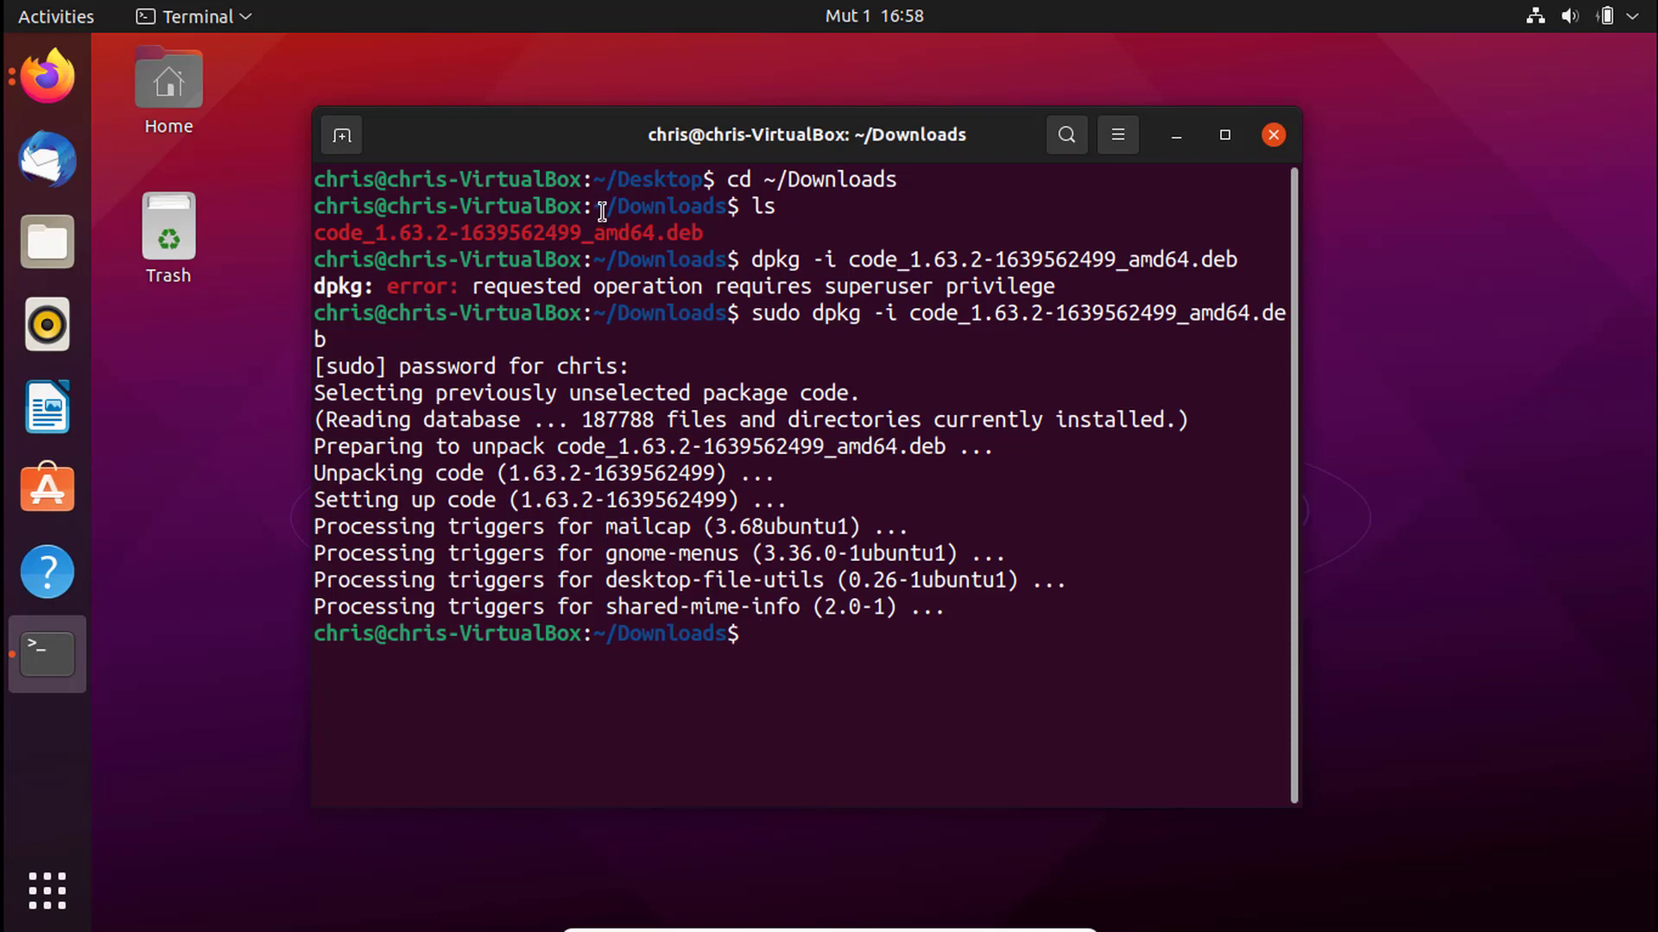
{"action": "key", "text": "ctrl+l"}
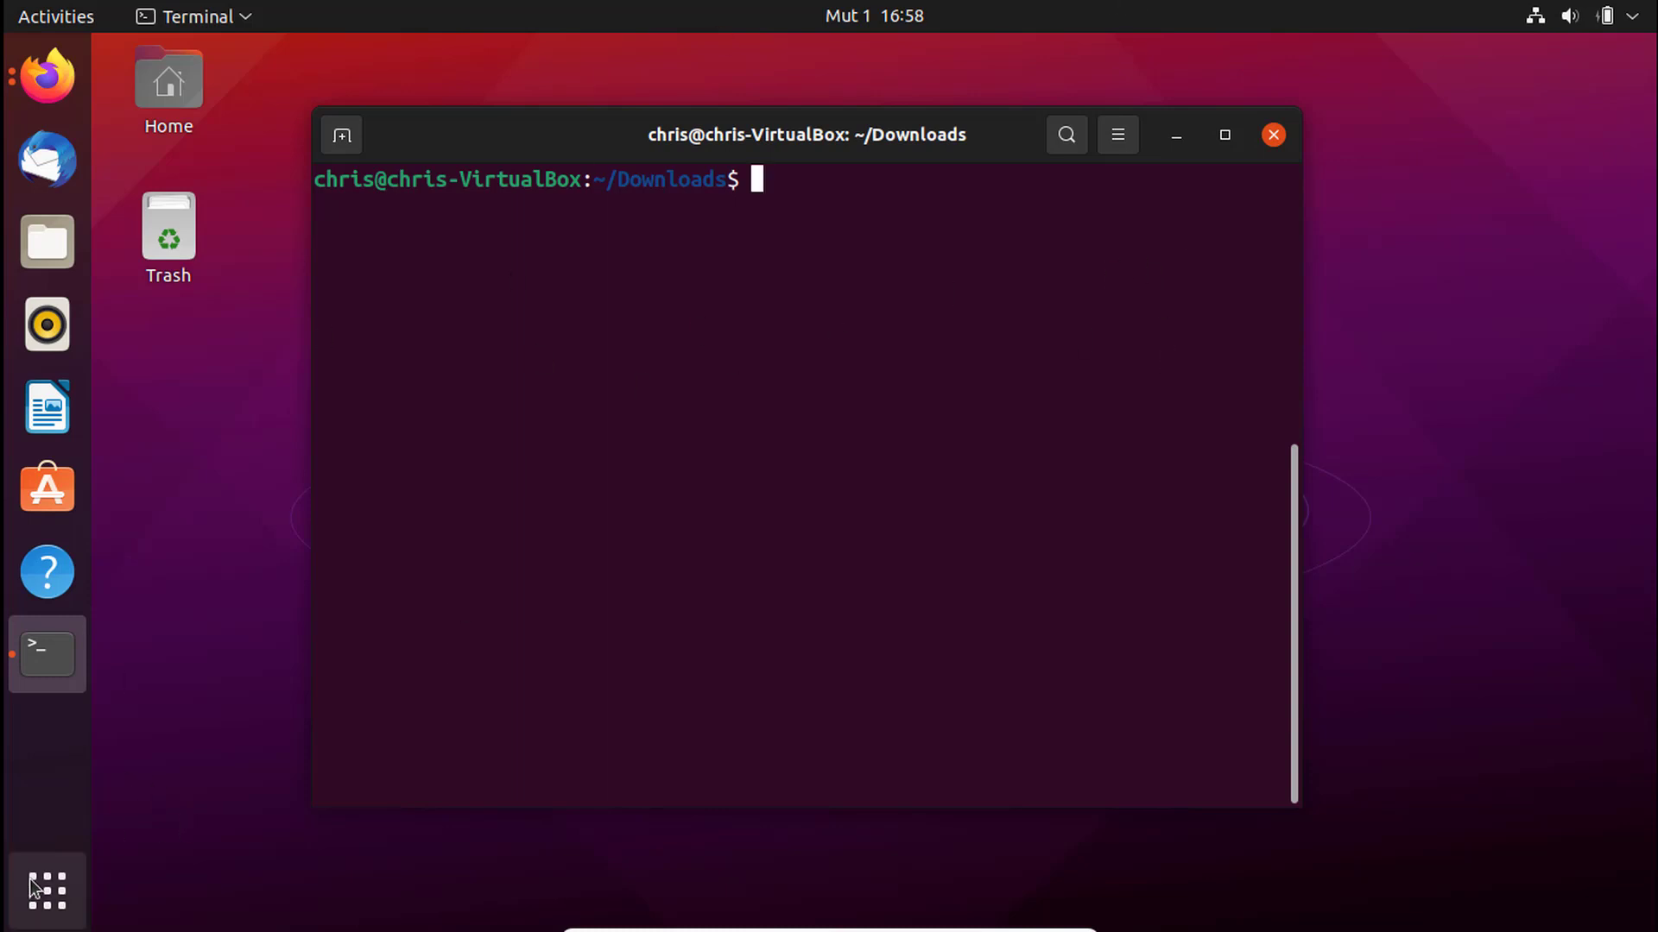
- Find Visual Studio Code on the last page of the applications grid and launch it
{"action": "key", "text": "super+a"}
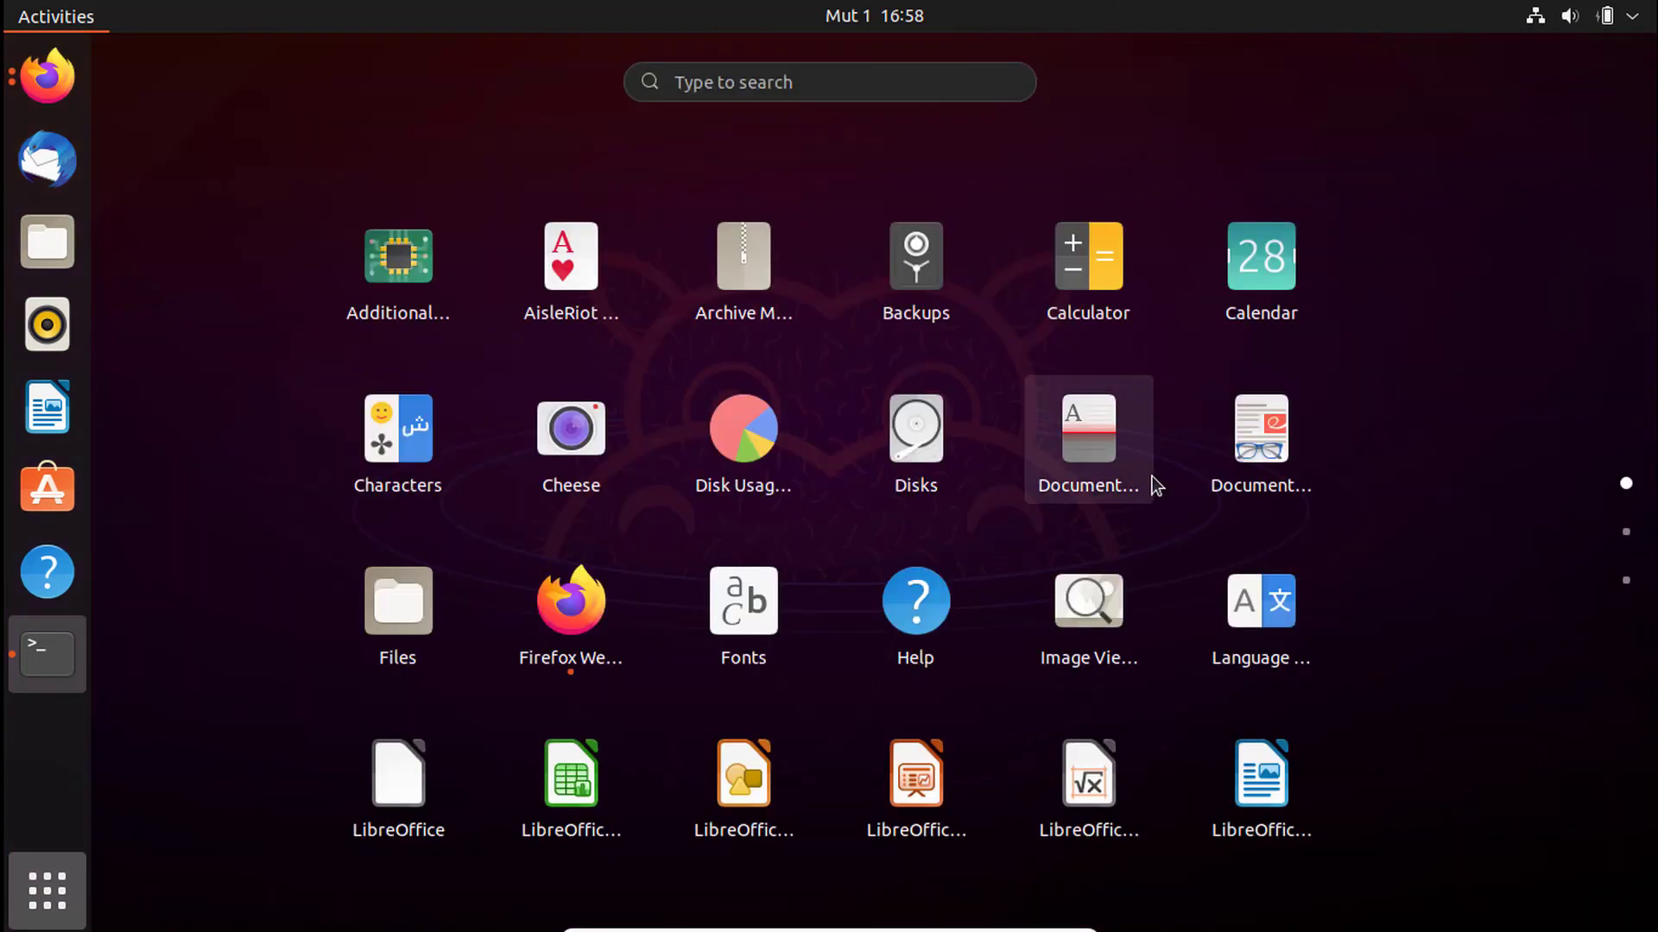
{"action": "scroll", "coordinate": [1157, 484], "scroll_direction": "down", "scroll_amount": 1}
{"action": "scroll", "coordinate": [1181, 596], "scroll_direction": "down", "scroll_amount": 1}
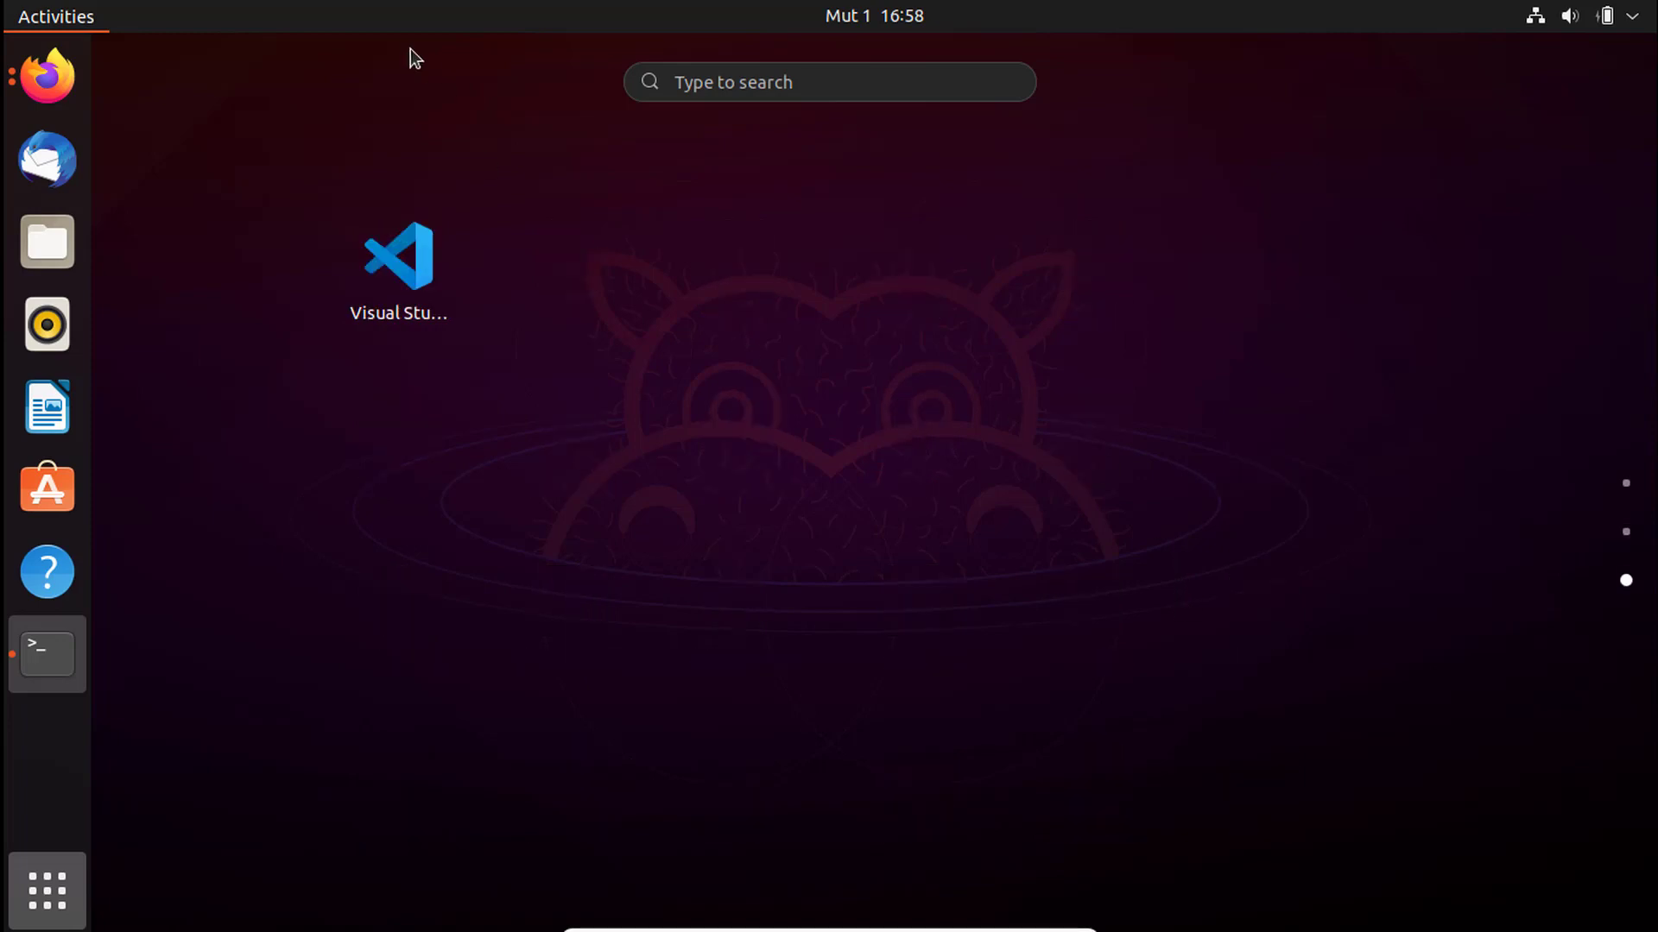
{"action": "left_click", "coordinate": [406, 289]}
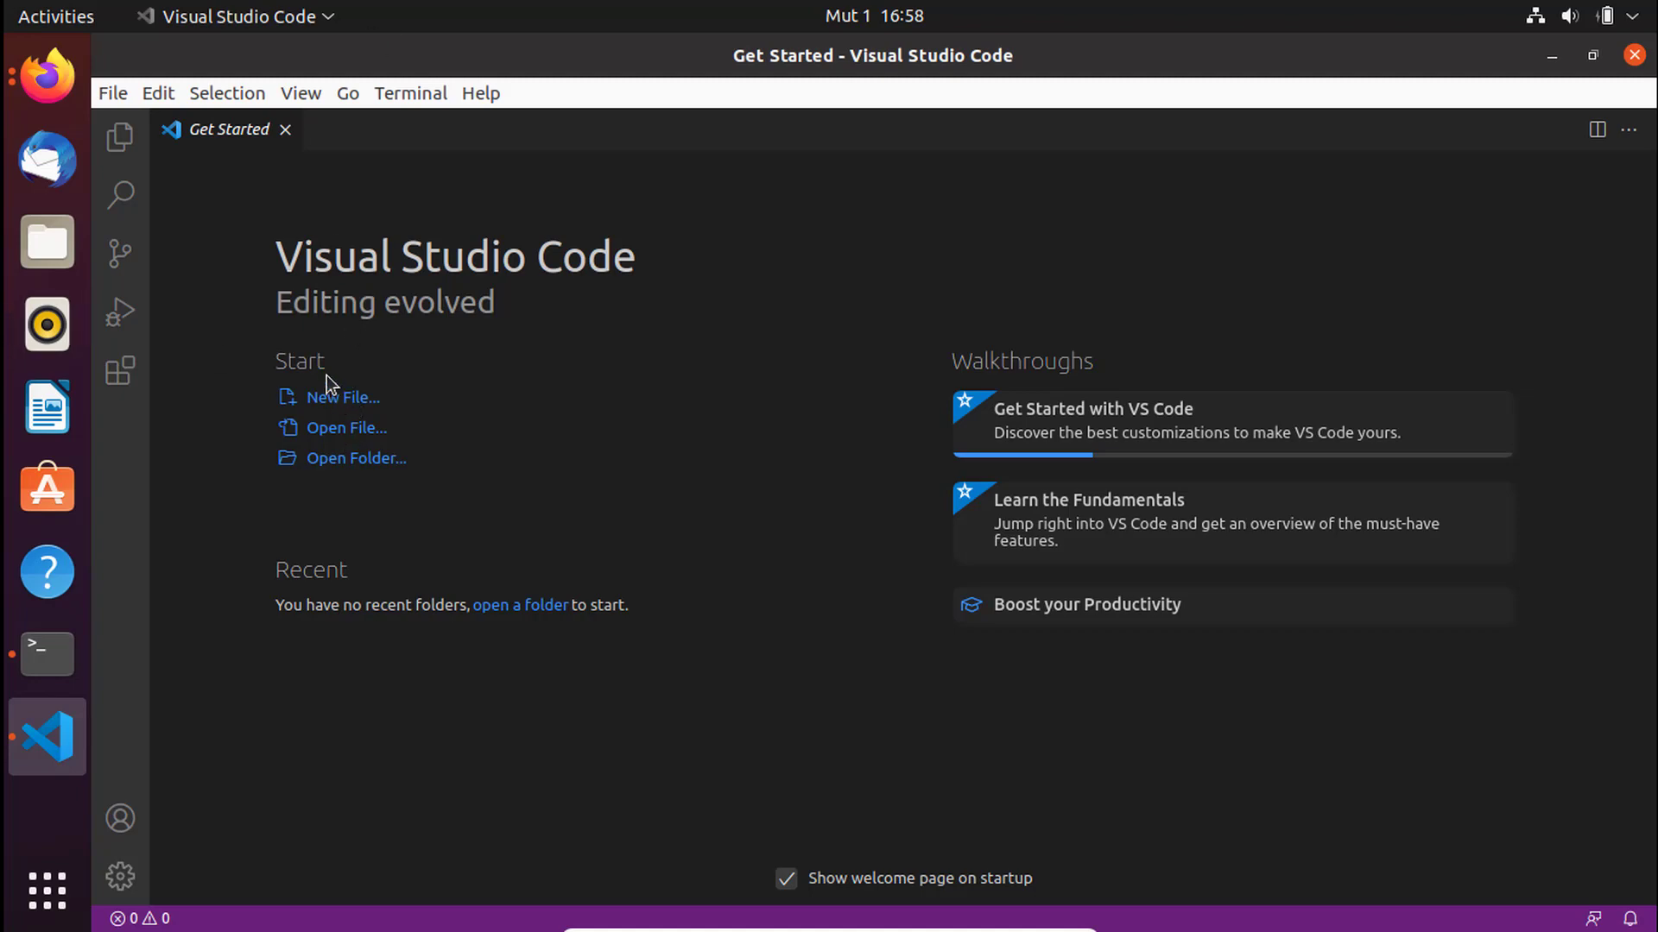
- Create a new untitled file from the Start section of Get Started
{"action": "left_click", "coordinate": [333, 397]}
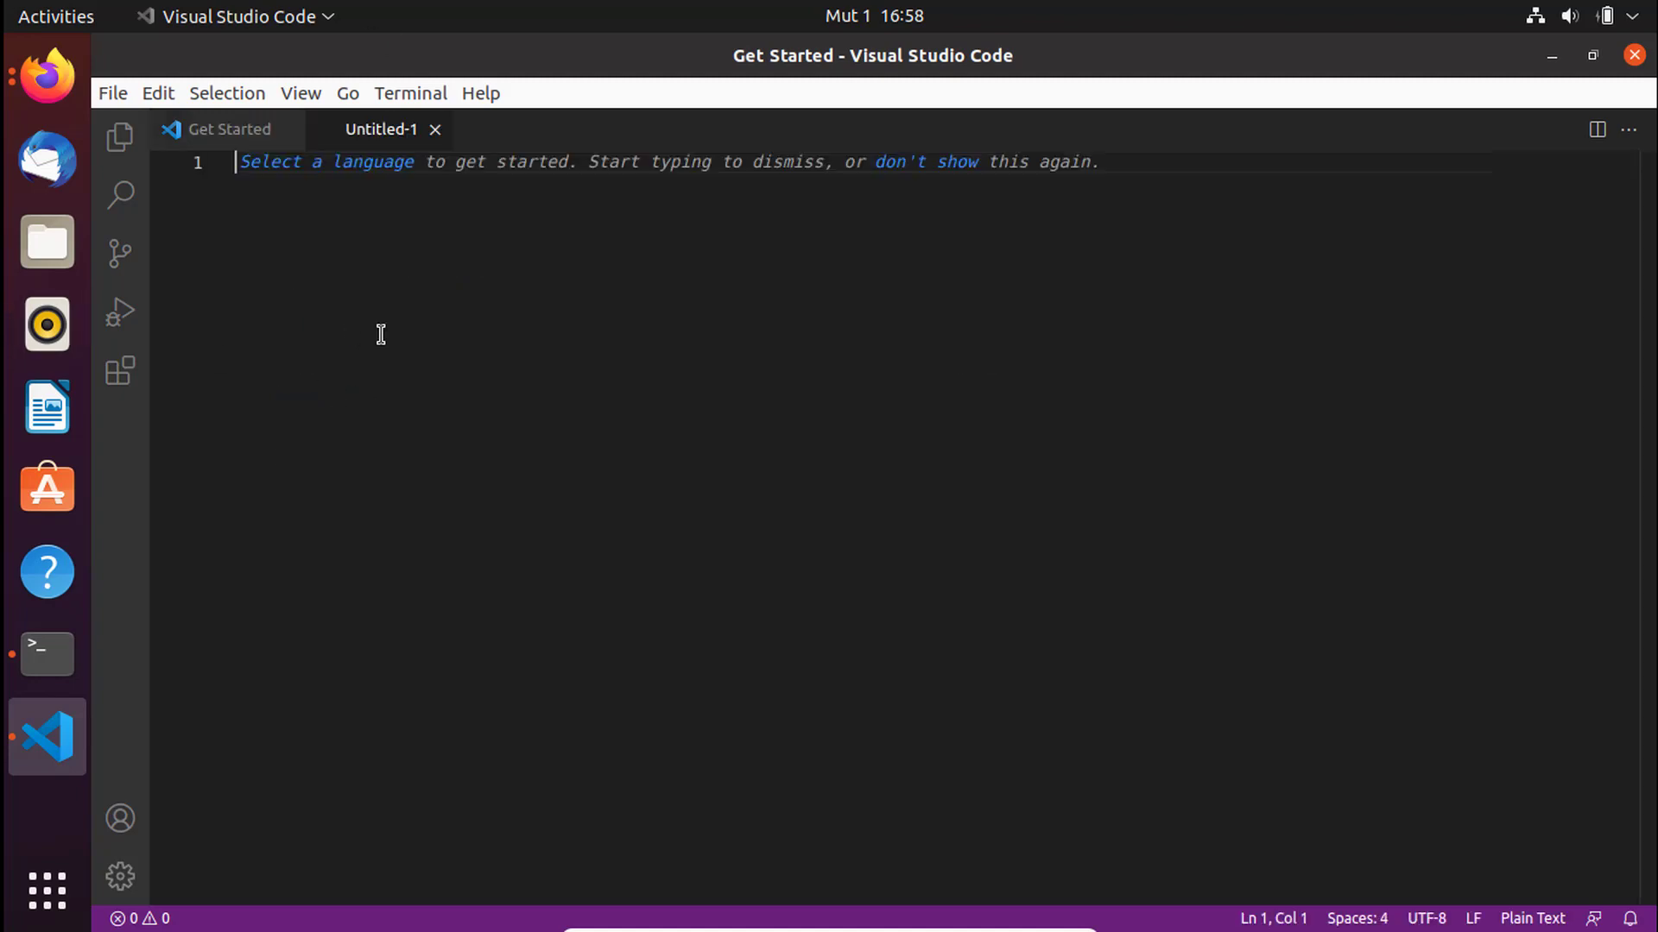
- Set Untitled-1 to Python, write message = "please subscribe", and save it
{"action": "left_click", "coordinate": [373, 164]}
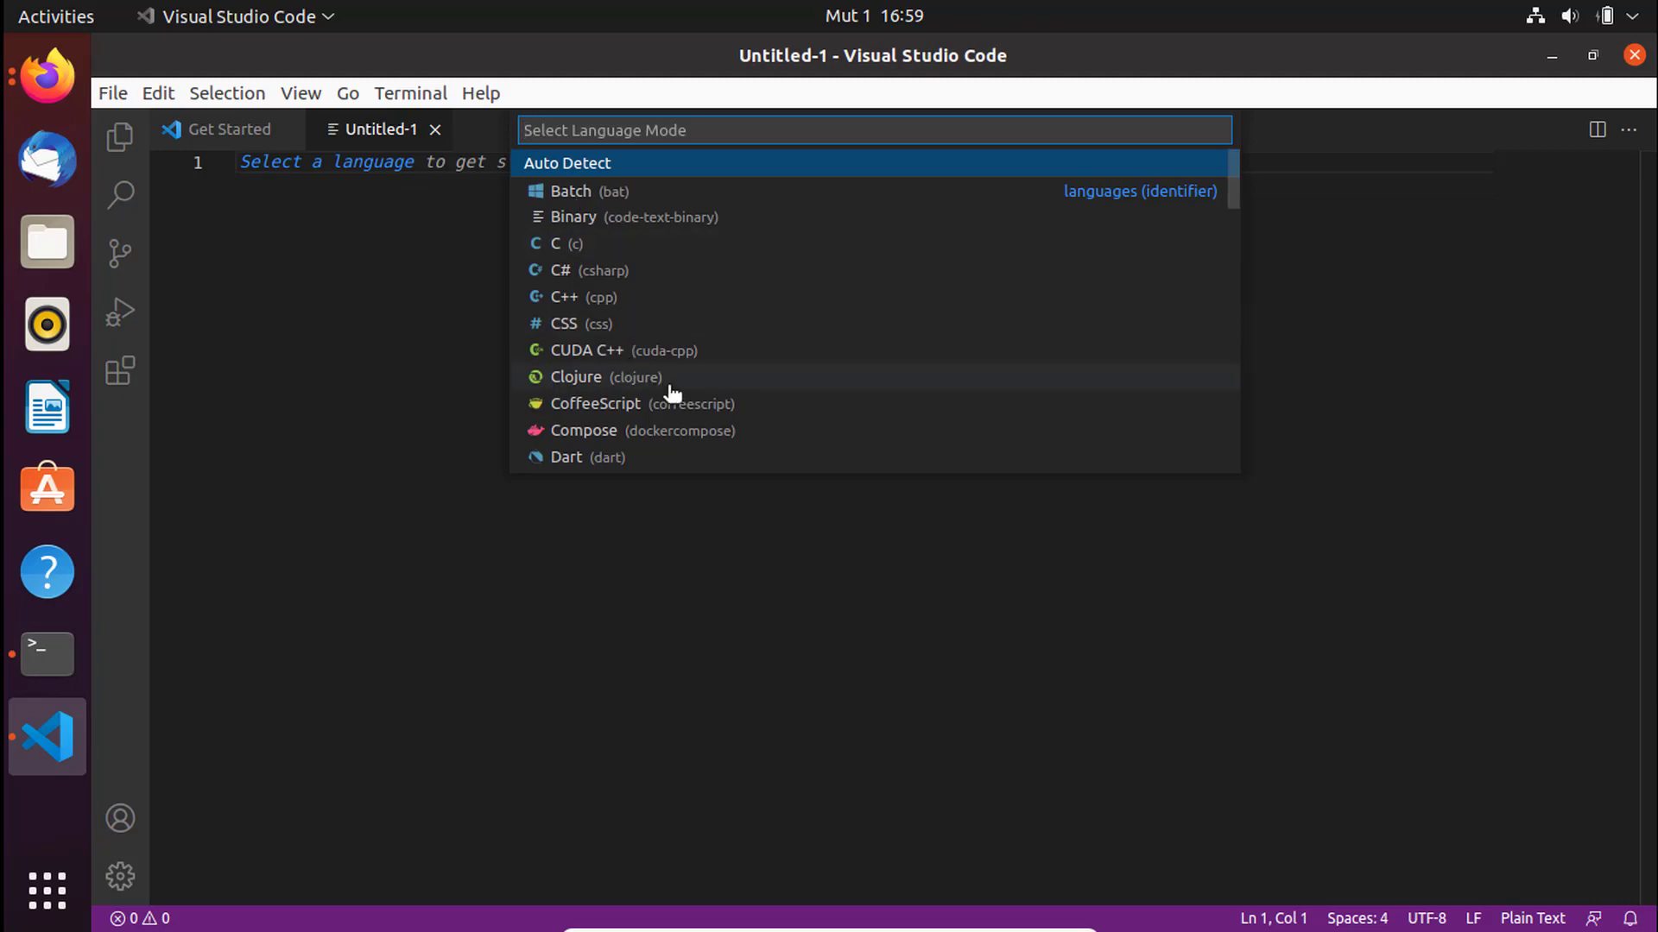
{"action": "type", "text": "py"}
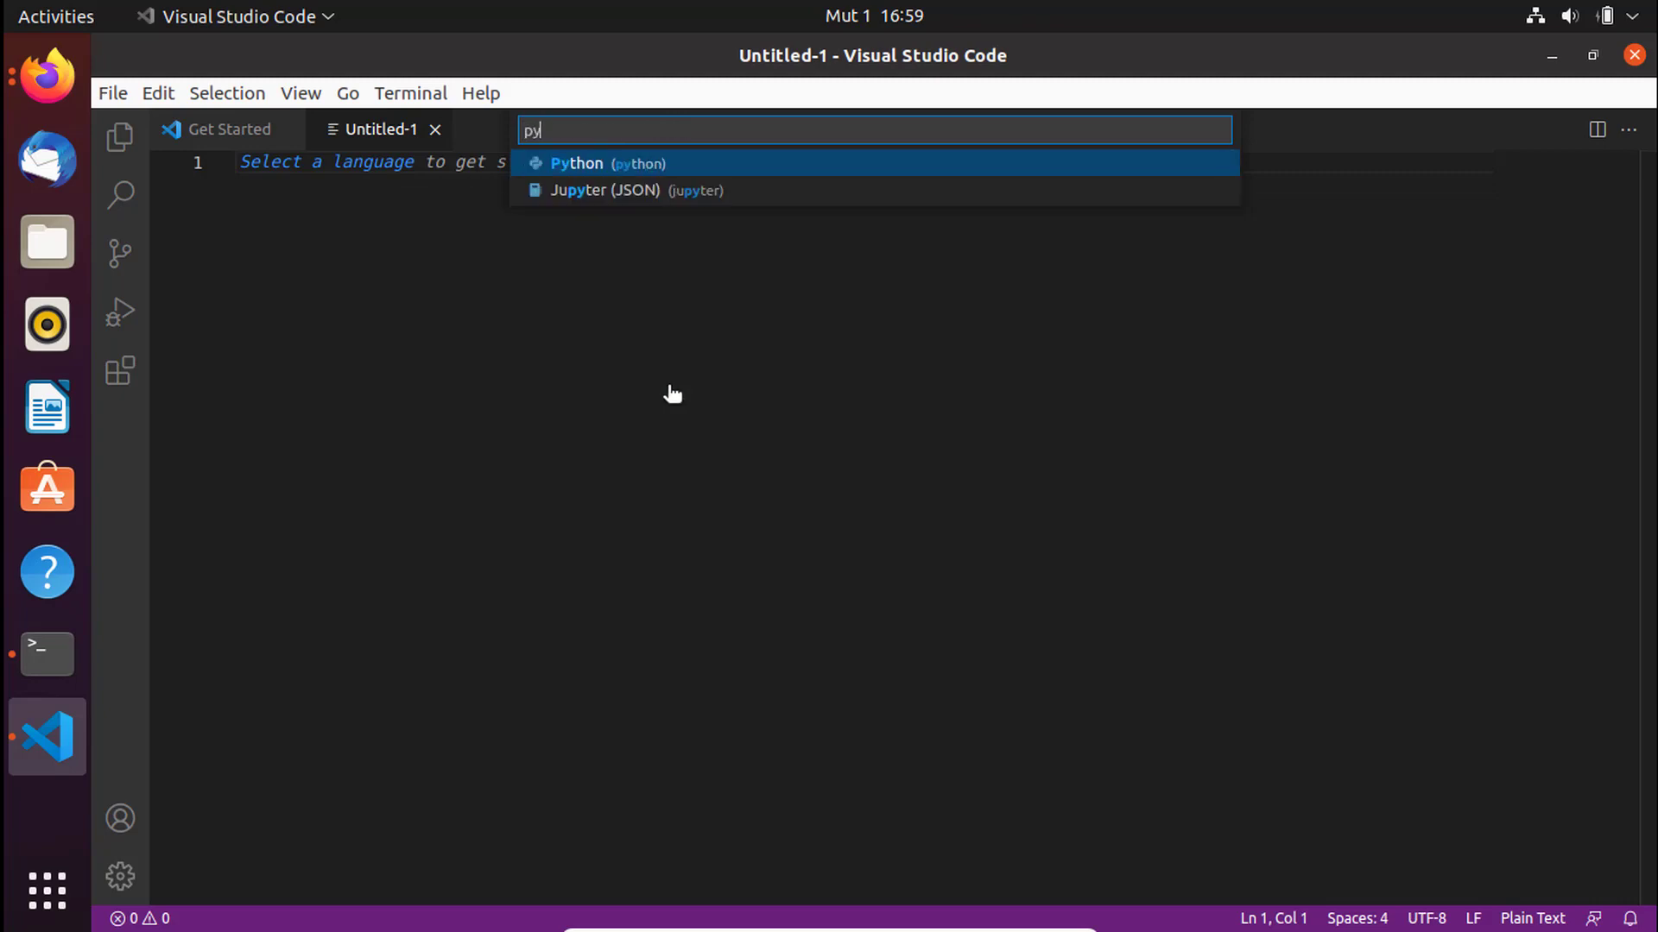
{"action": "left_click", "coordinate": [586, 168]}
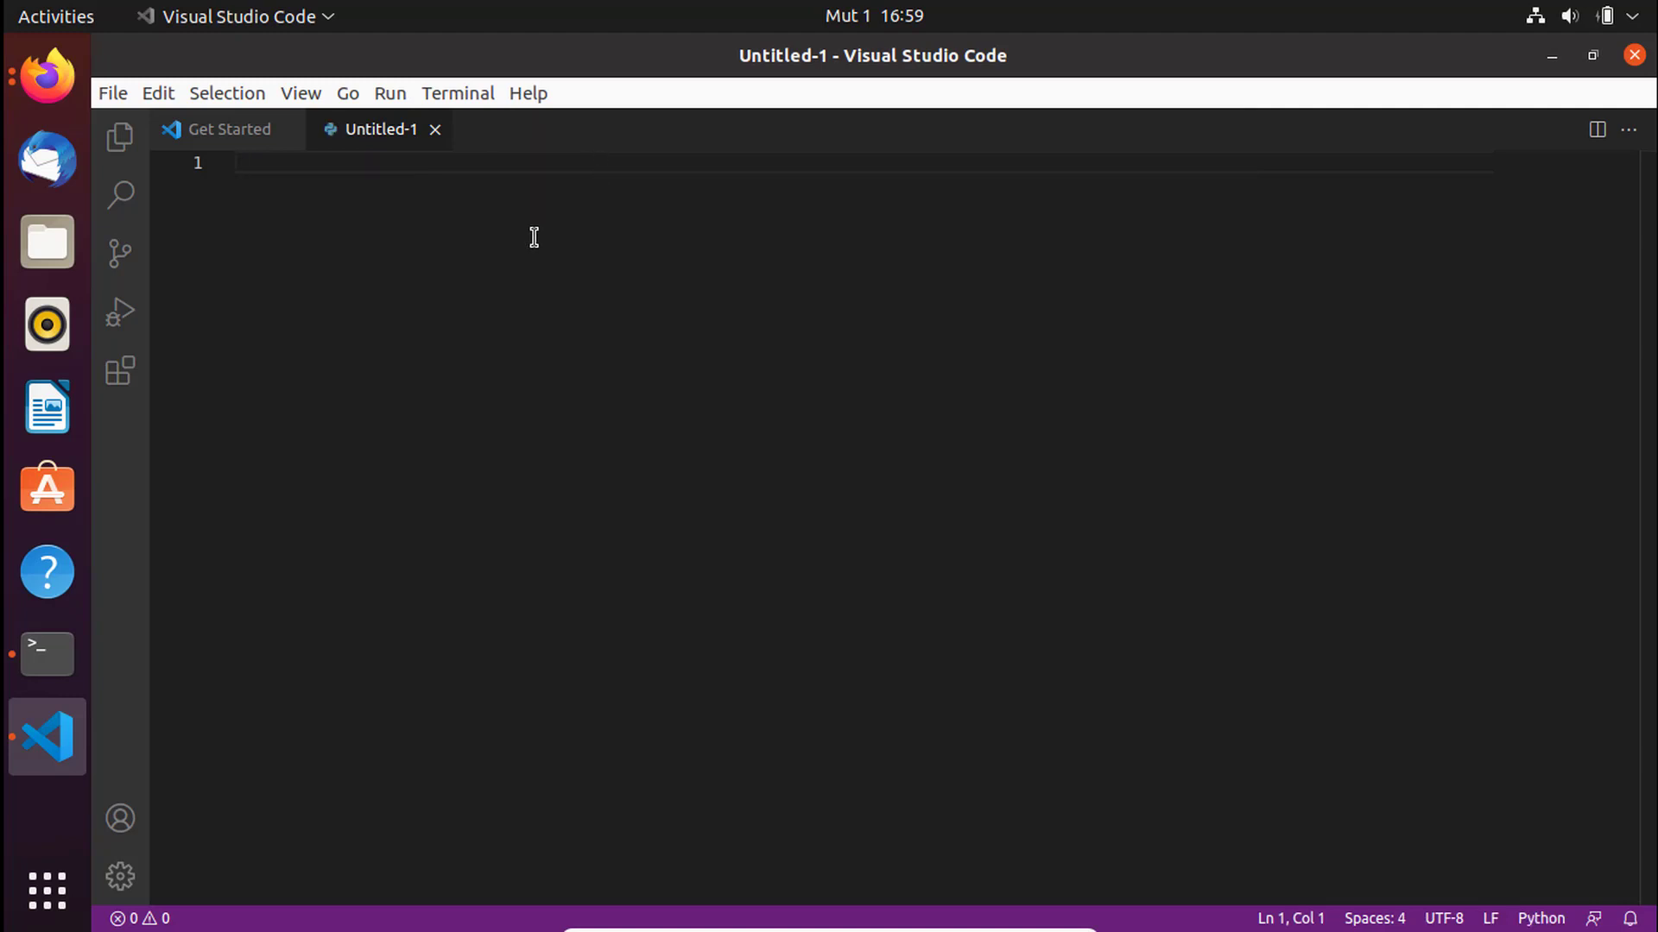
{"action": "type", "text": "message"}
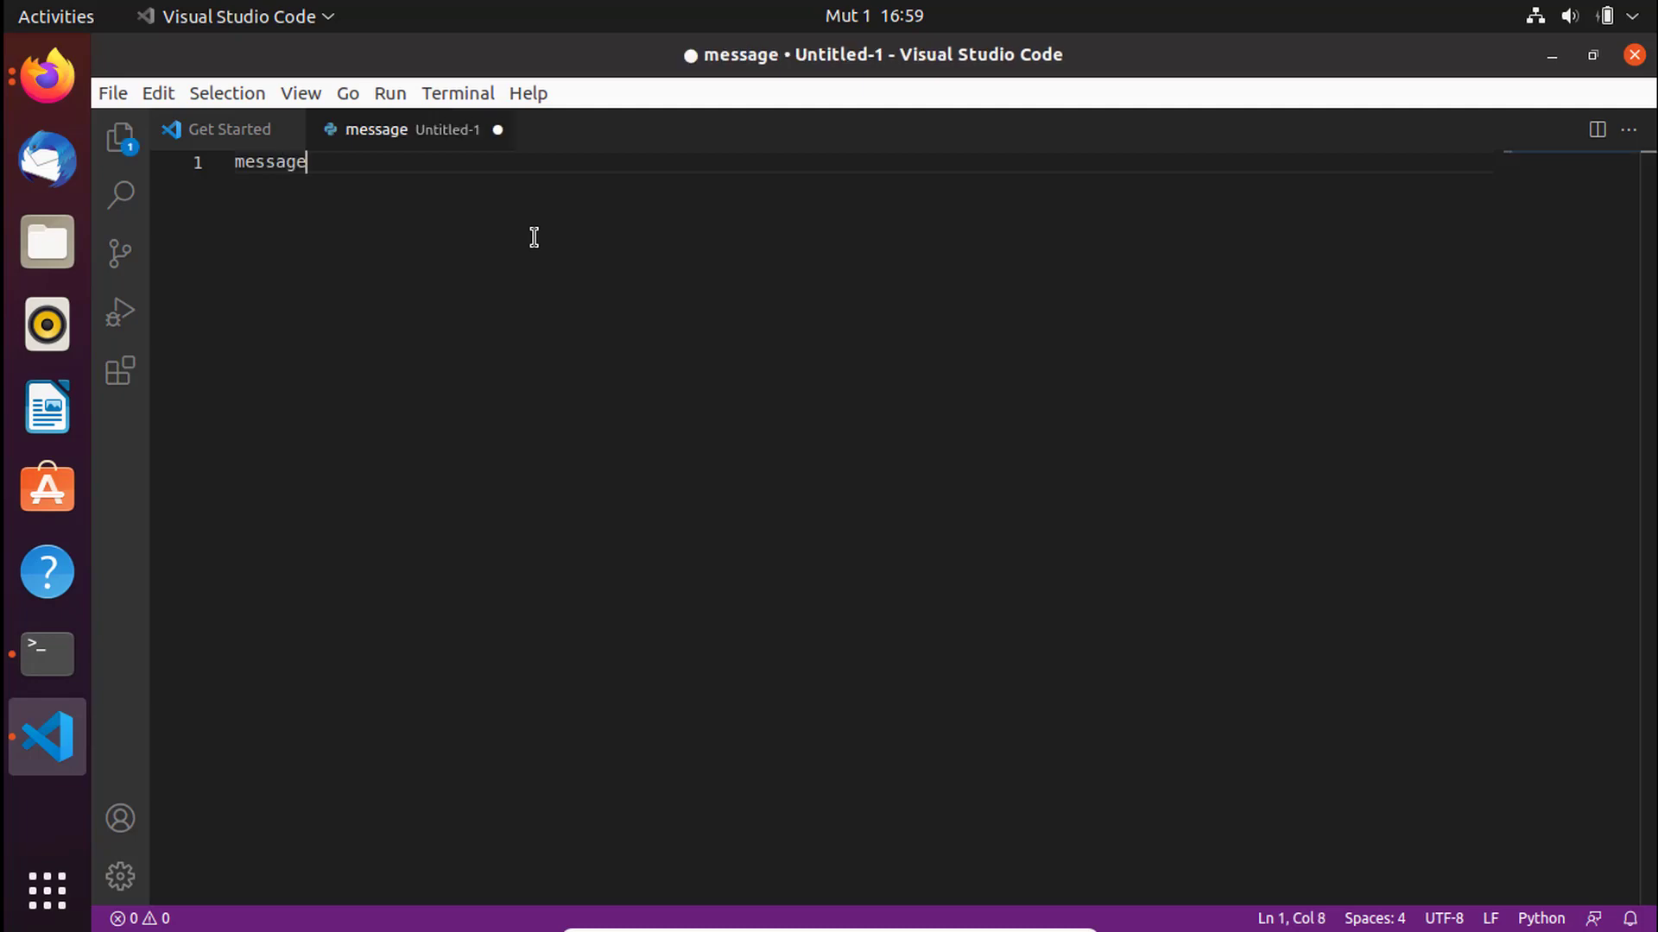
{"action": "type", "text": " = "}
{"action": "type", "text": "\"please "}
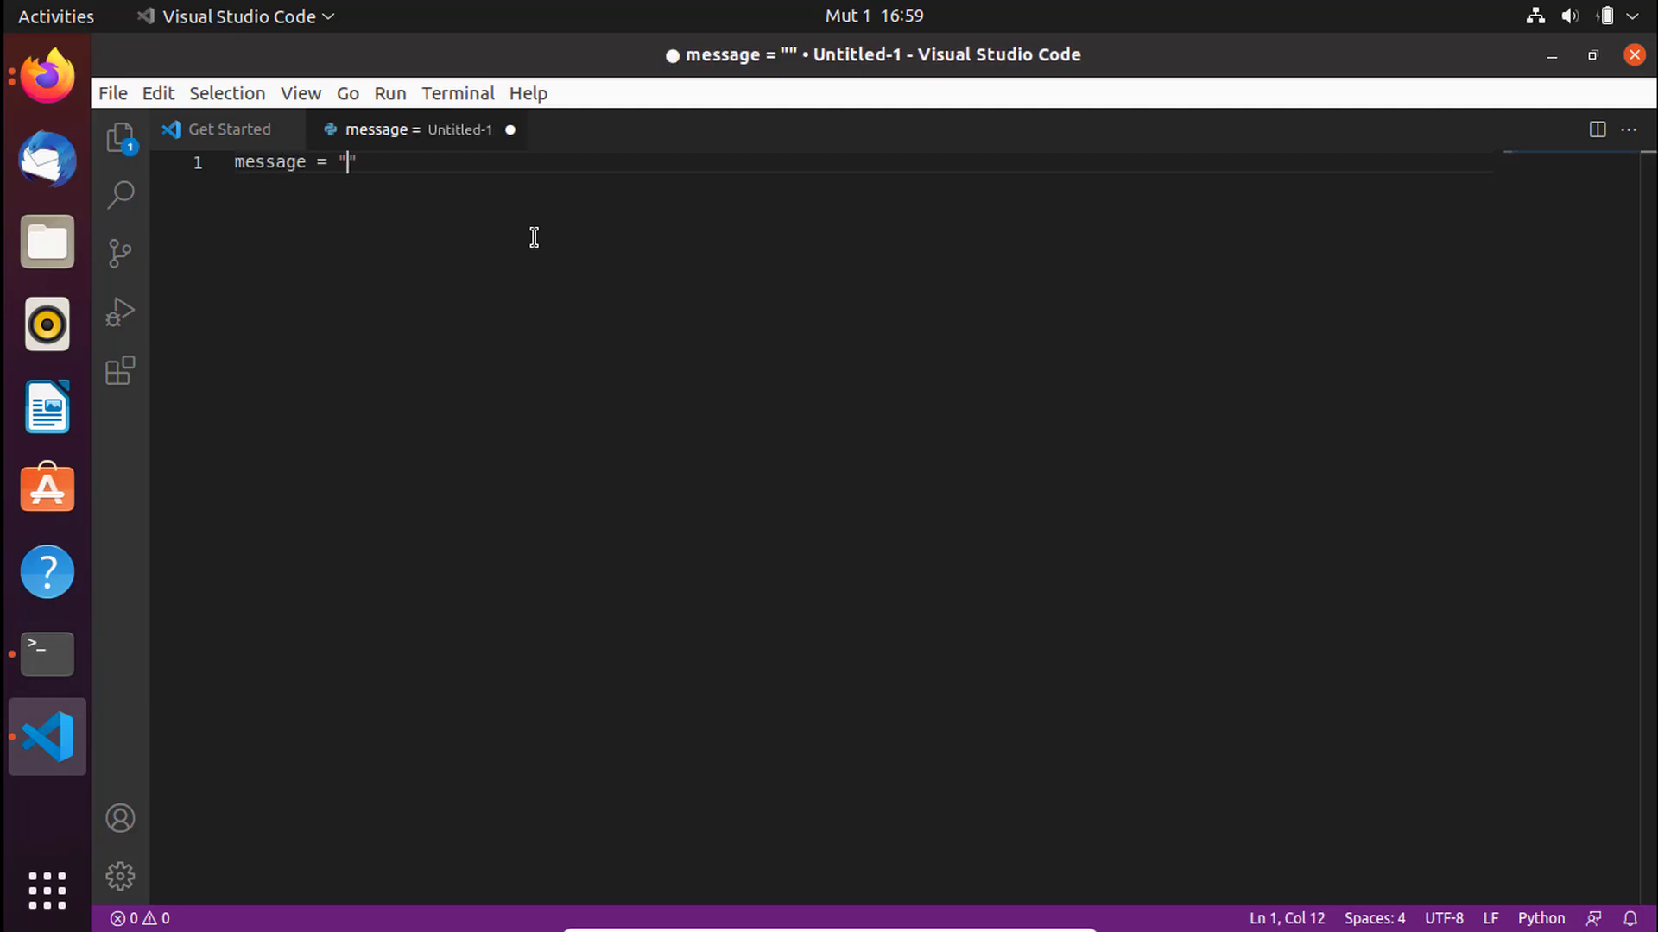
{"action": "type", "text": "subscri"}
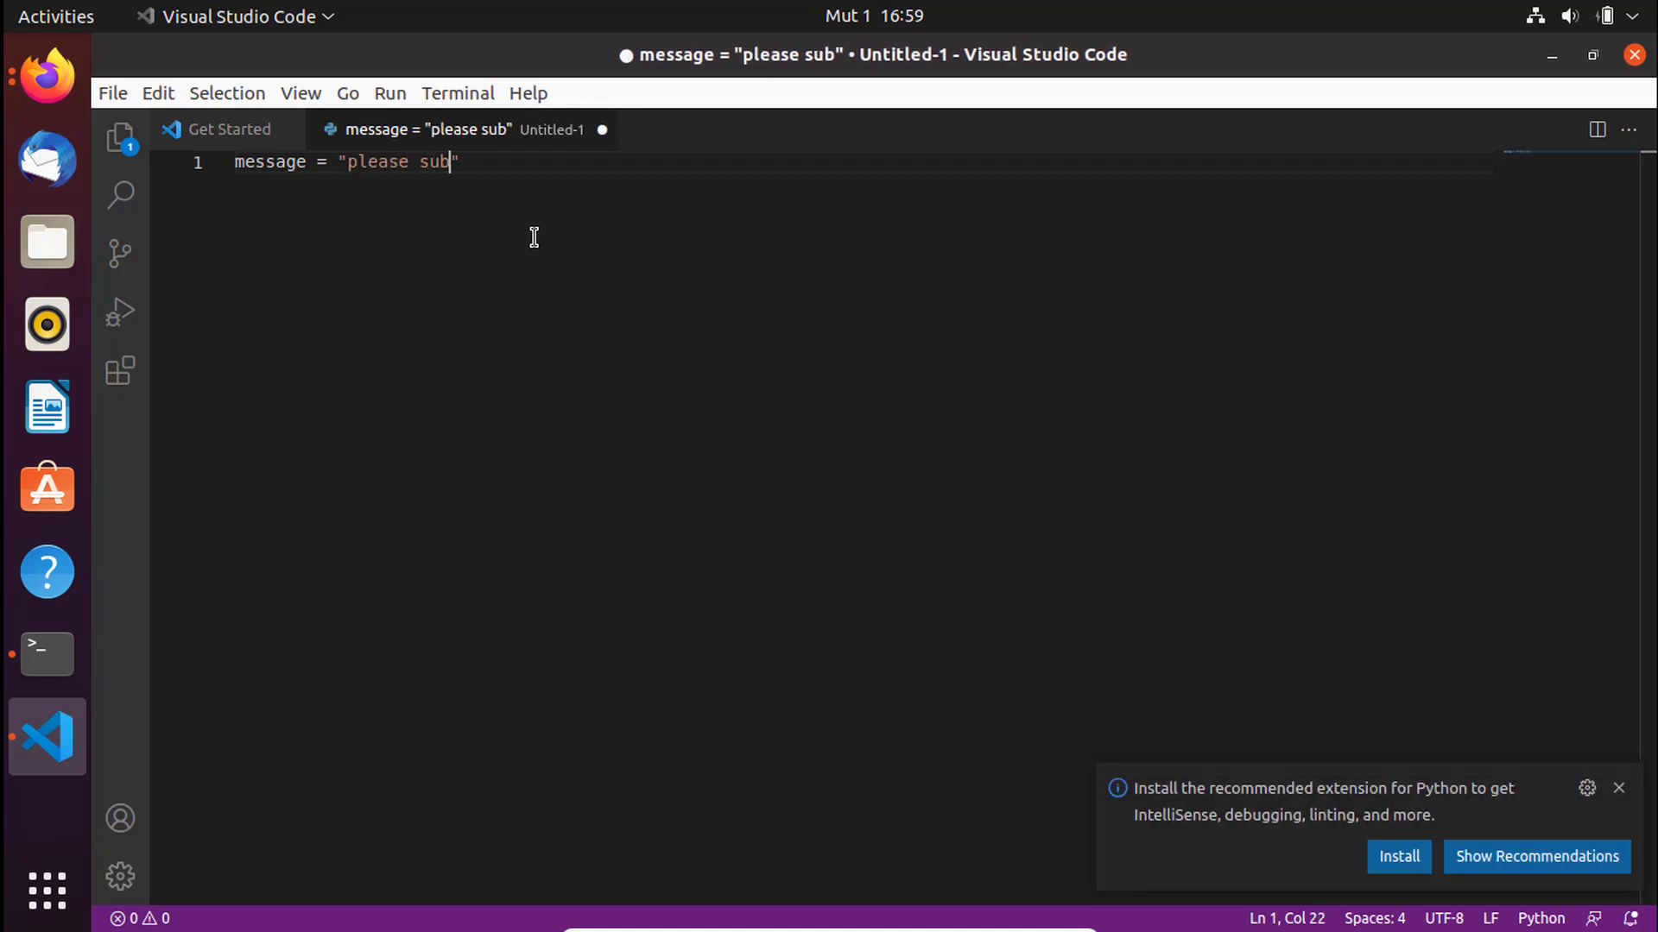
{"action": "type", "text": "be"}
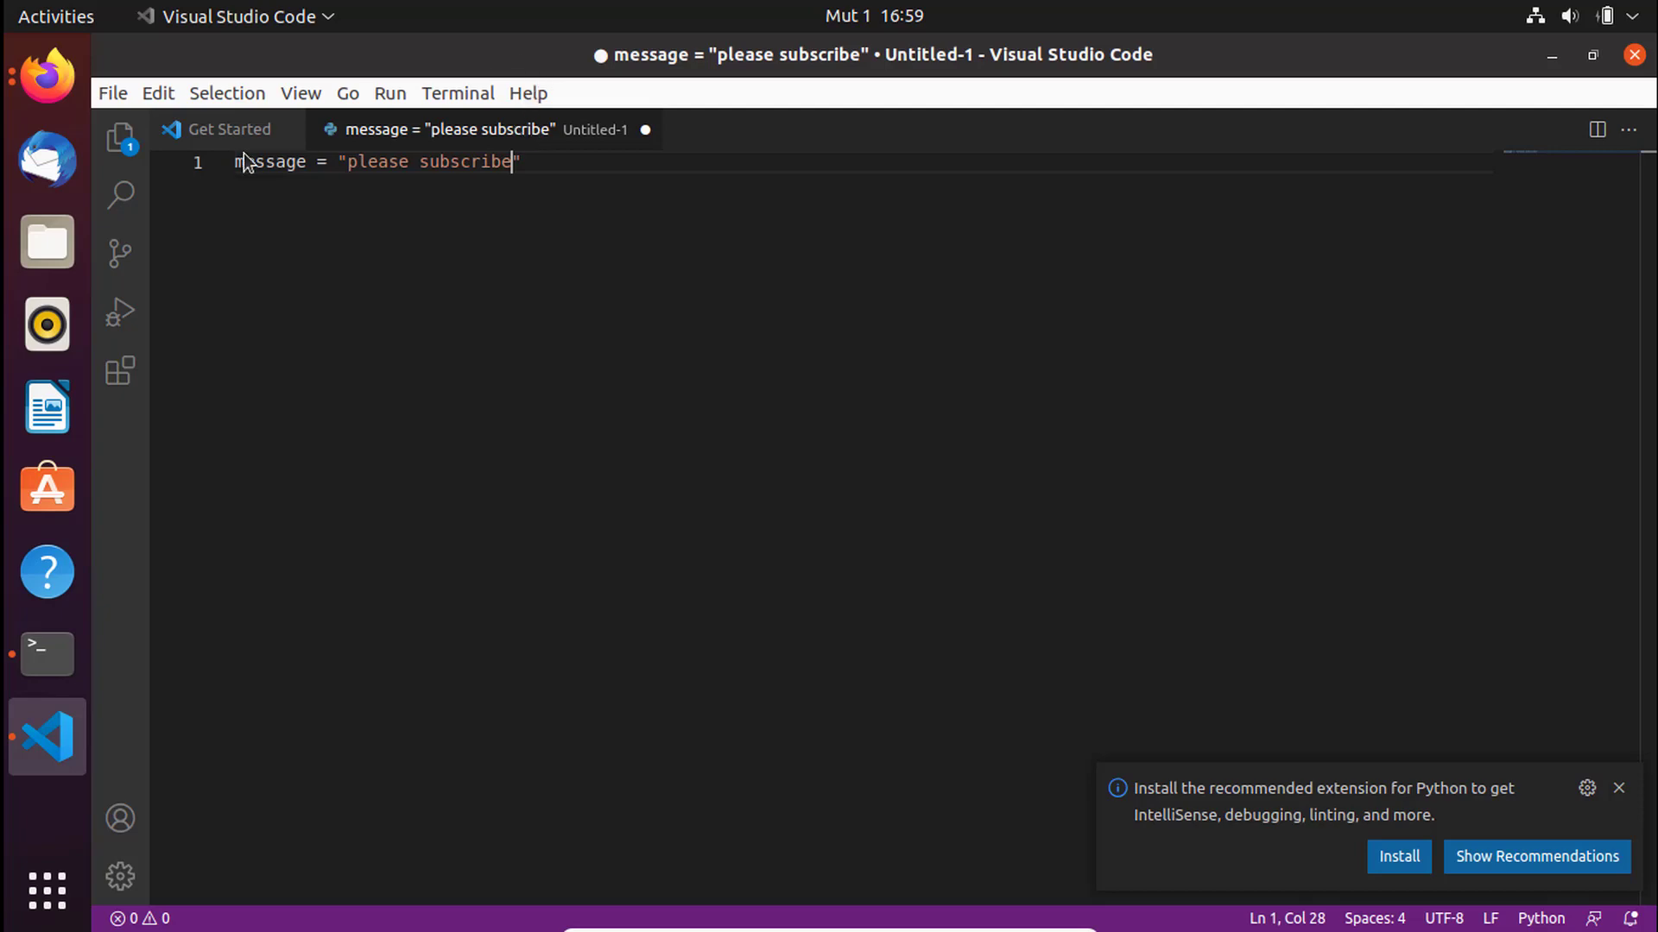
{"action": "key", "text": "ctrl+s"}
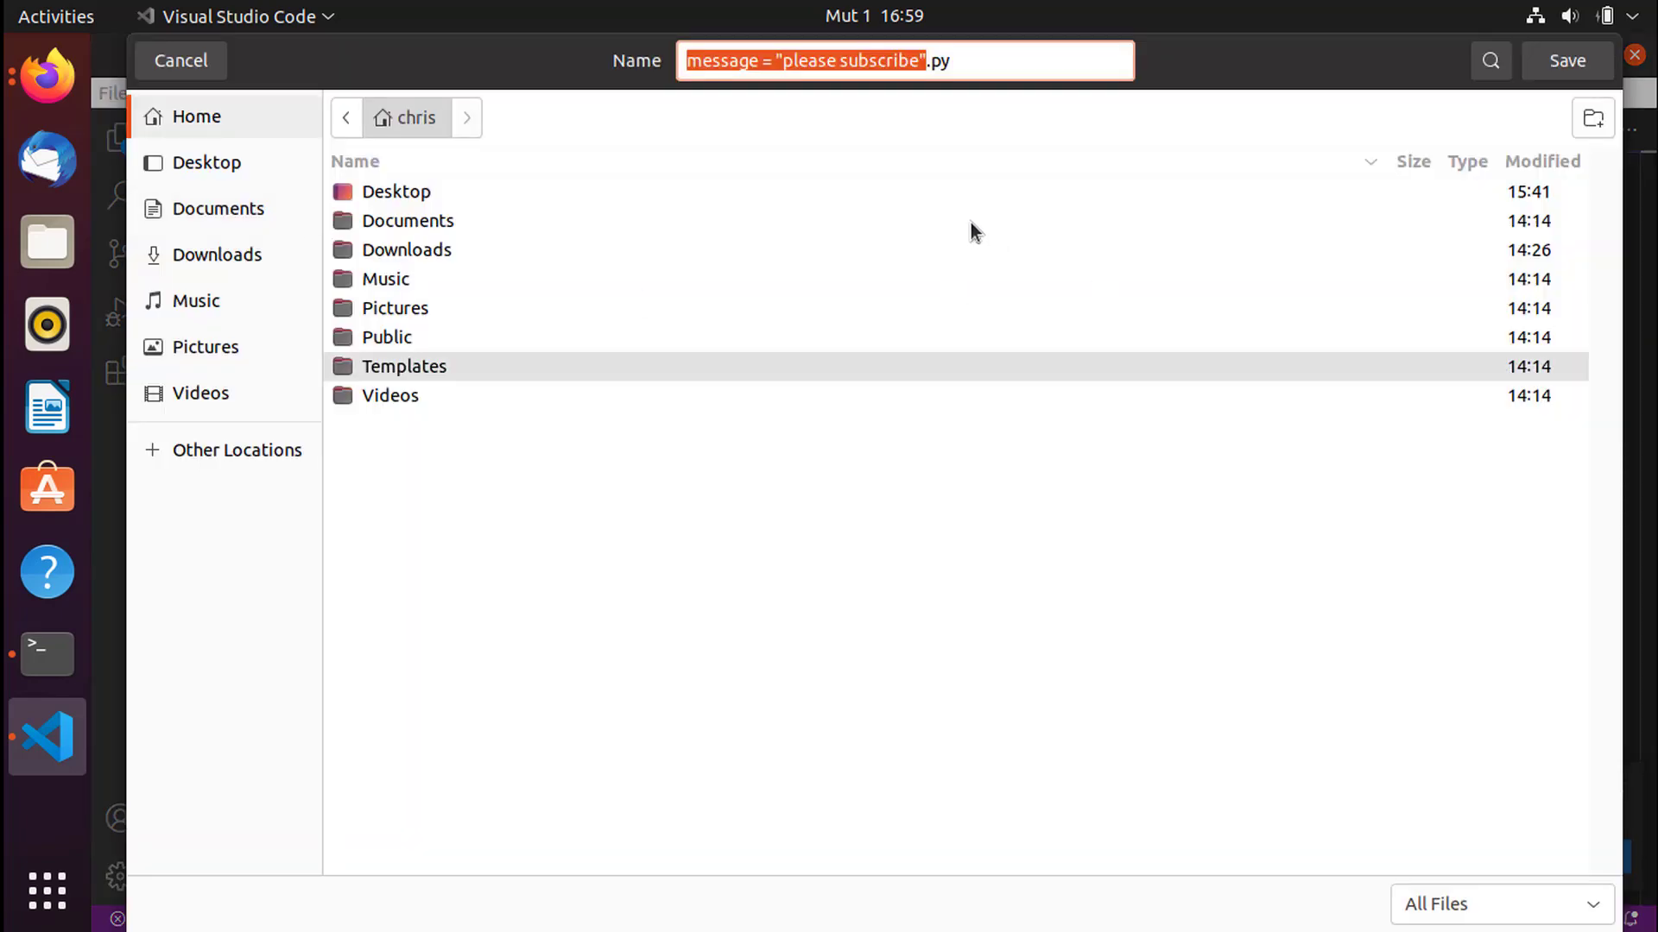
- Save the message file as test.py in the home folder and bring VS Code back
{"action": "left_click", "coordinate": [875, 59]}
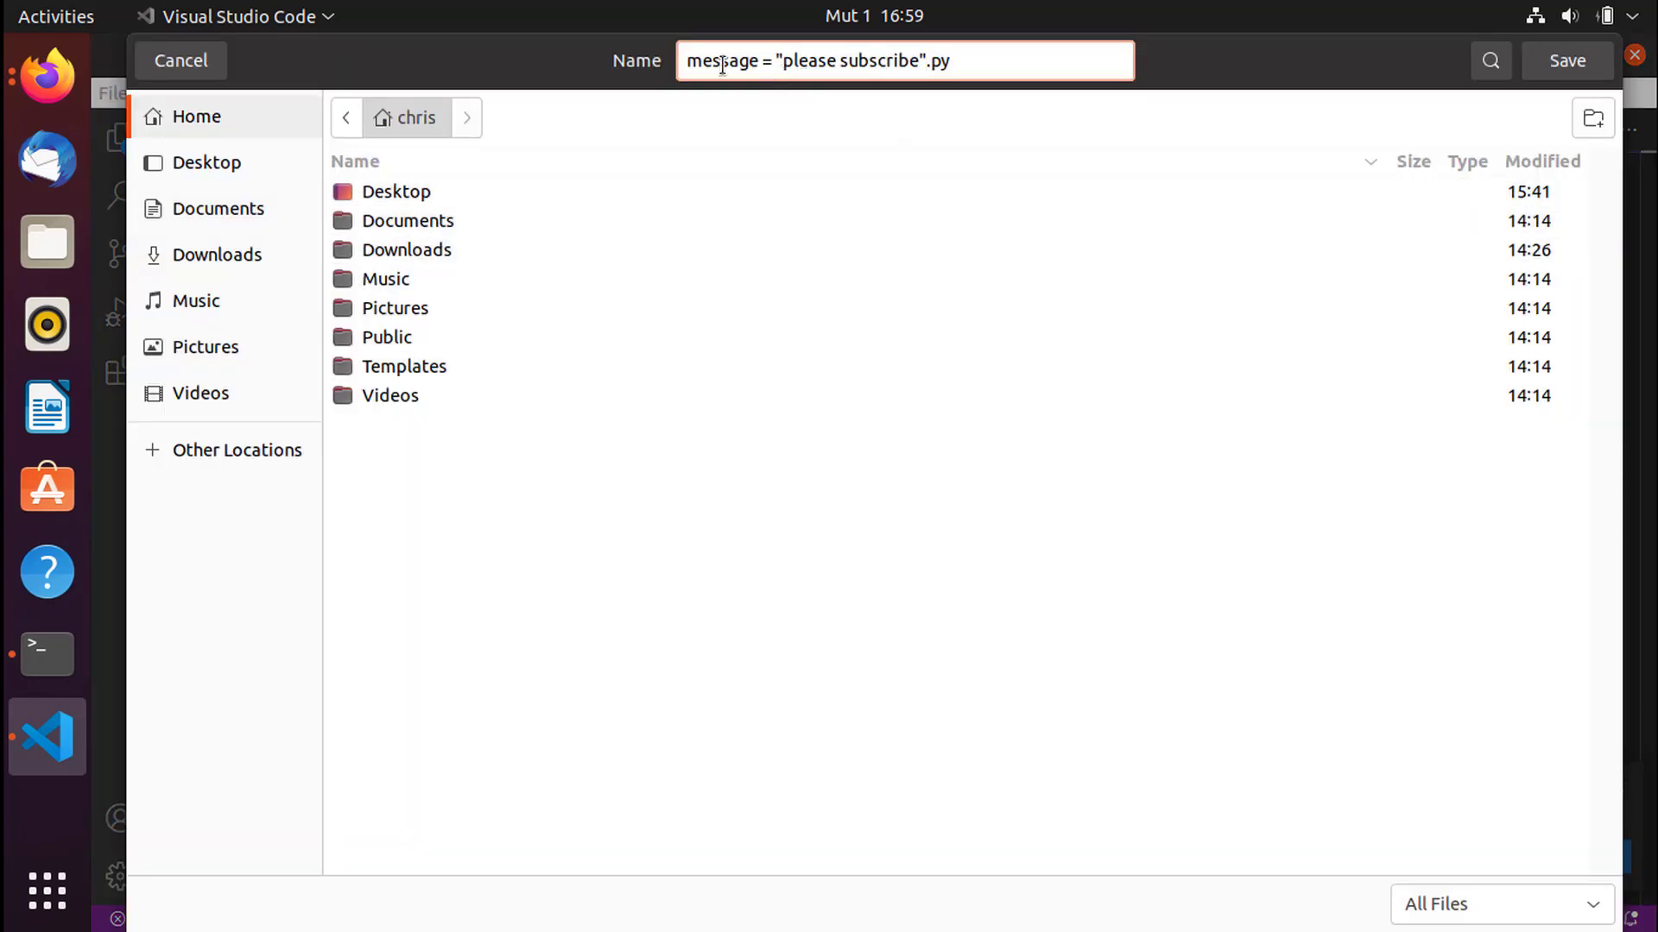
{"action": "left_click_drag", "start_coordinate": [924, 57], "coordinate": [607, 67]}
{"action": "type", "text": "test"}
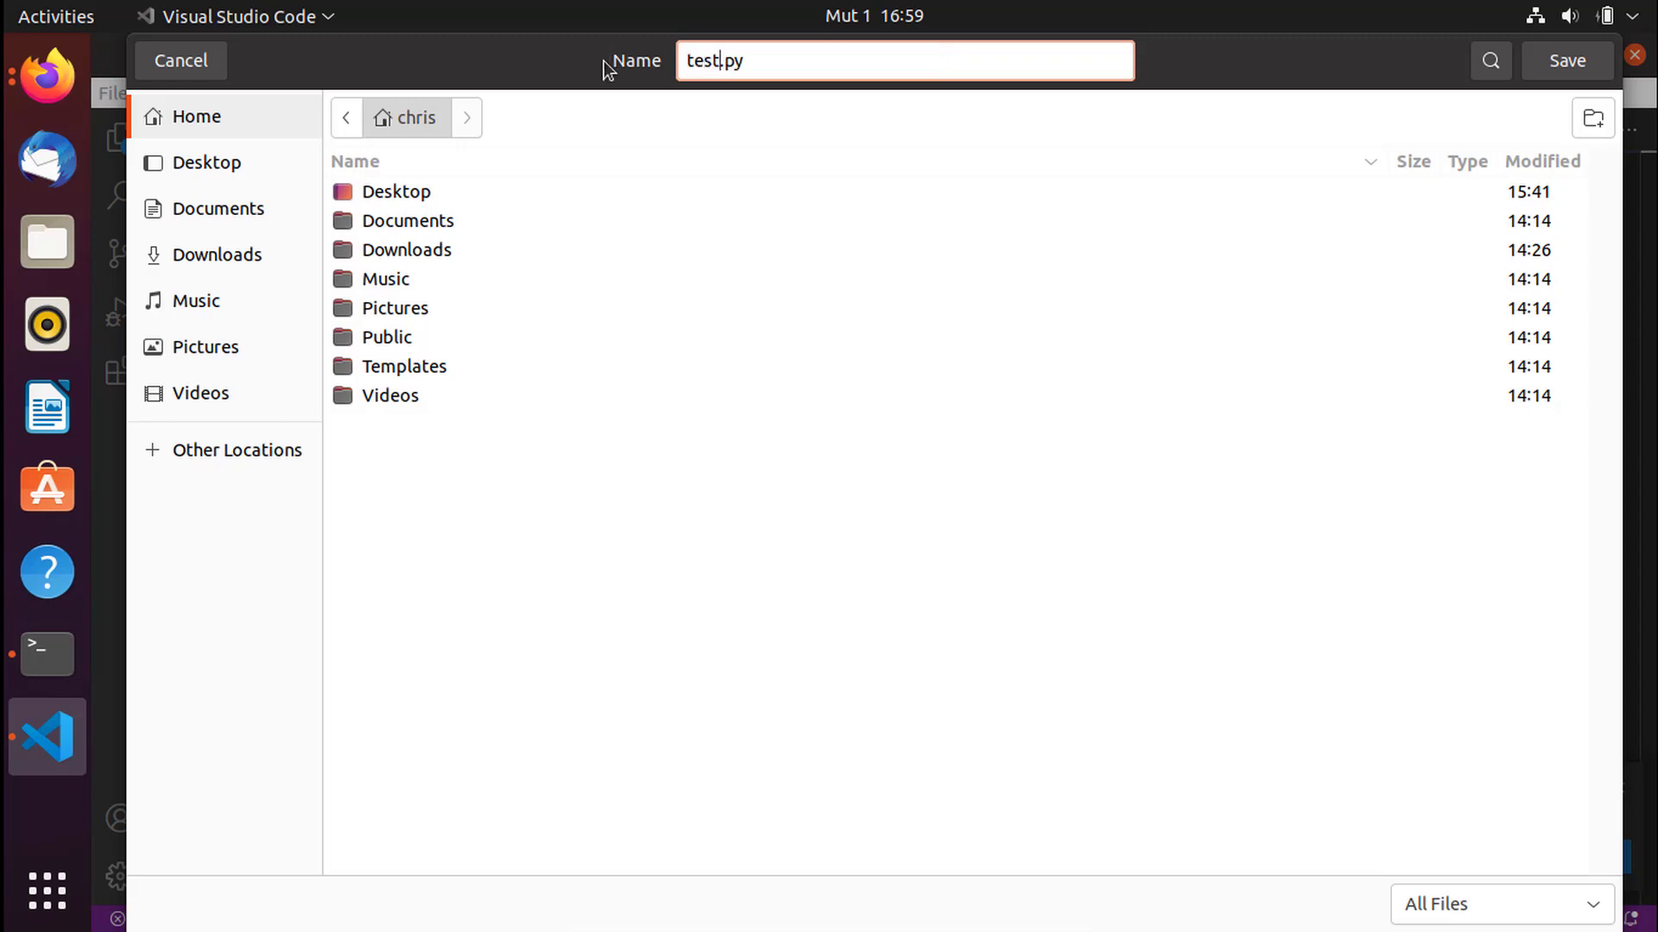
{"action": "left_click", "coordinate": [1562, 64]}
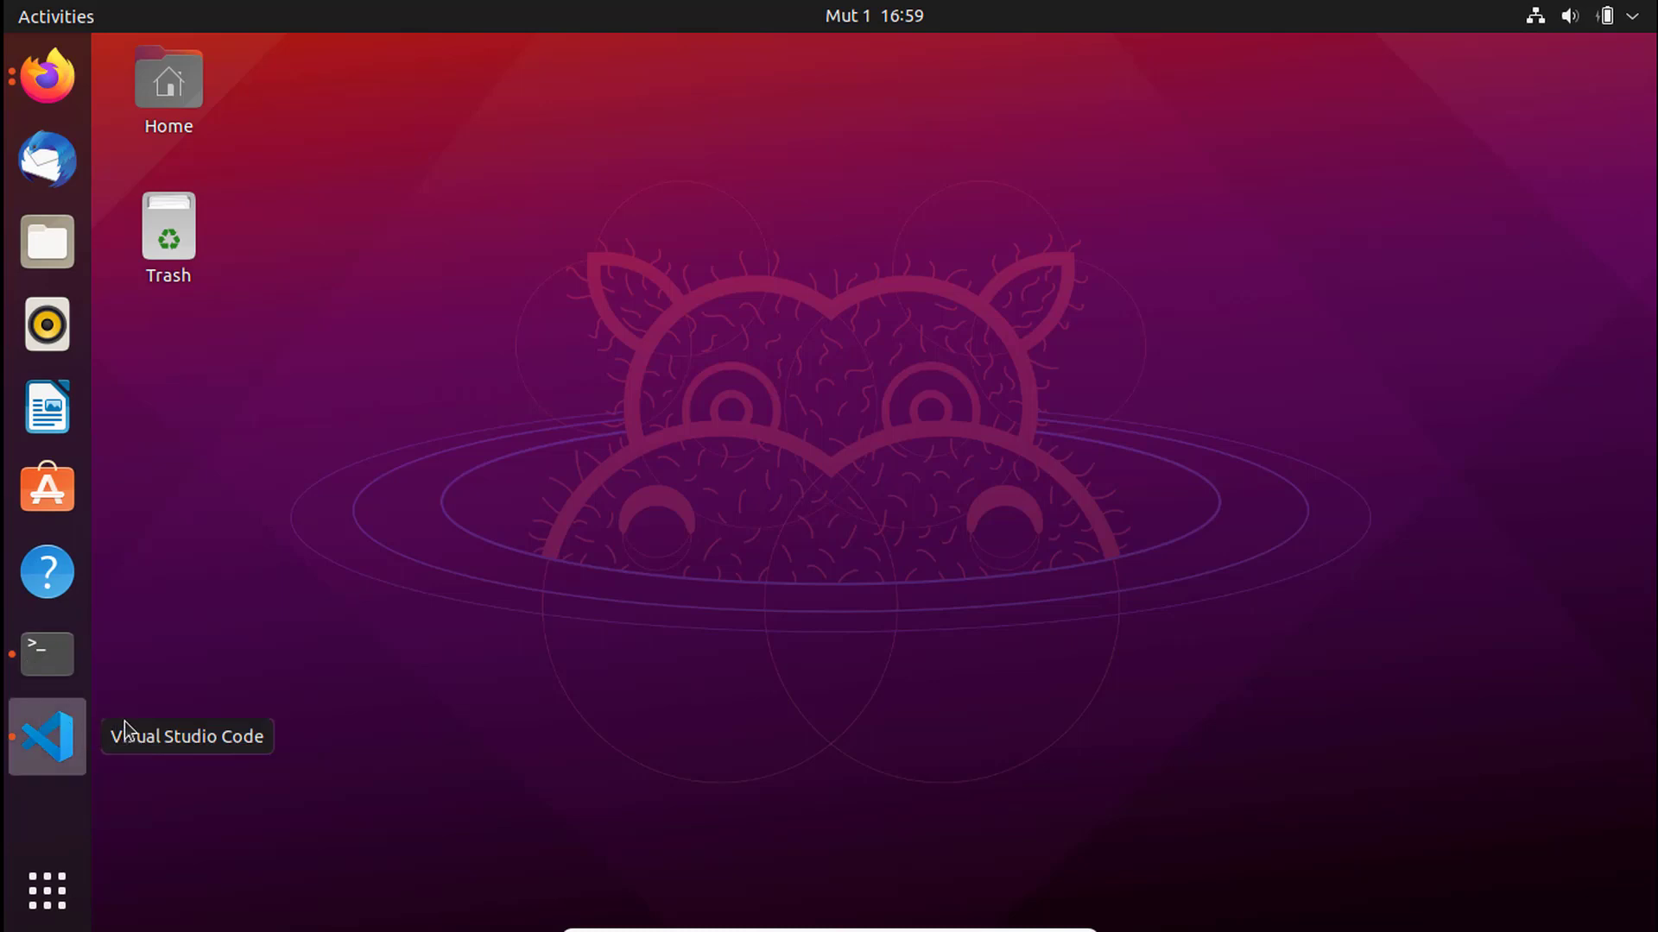
{"action": "left_click", "coordinate": [48, 735]}
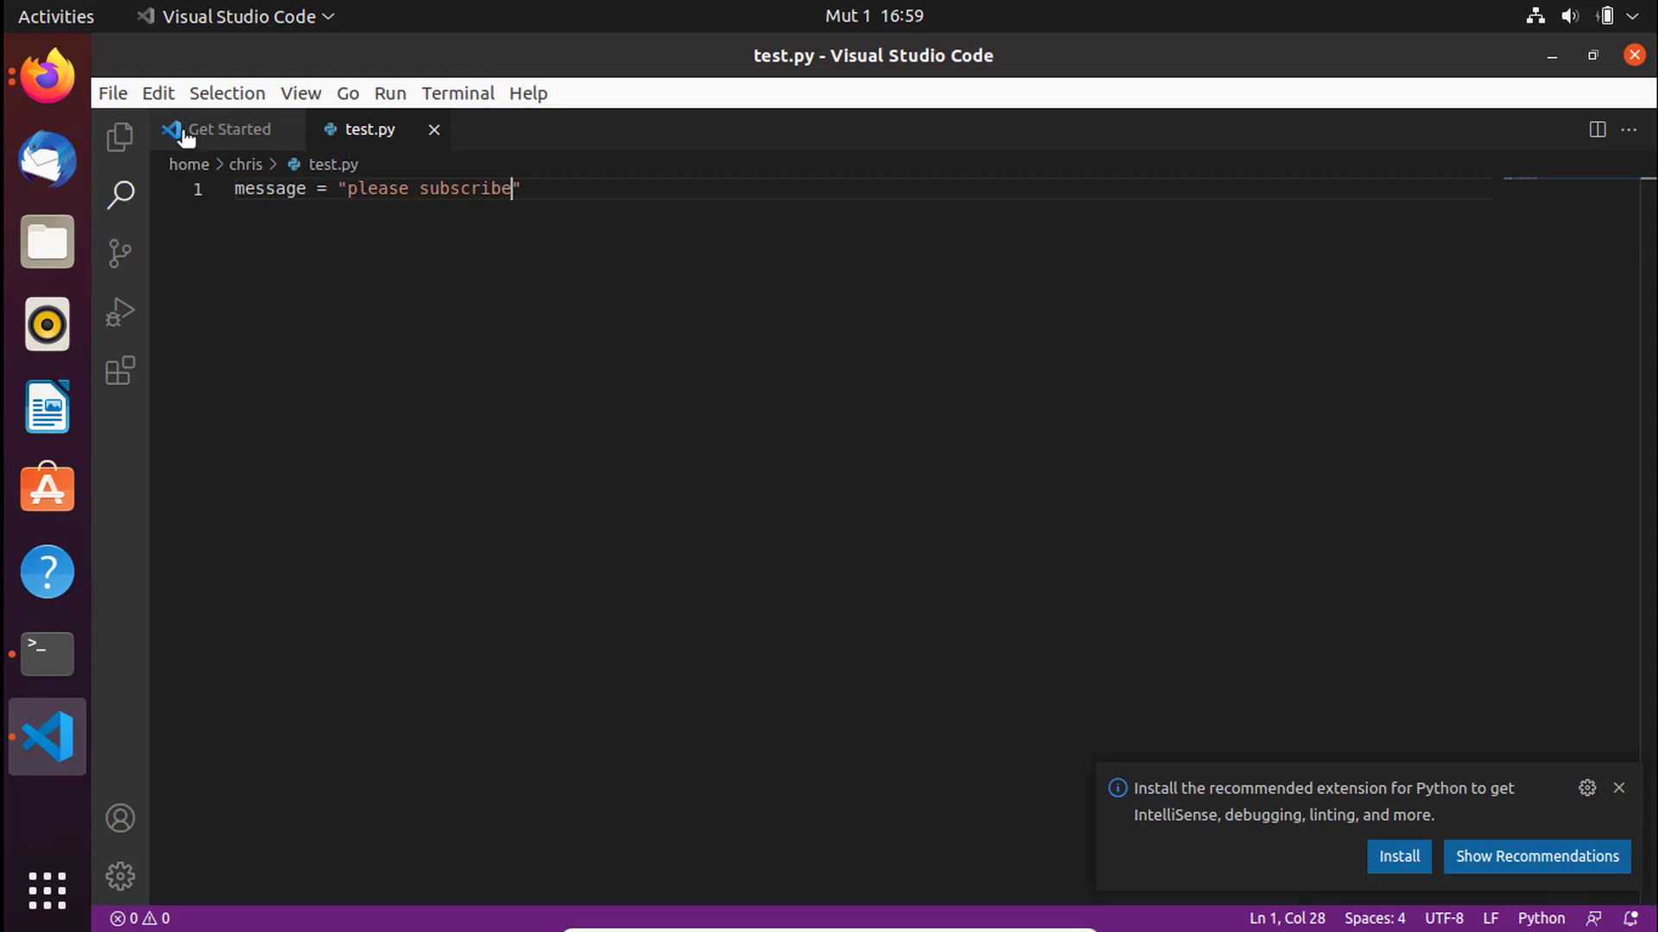
- Search the Extensions marketplace for 'prettier'
{"action": "left_click", "coordinate": [128, 381]}
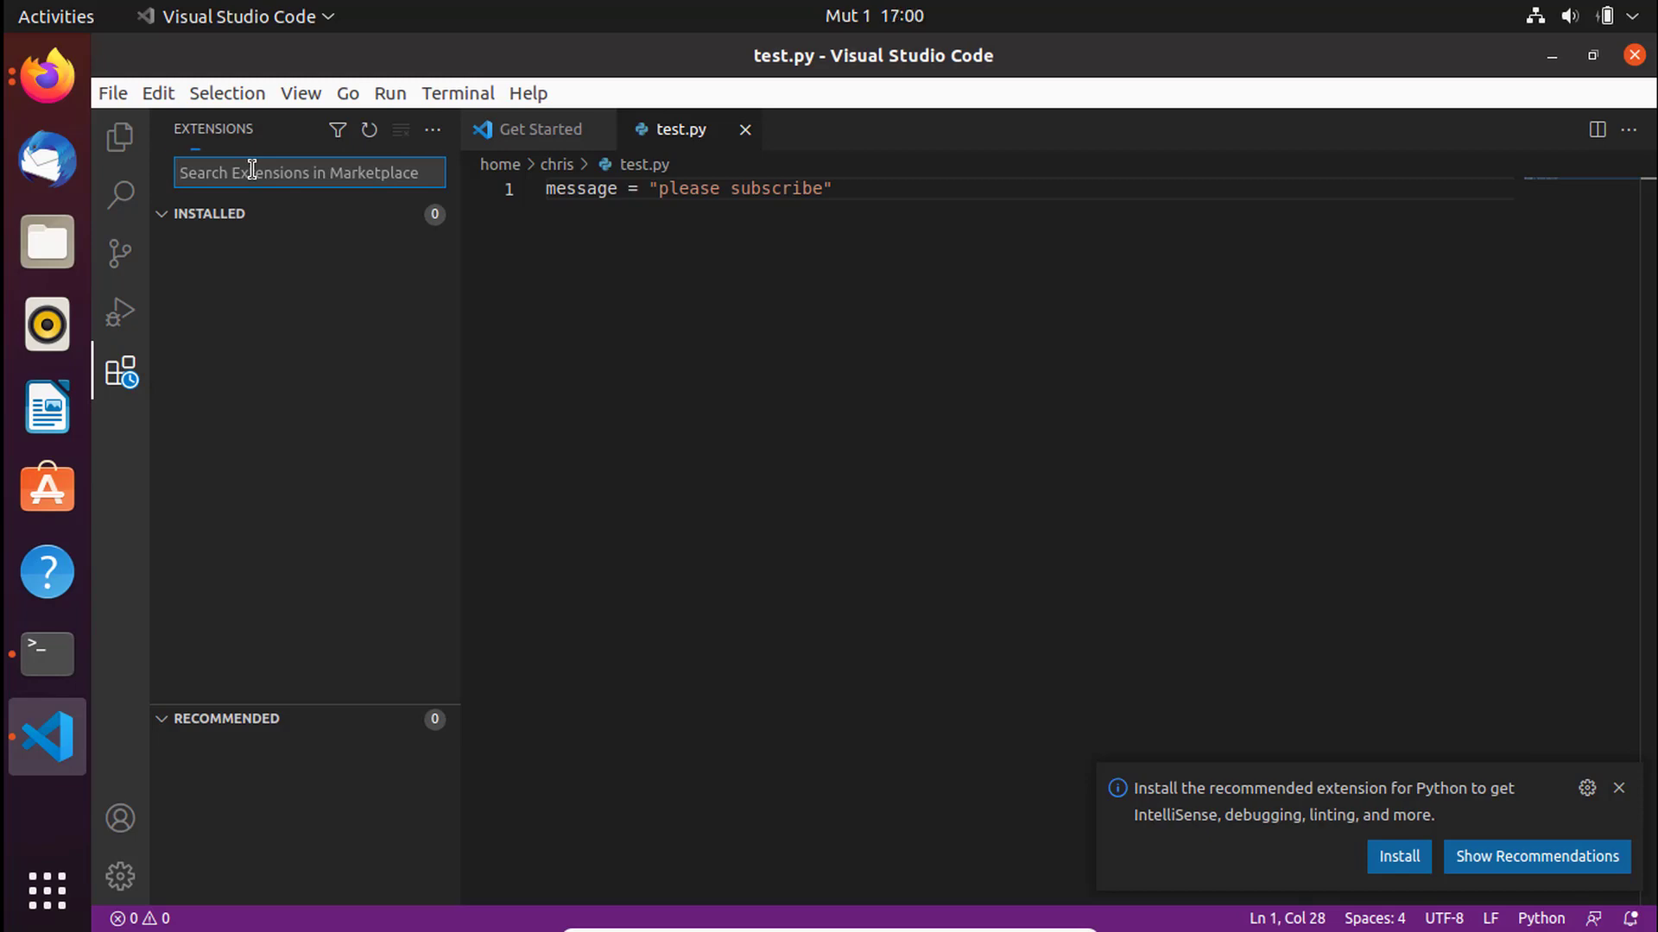
{"action": "type", "text": "pd"}
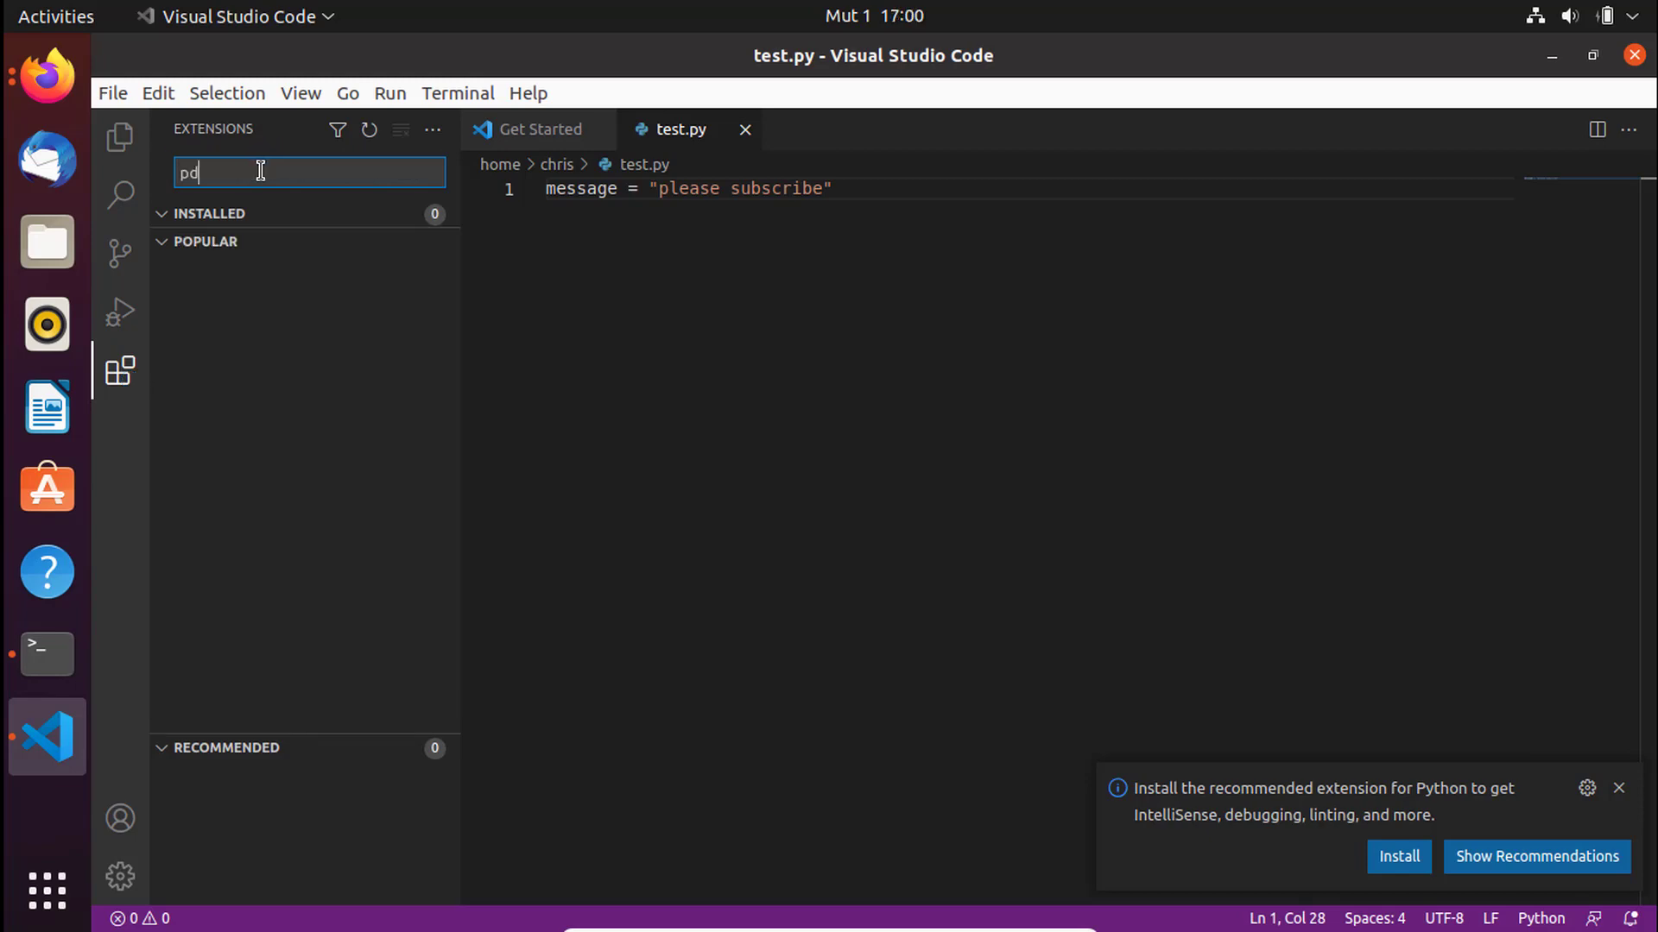
{"action": "key", "text": "BackSpace"}
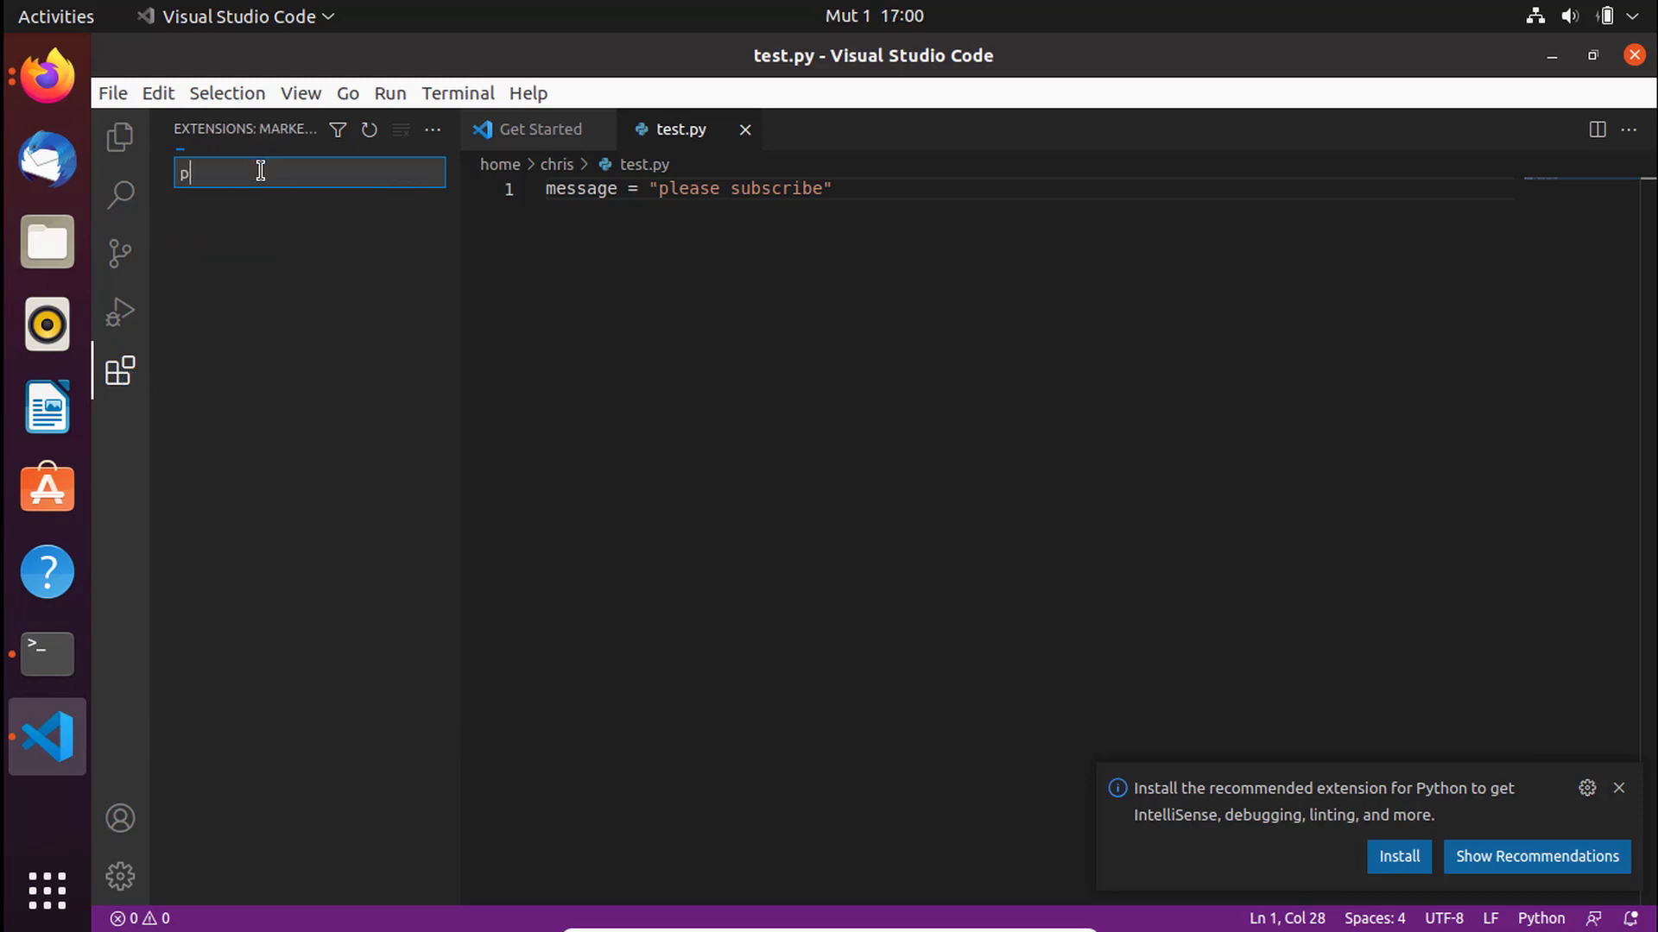
{"action": "type", "text": "rettier"}
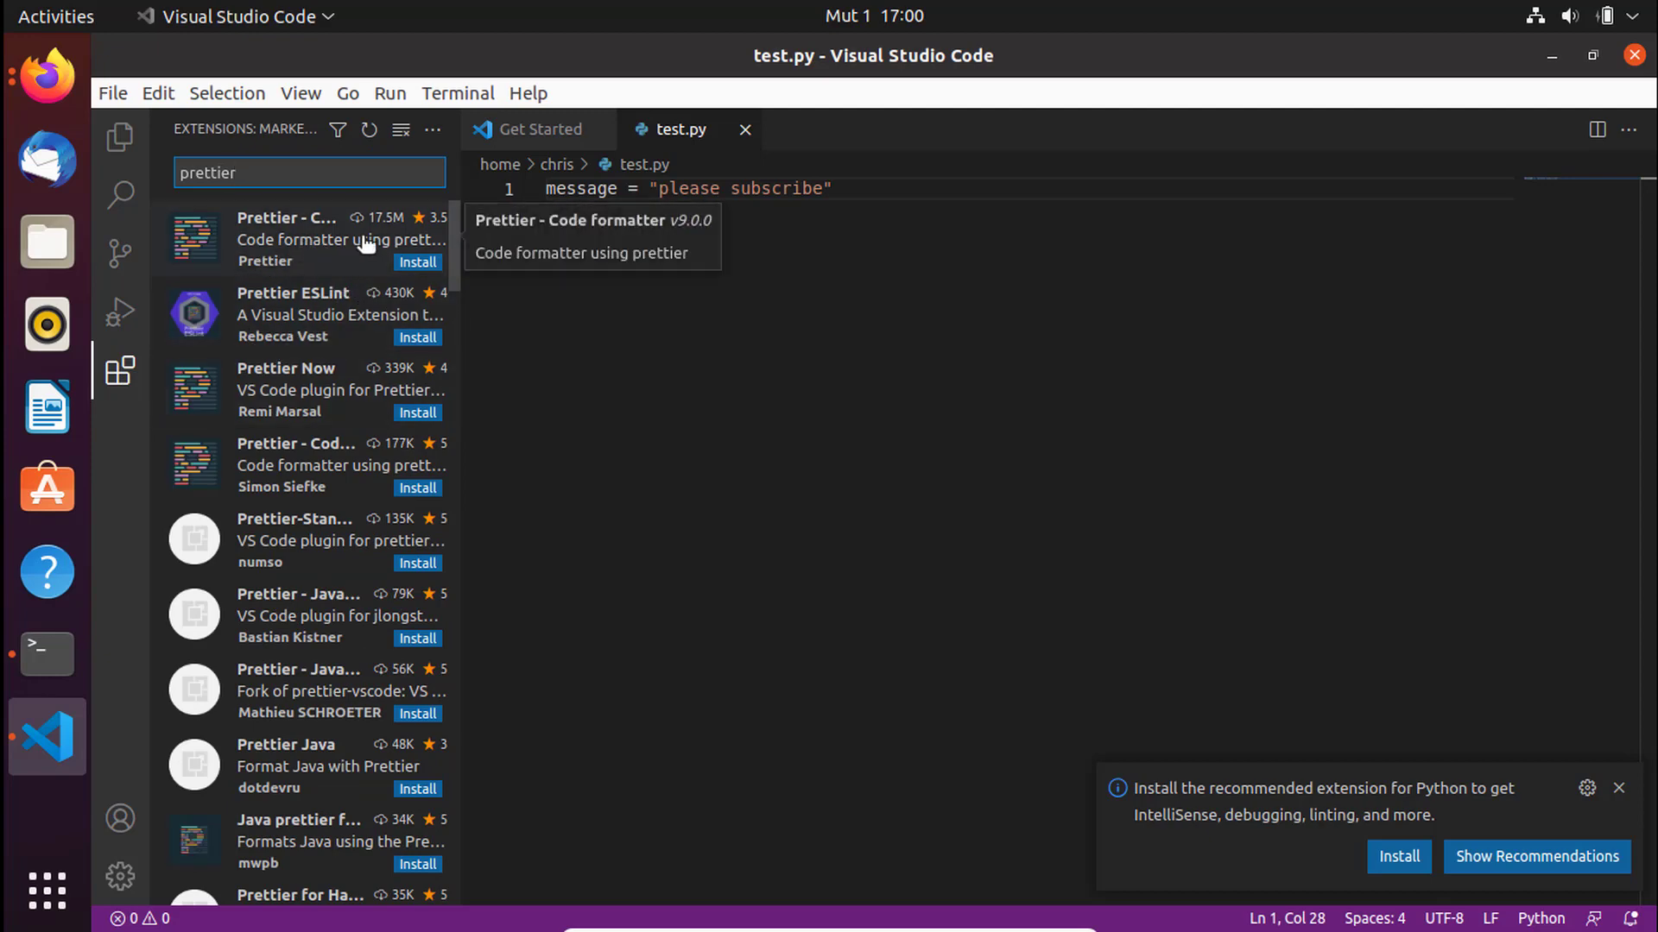
- Install the Prettier - Code formatter extension from its details page
{"action": "left_click", "coordinate": [423, 271]}
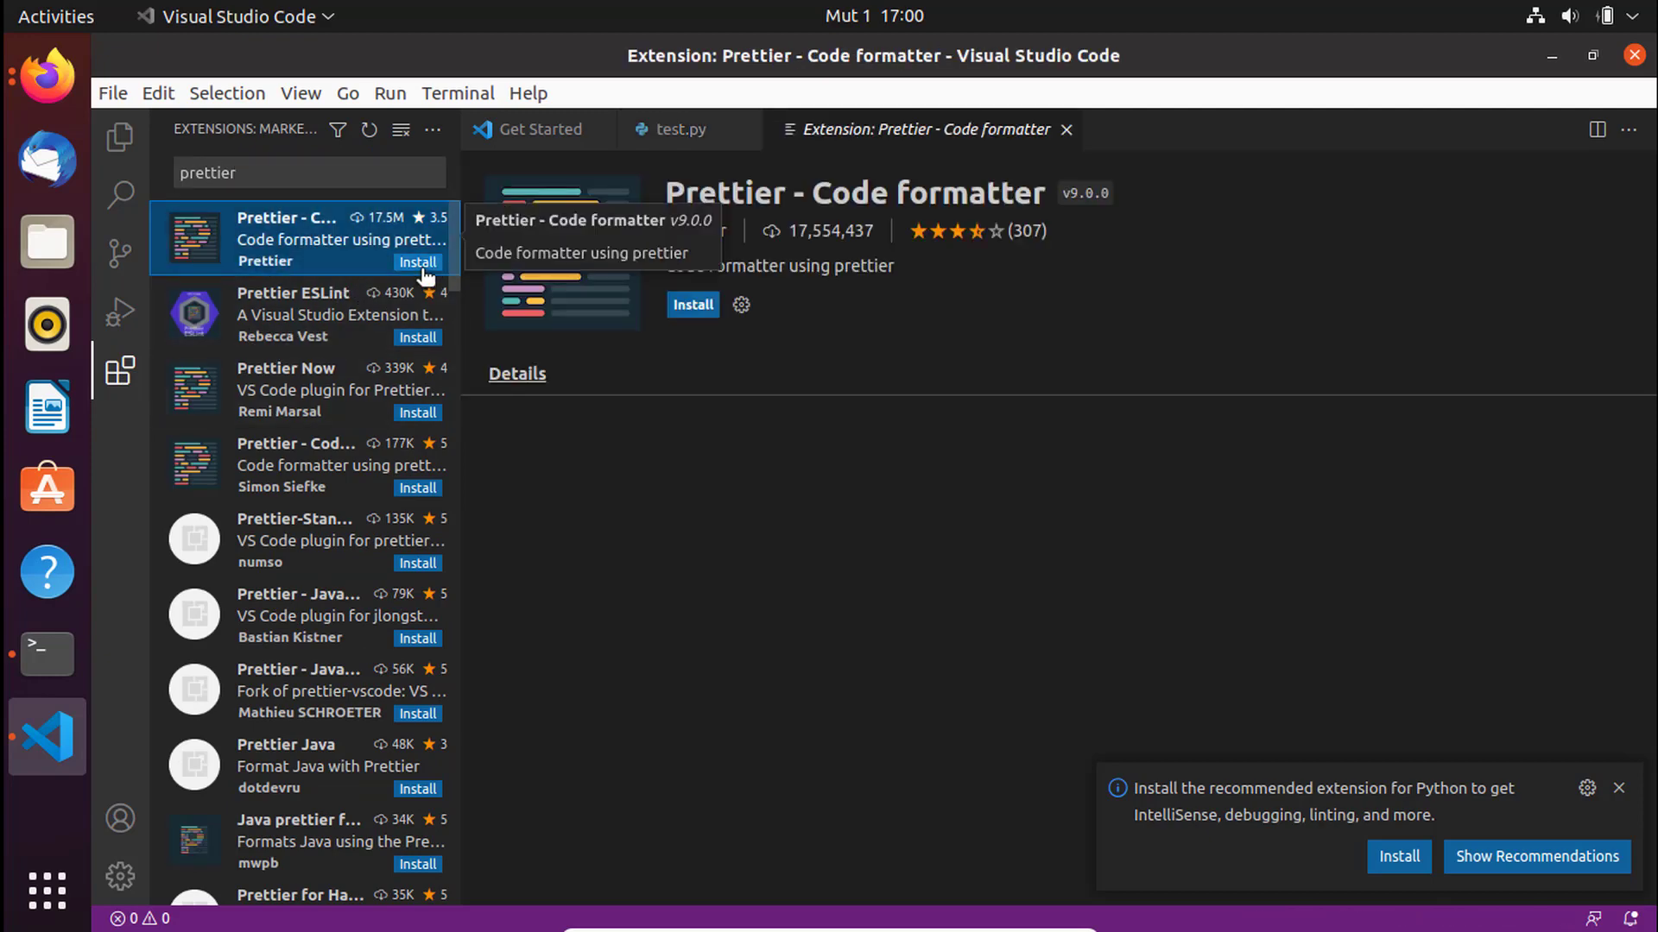
{"action": "left_click", "coordinate": [423, 270]}
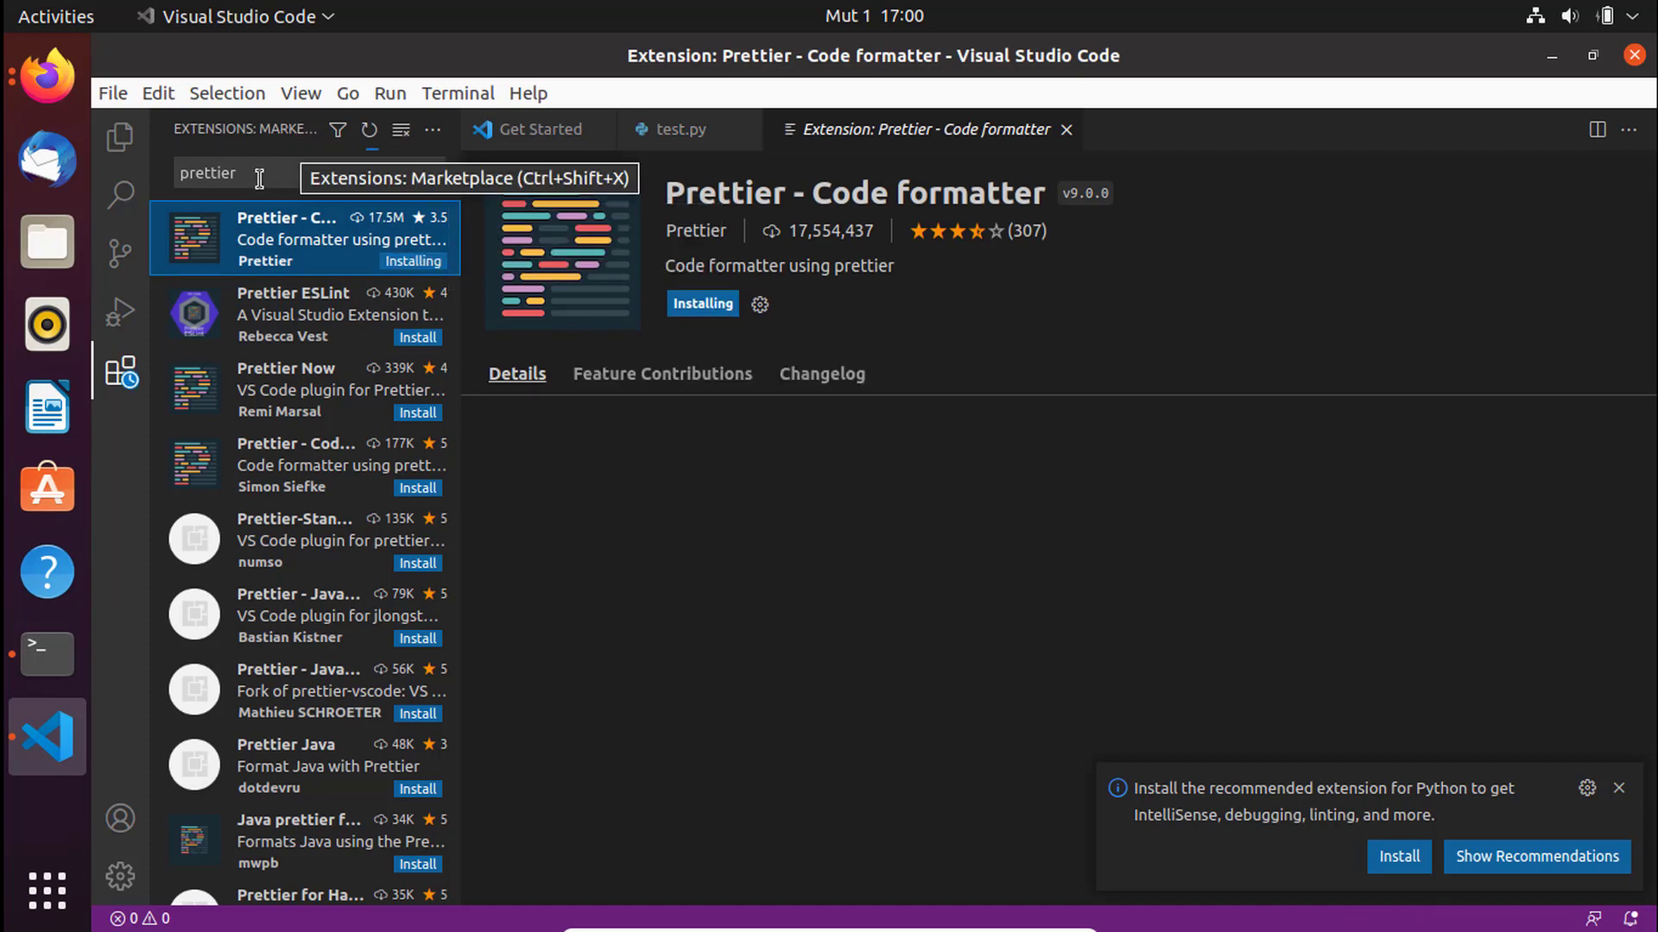
{"action": "left_click", "coordinate": [178, 176]}
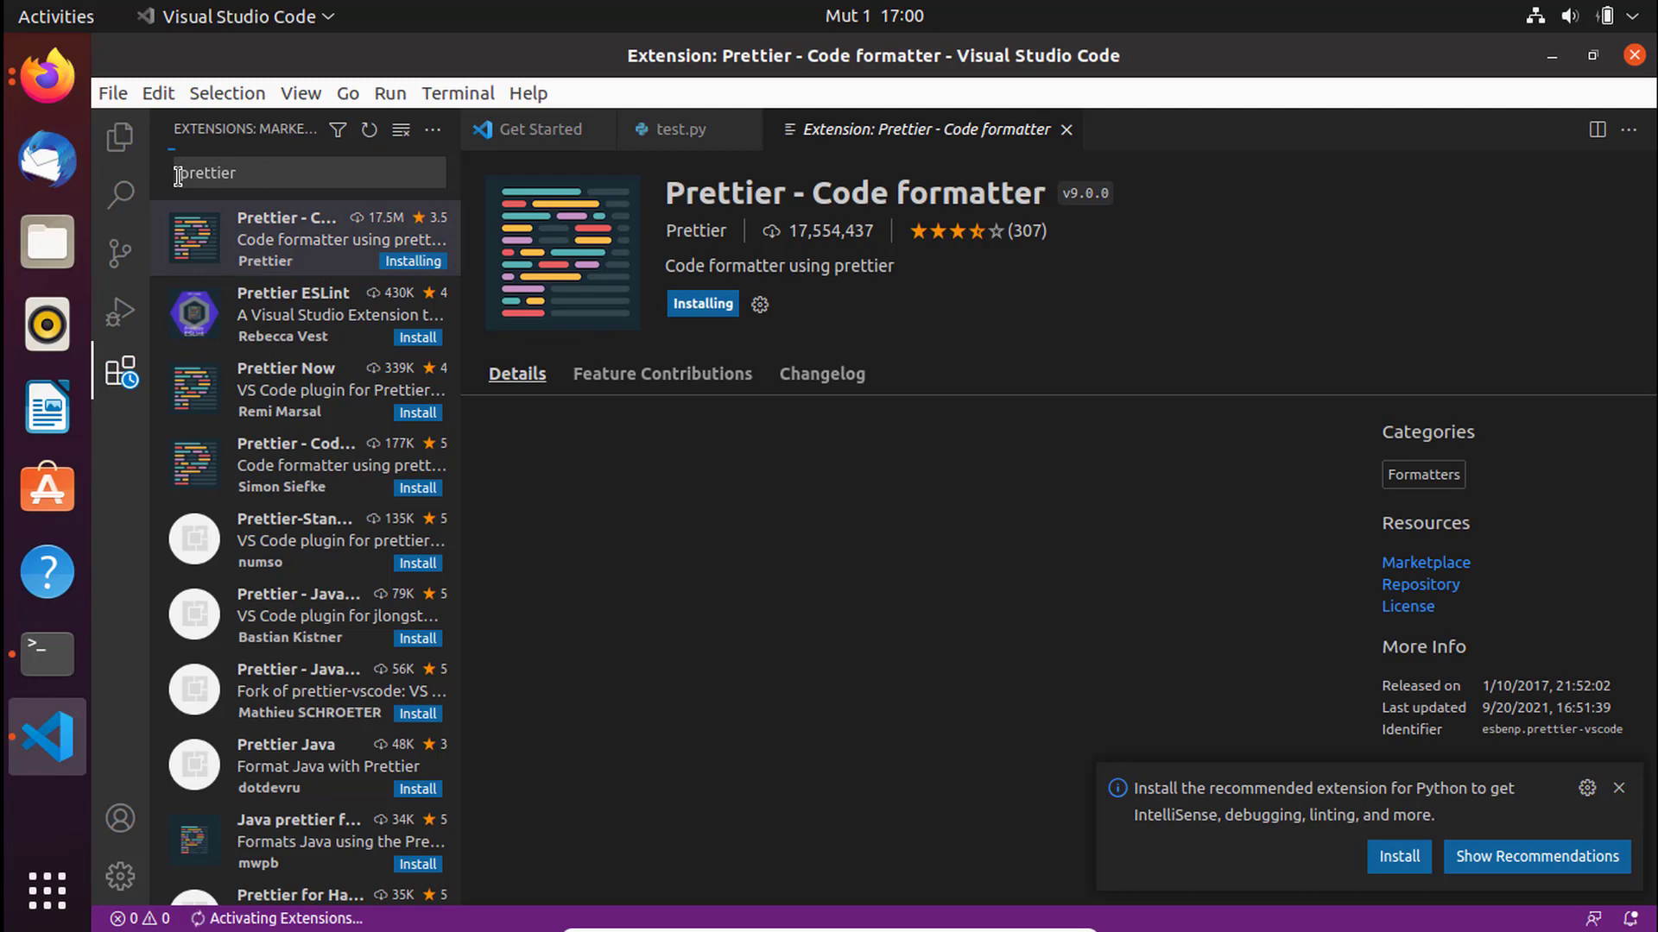
{"action": "double_click", "coordinate": [178, 177]}
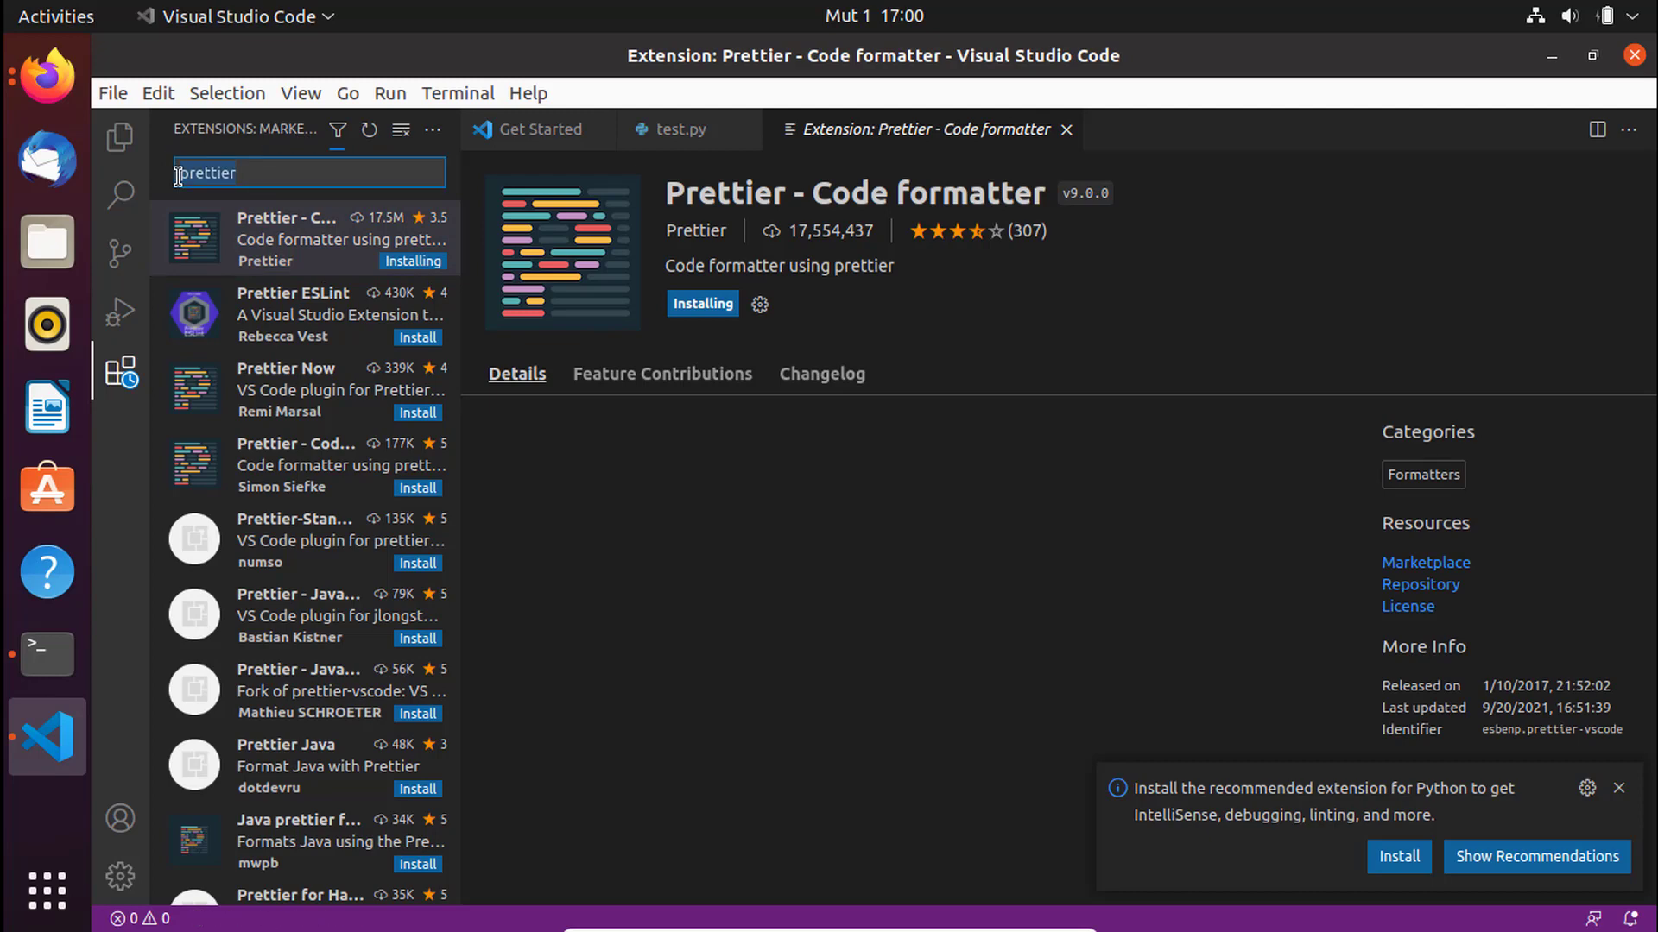
- Replace the extension search with 'monokai' to find a Monokai theme
{"action": "type", "text": "mokai"}
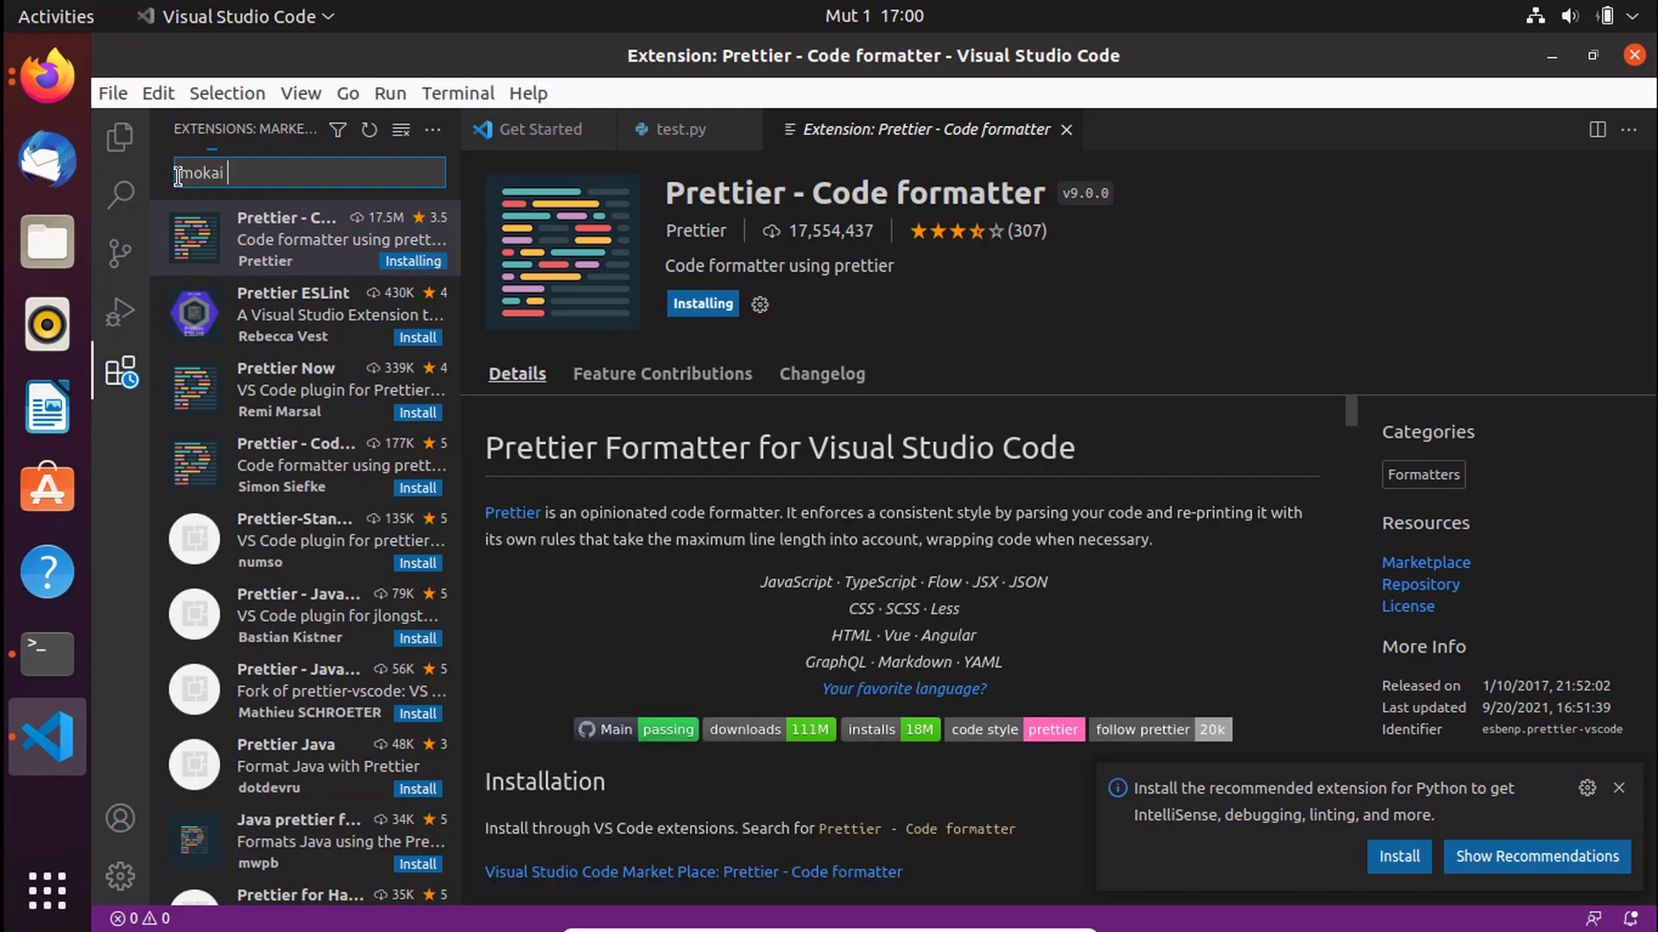
{"action": "type", "text": " pro"}
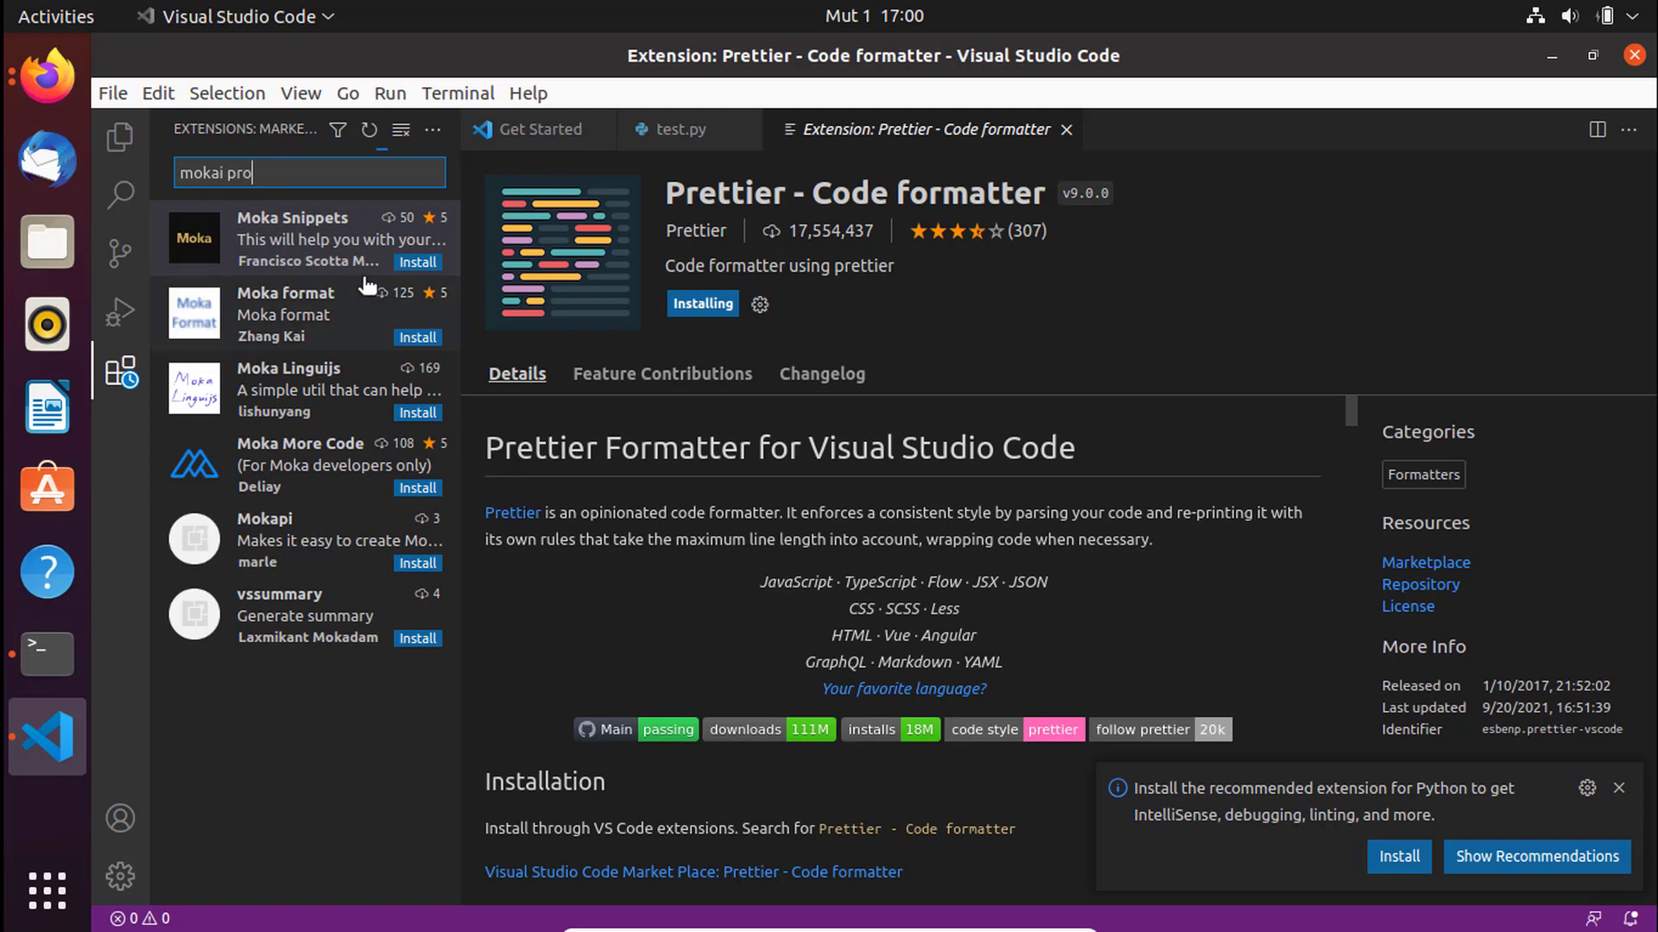
{"action": "key", "text": "ctrl+a"}
{"action": "type", "text": "m"}
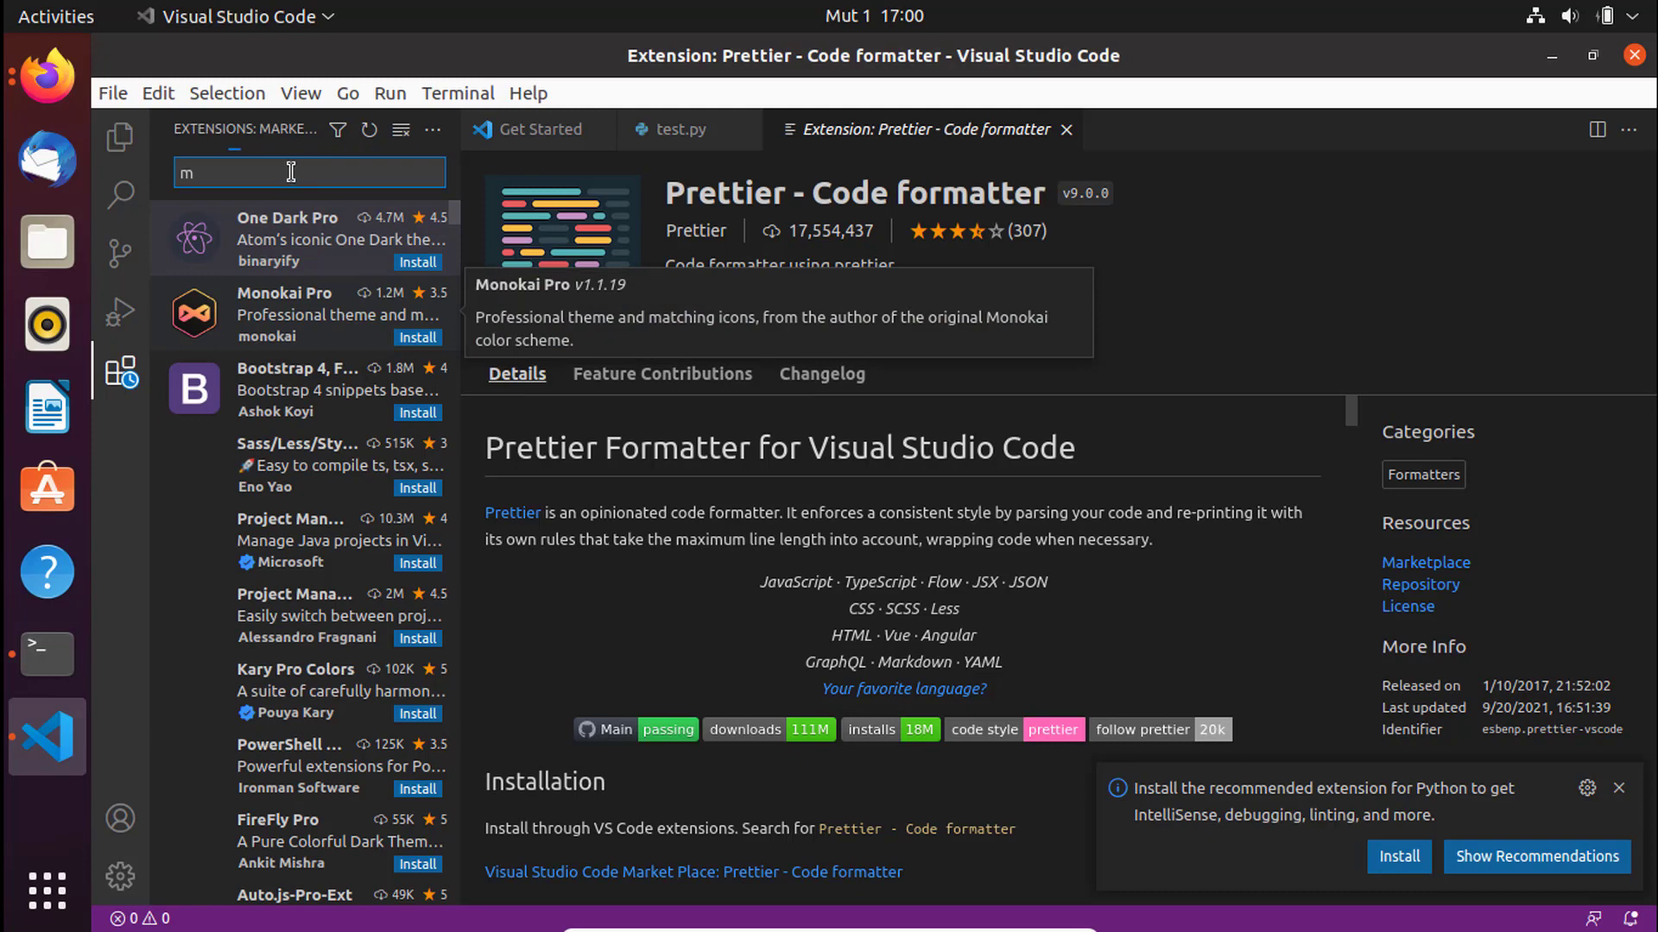
{"action": "type", "text": "in"}
{"action": "type", "text": "ono"}
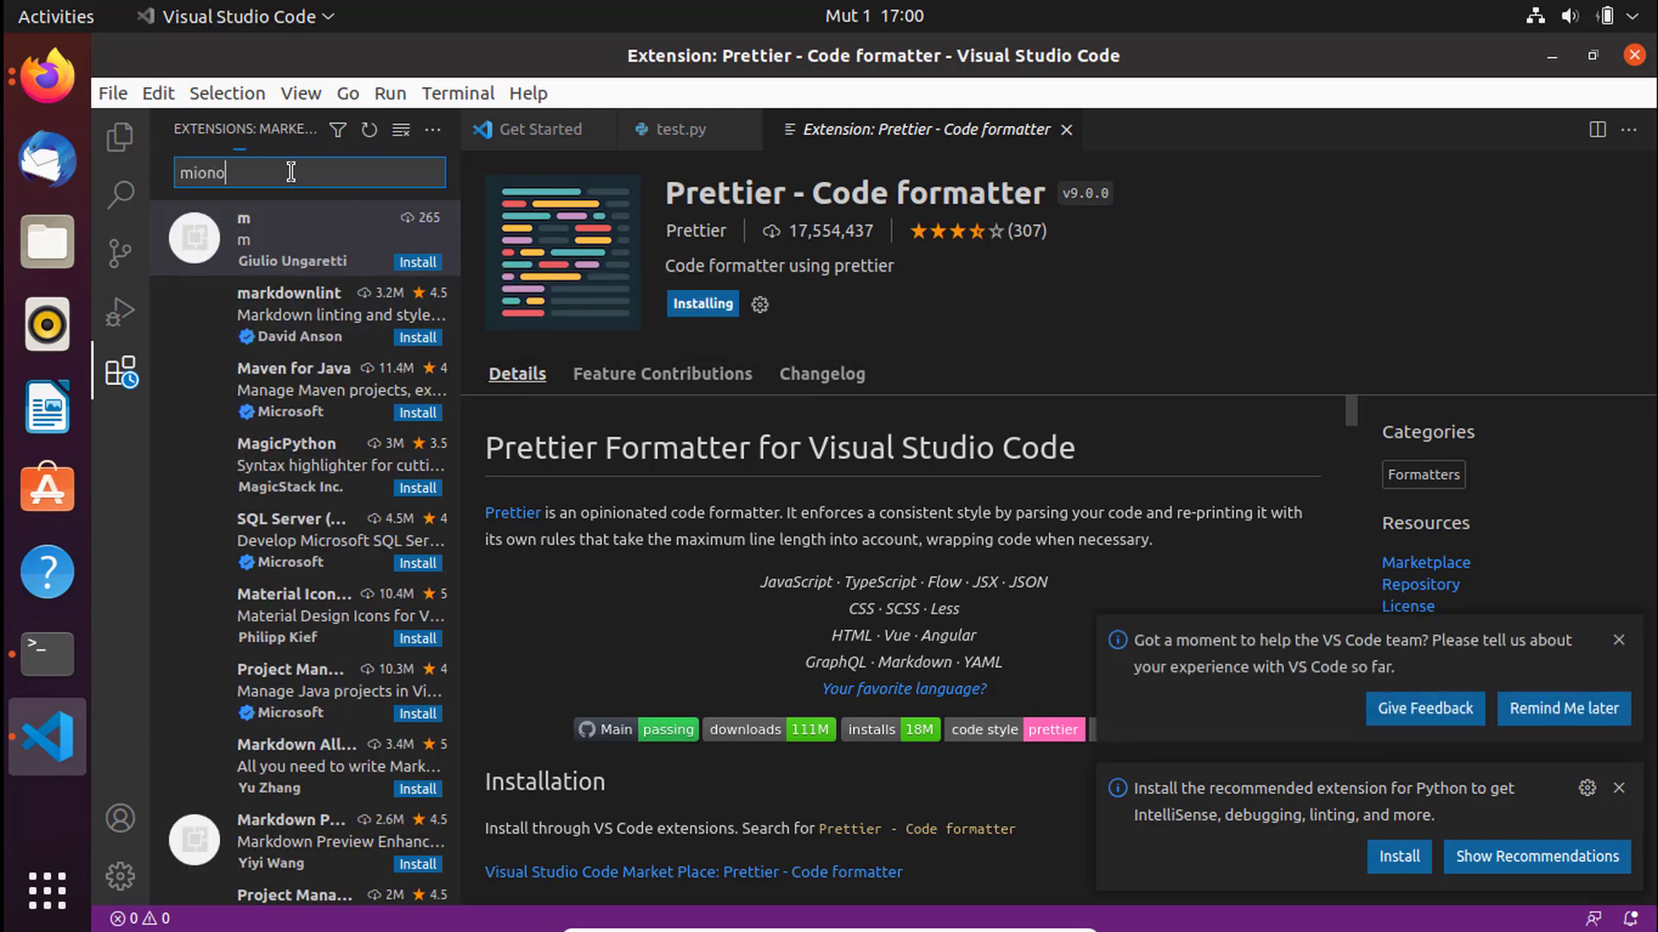
{"action": "key", "text": "ctrl+a"}
{"action": "key", "text": "BackSpace"}
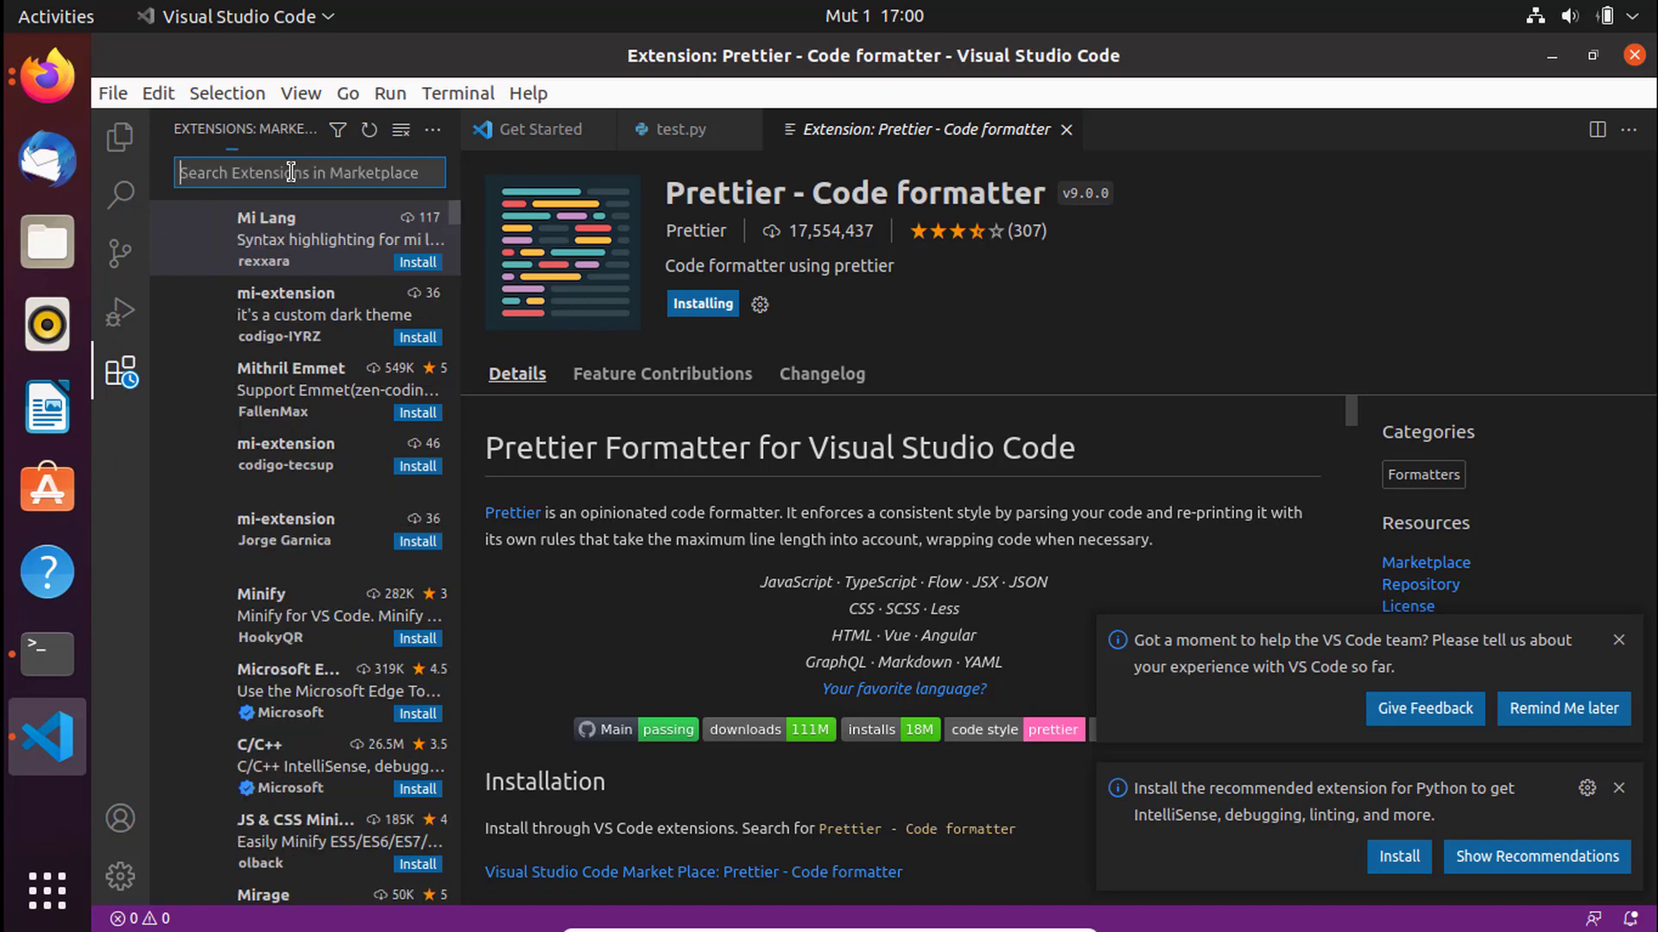
{"action": "type", "text": "monokai"}
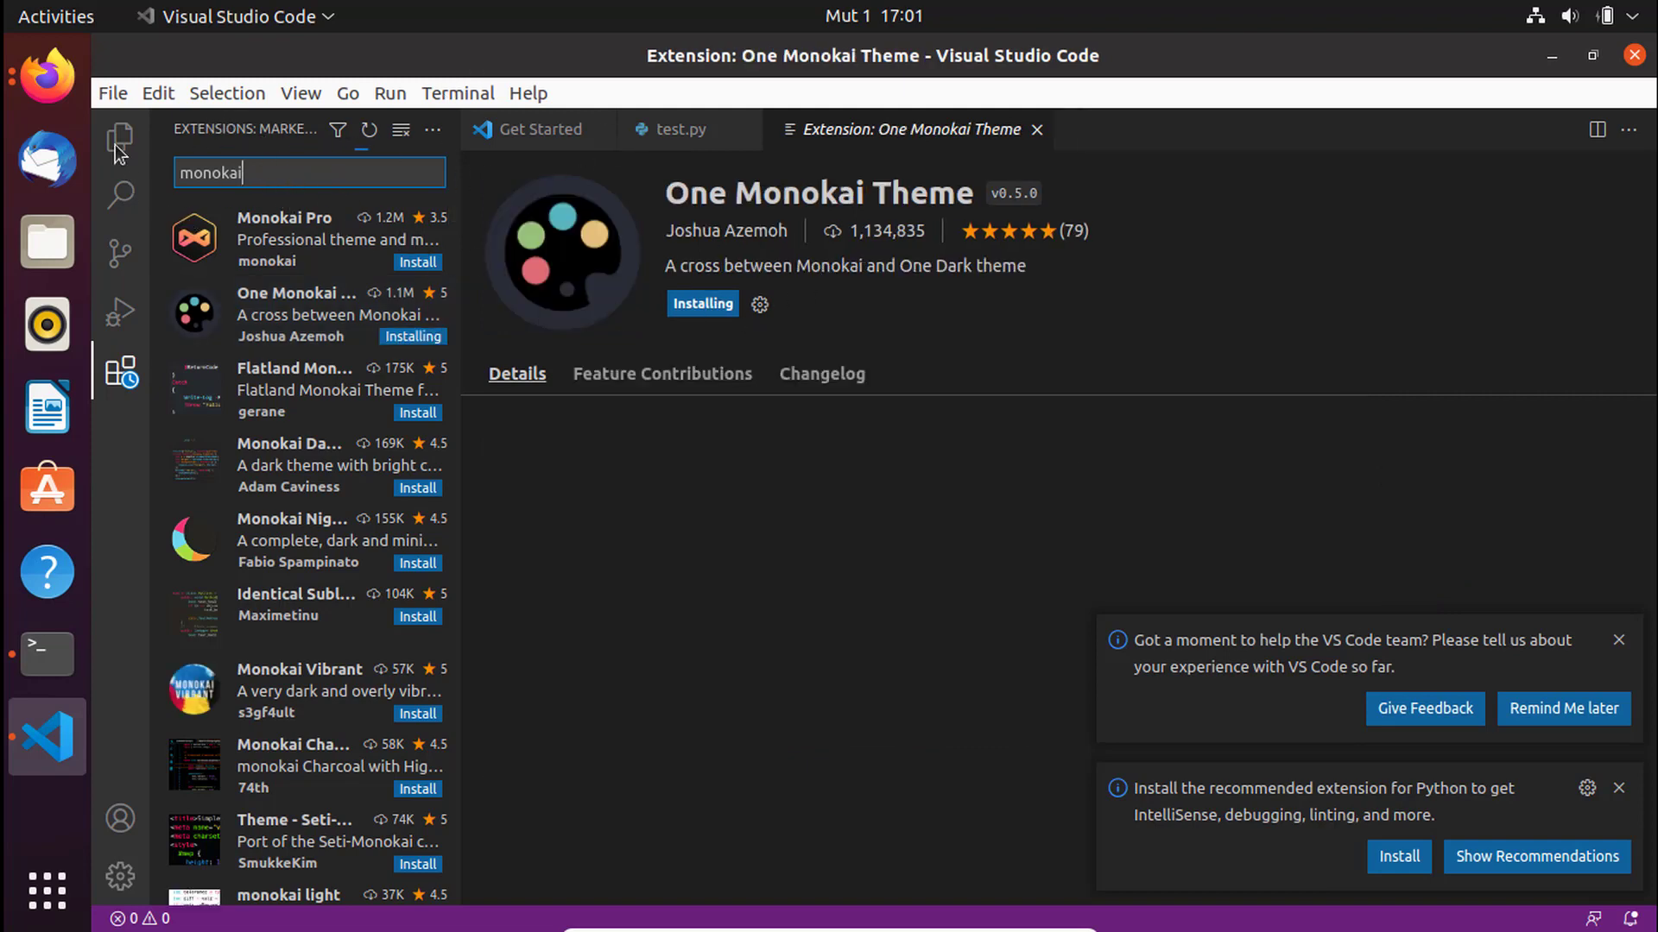
- Switch to Explorer, dismiss the feedback and Python notifications, and open the terminal
{"action": "key", "text": "ctrl+shift+e"}
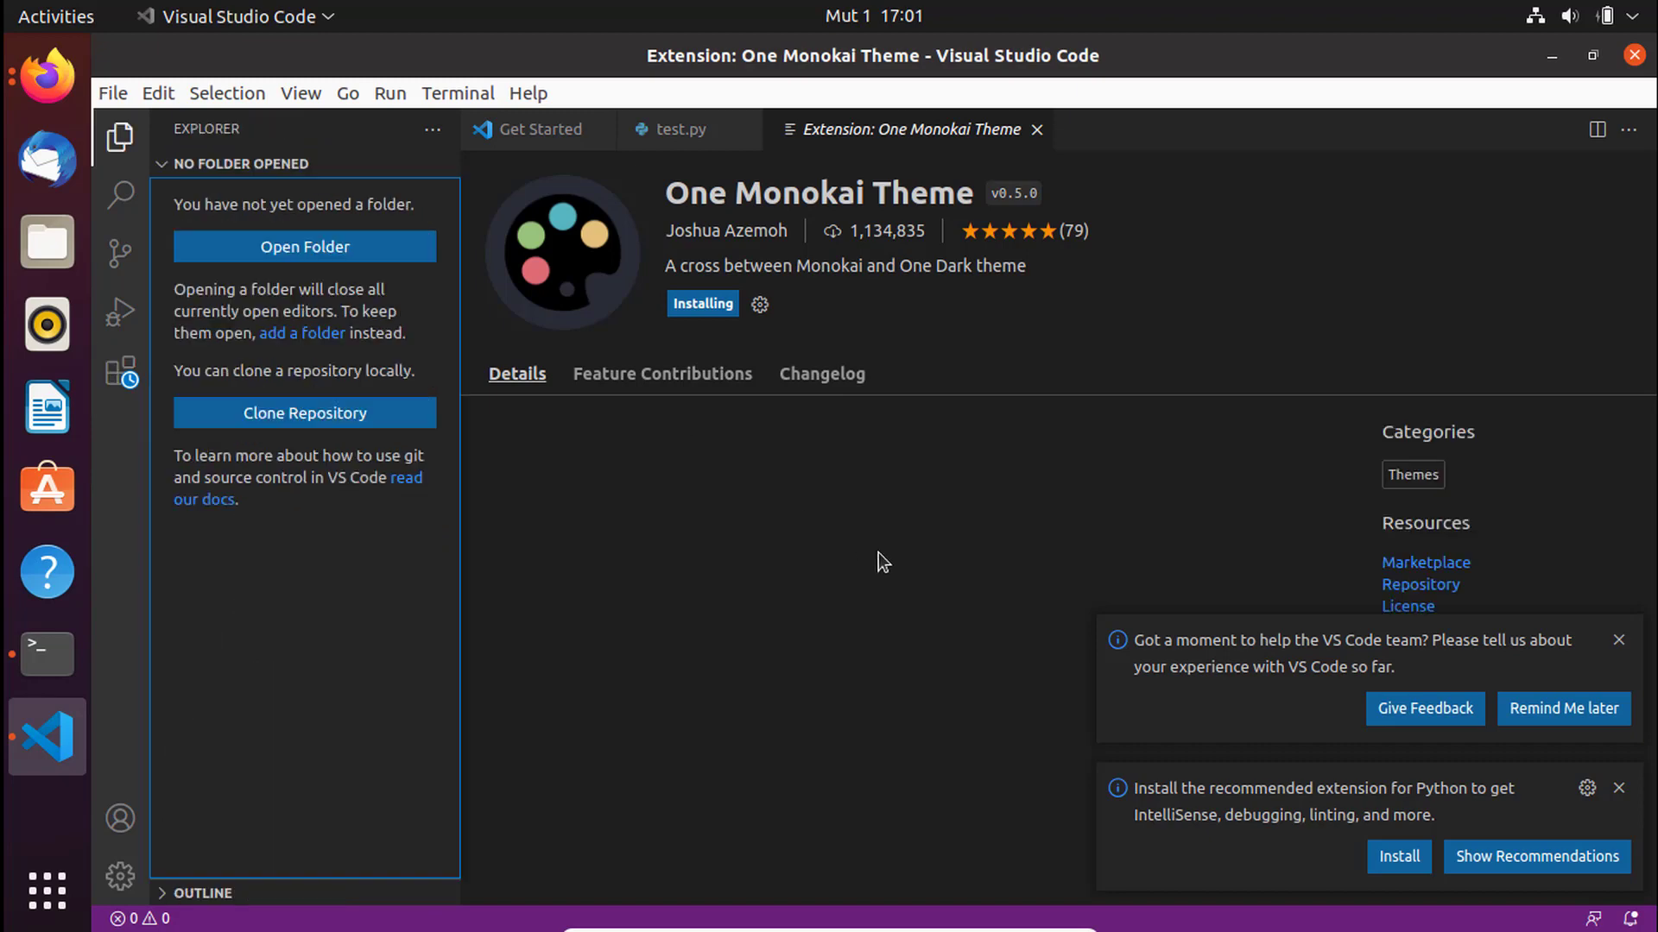
{"action": "left_click", "coordinate": [1619, 641]}
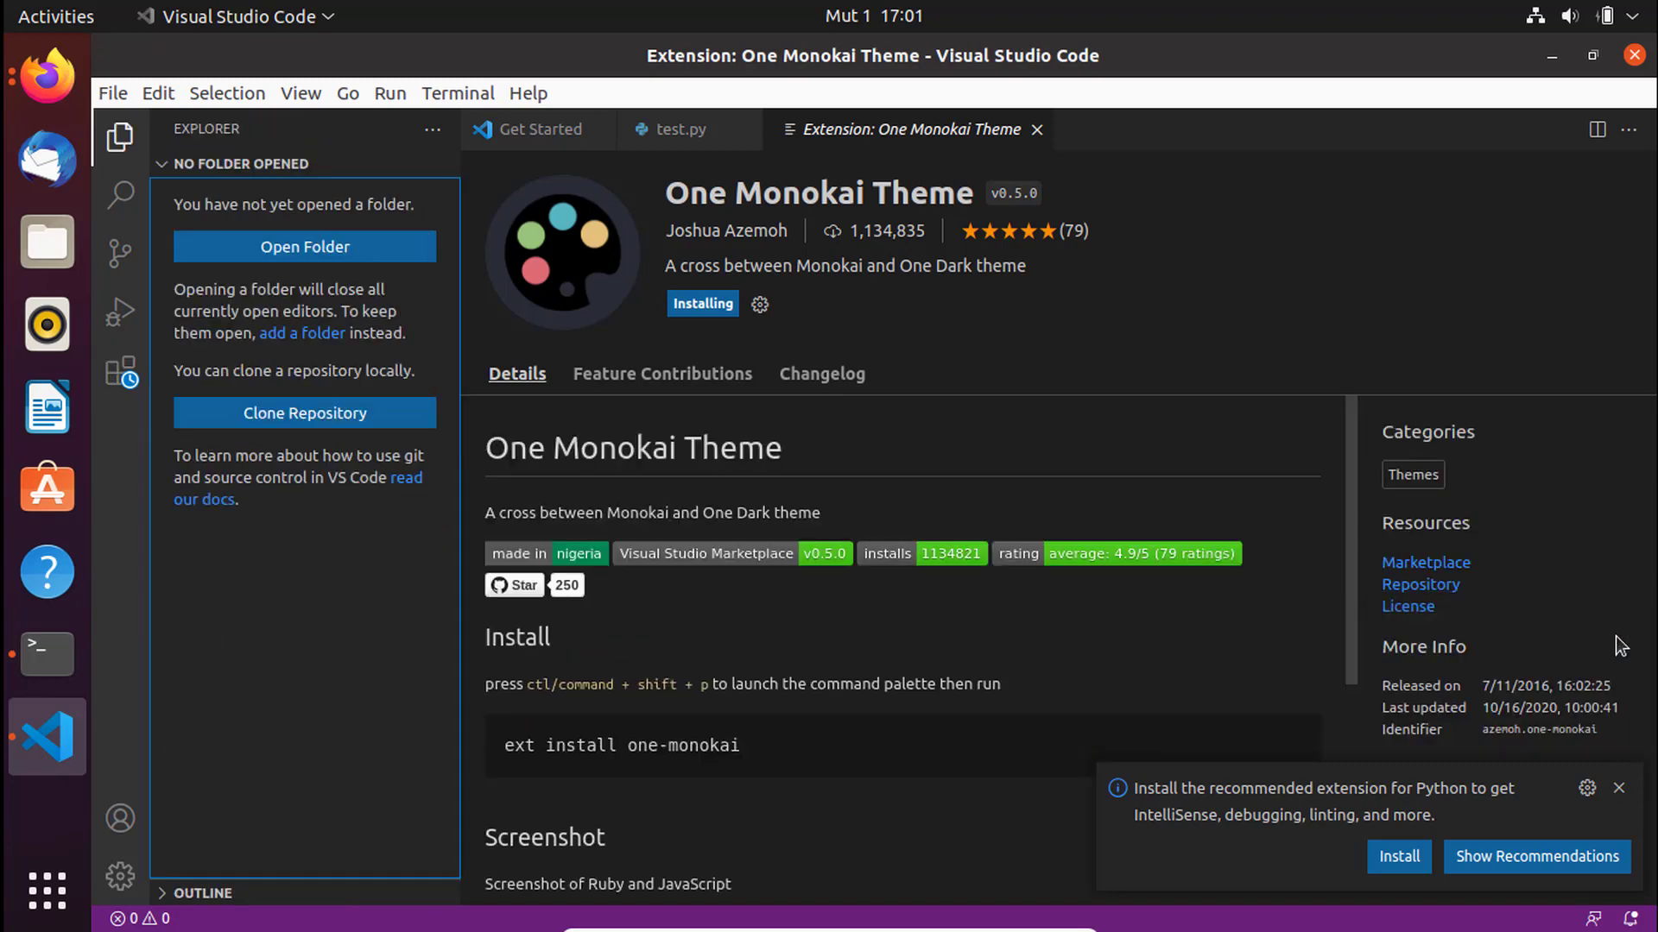
{"action": "left_click", "coordinate": [1616, 788]}
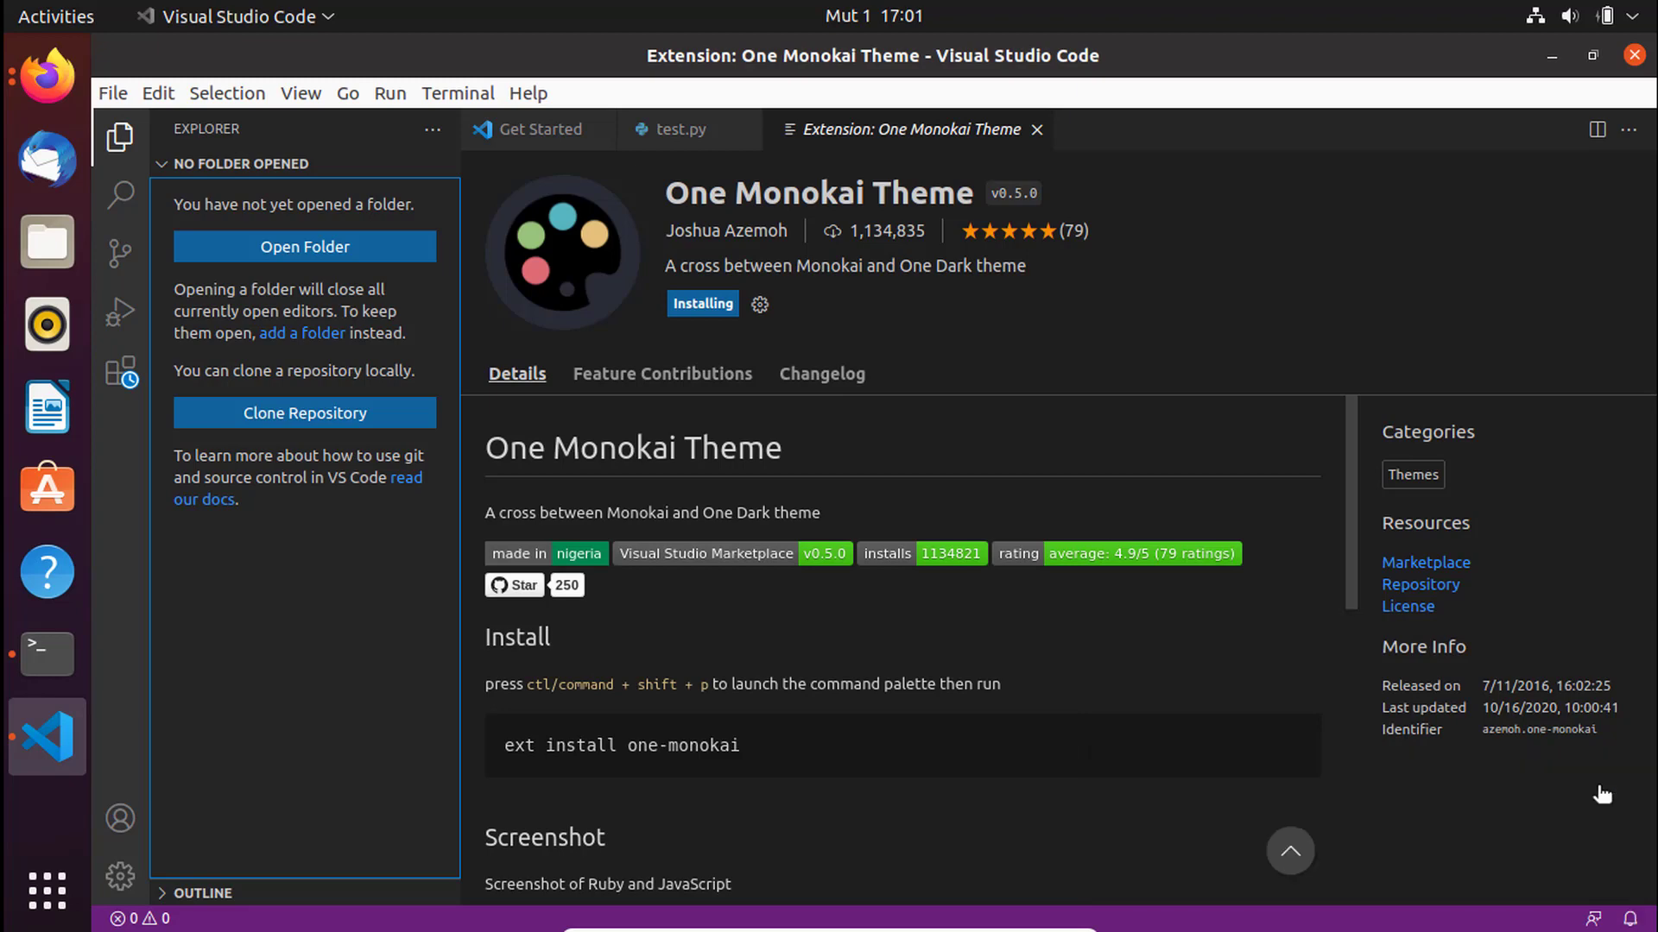
{"action": "key", "text": "ctrl+grave"}
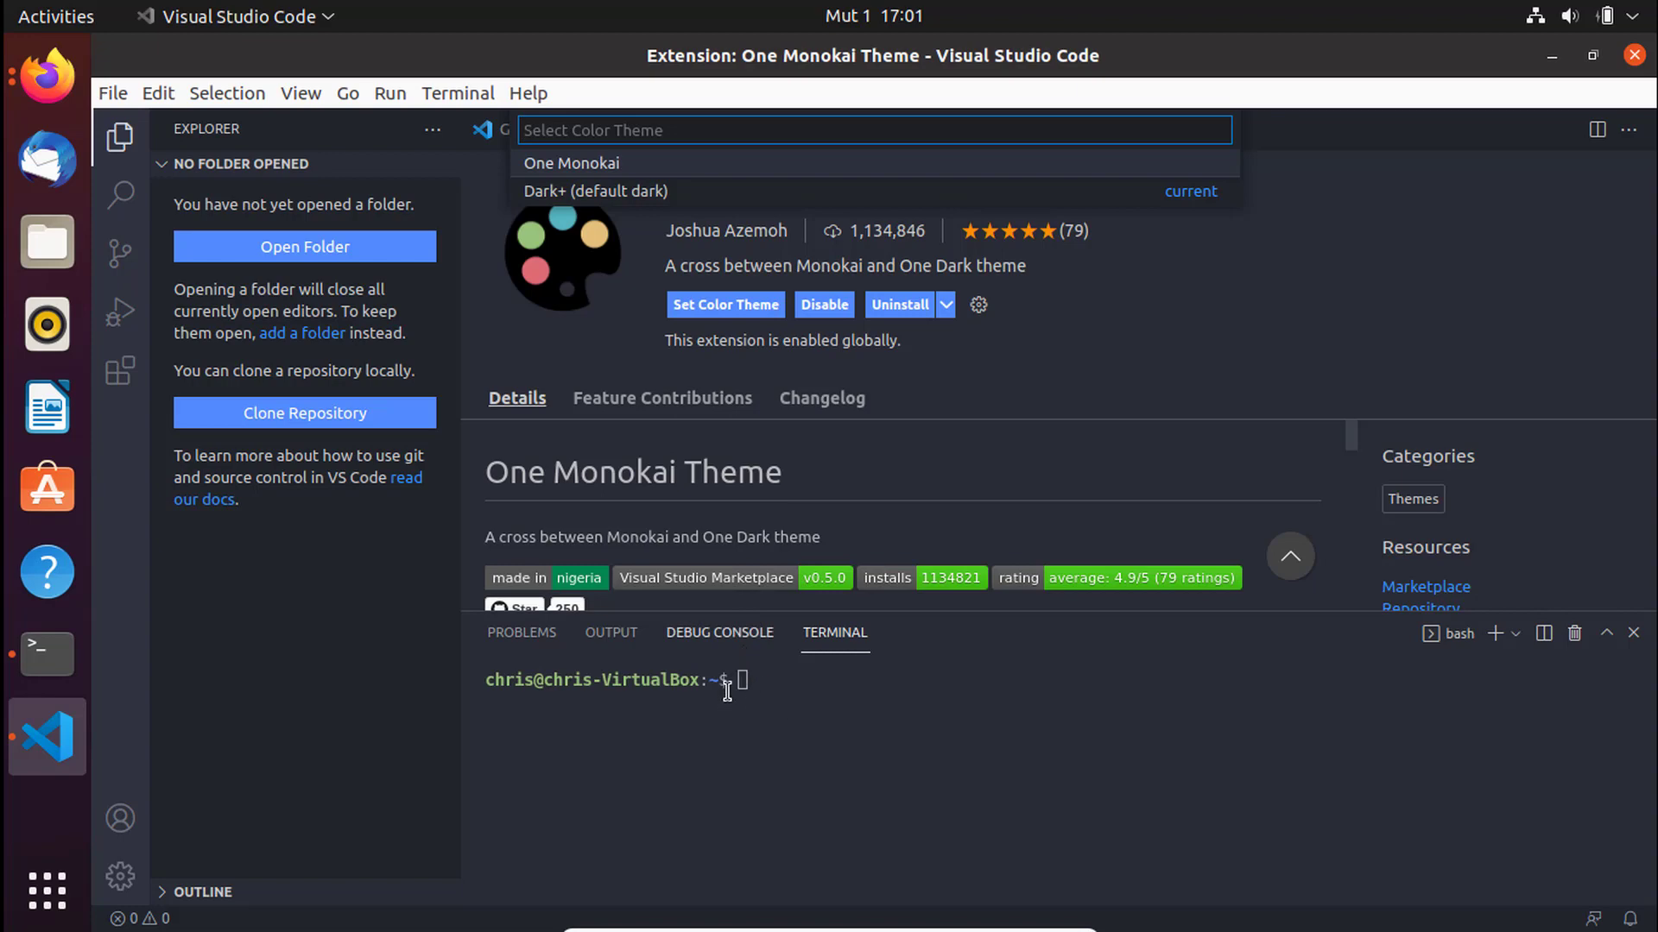
- Run git in the integrated terminal to show its help listing
{"action": "left_click", "coordinate": [771, 692]}
{"action": "type", "text": "i"}
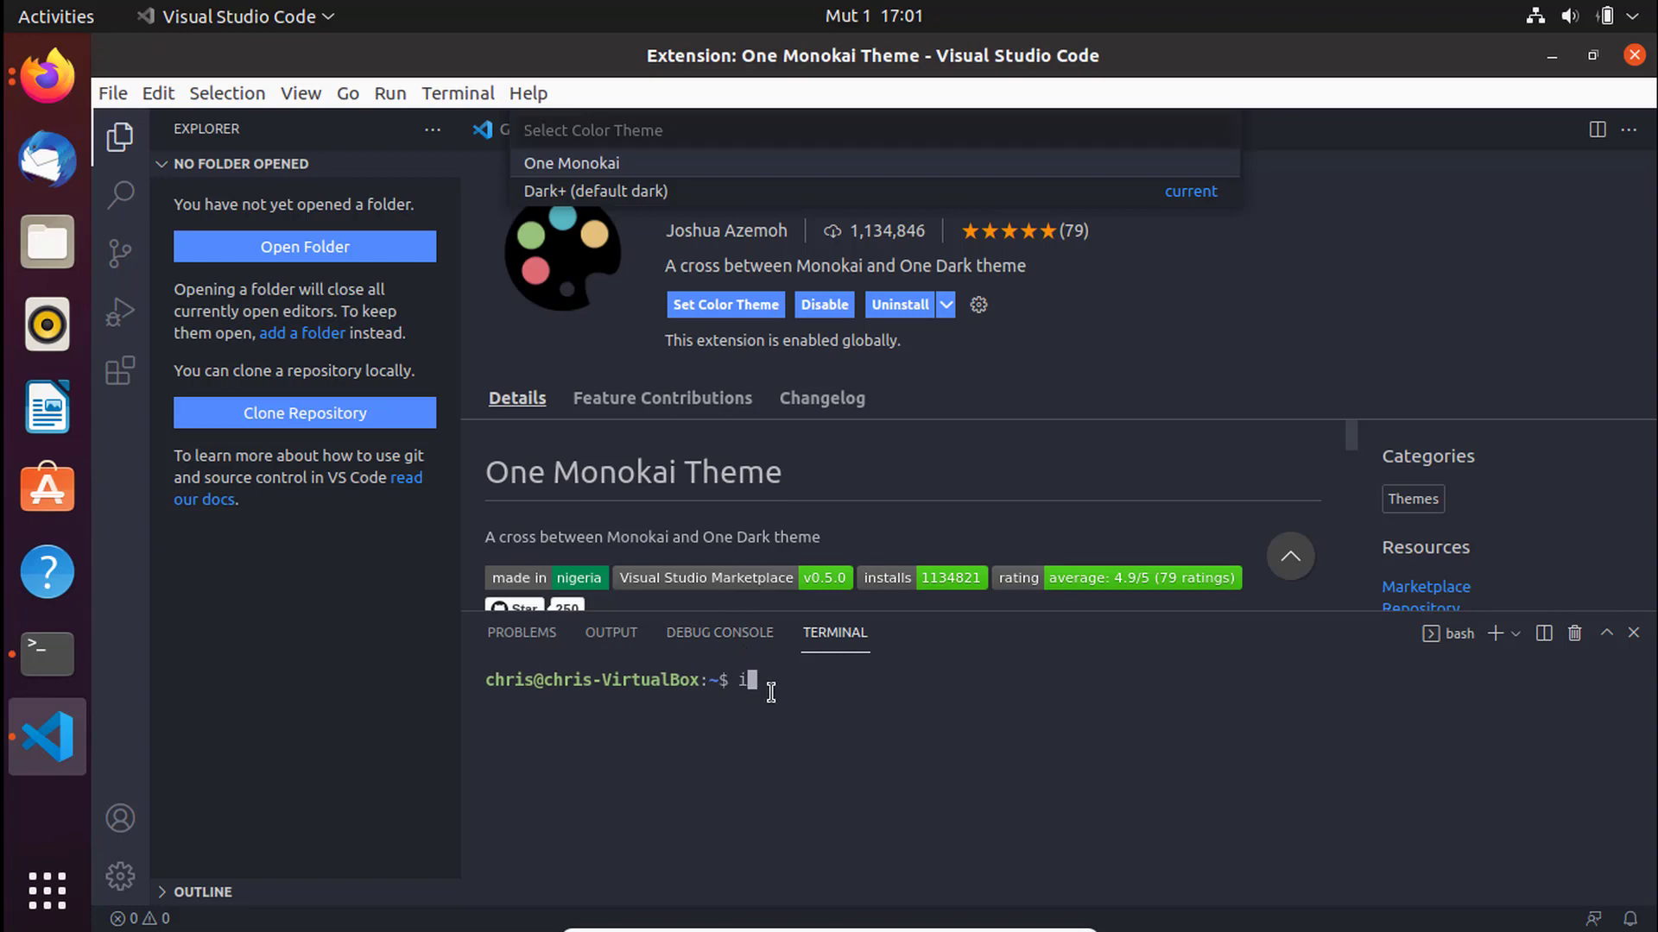
{"action": "key", "text": "BackSpace"}
{"action": "type", "text": "git"}
{"action": "key", "text": "Return"}
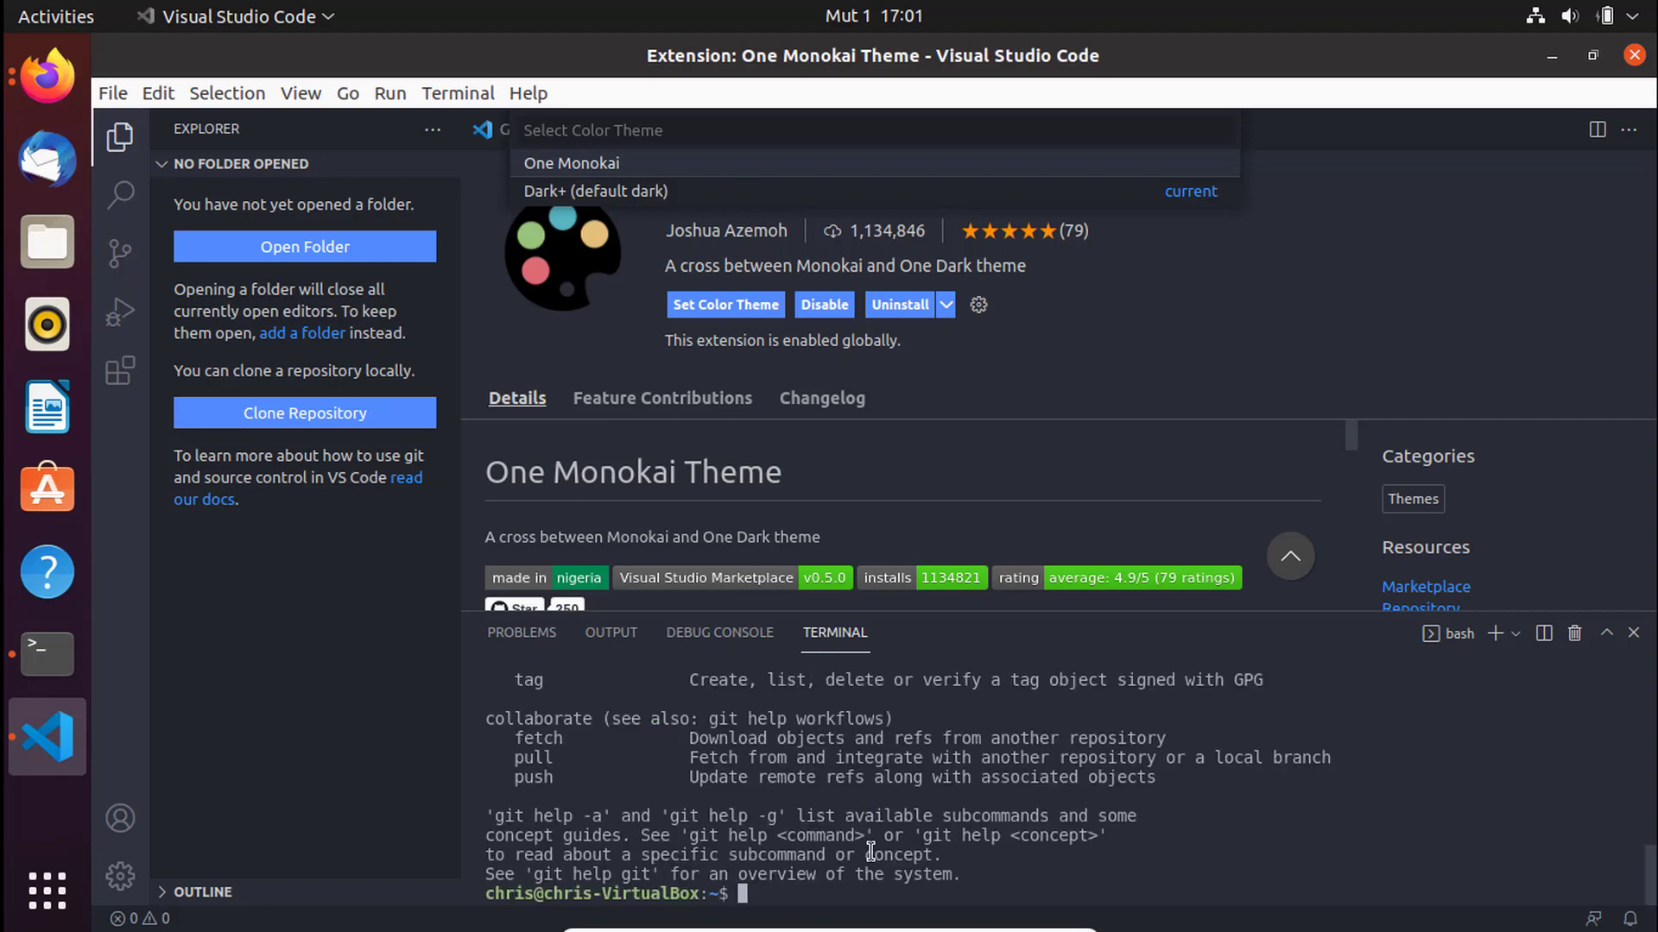
- Check git --version, which reports 2.30.2, and close the terminal panel
{"action": "type", "text": "git --version"}
{"action": "key", "text": "Return"}
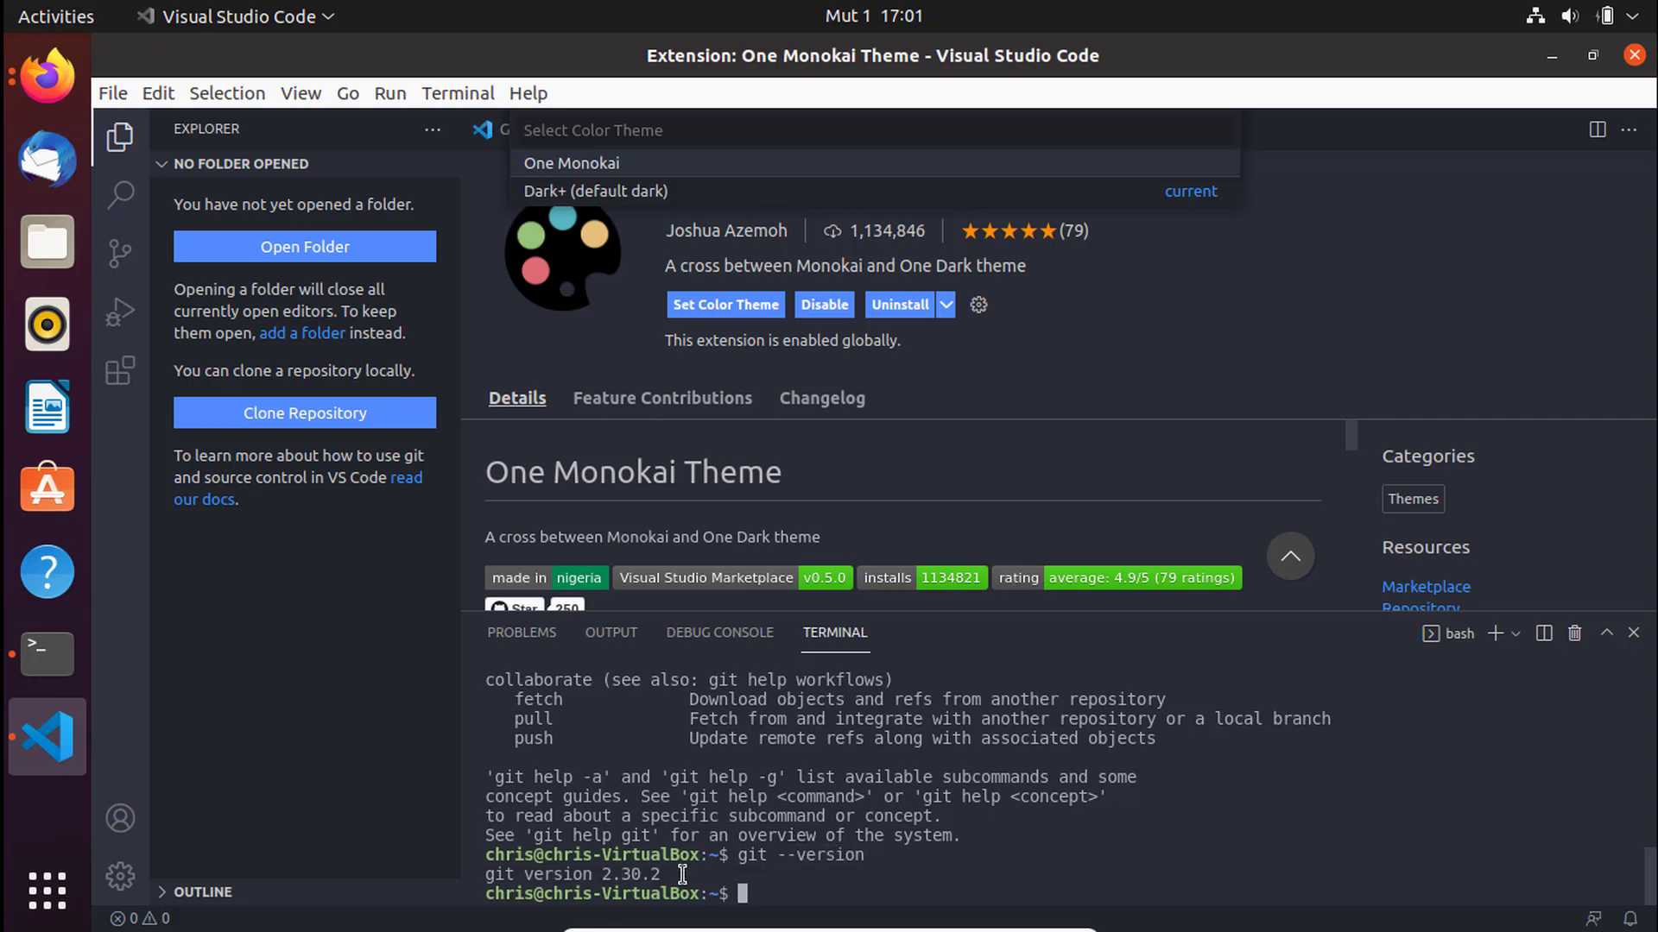
{"action": "left_click_drag", "start_coordinate": [681, 876], "coordinate": [491, 888]}
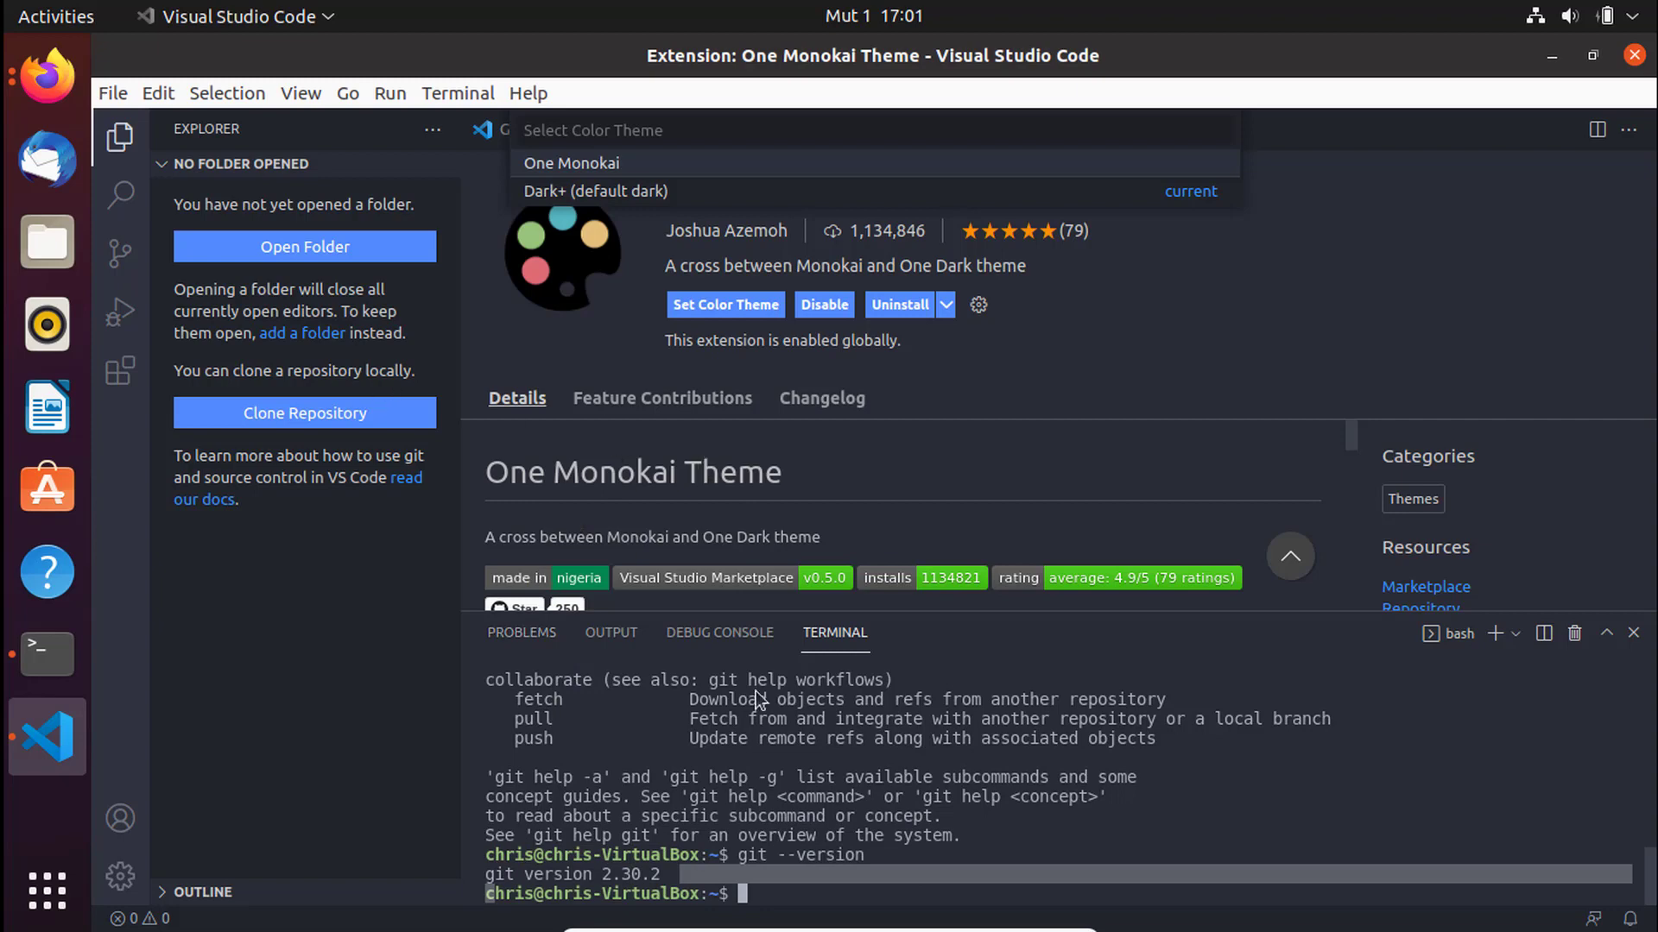
{"action": "left_click", "coordinate": [1634, 634]}
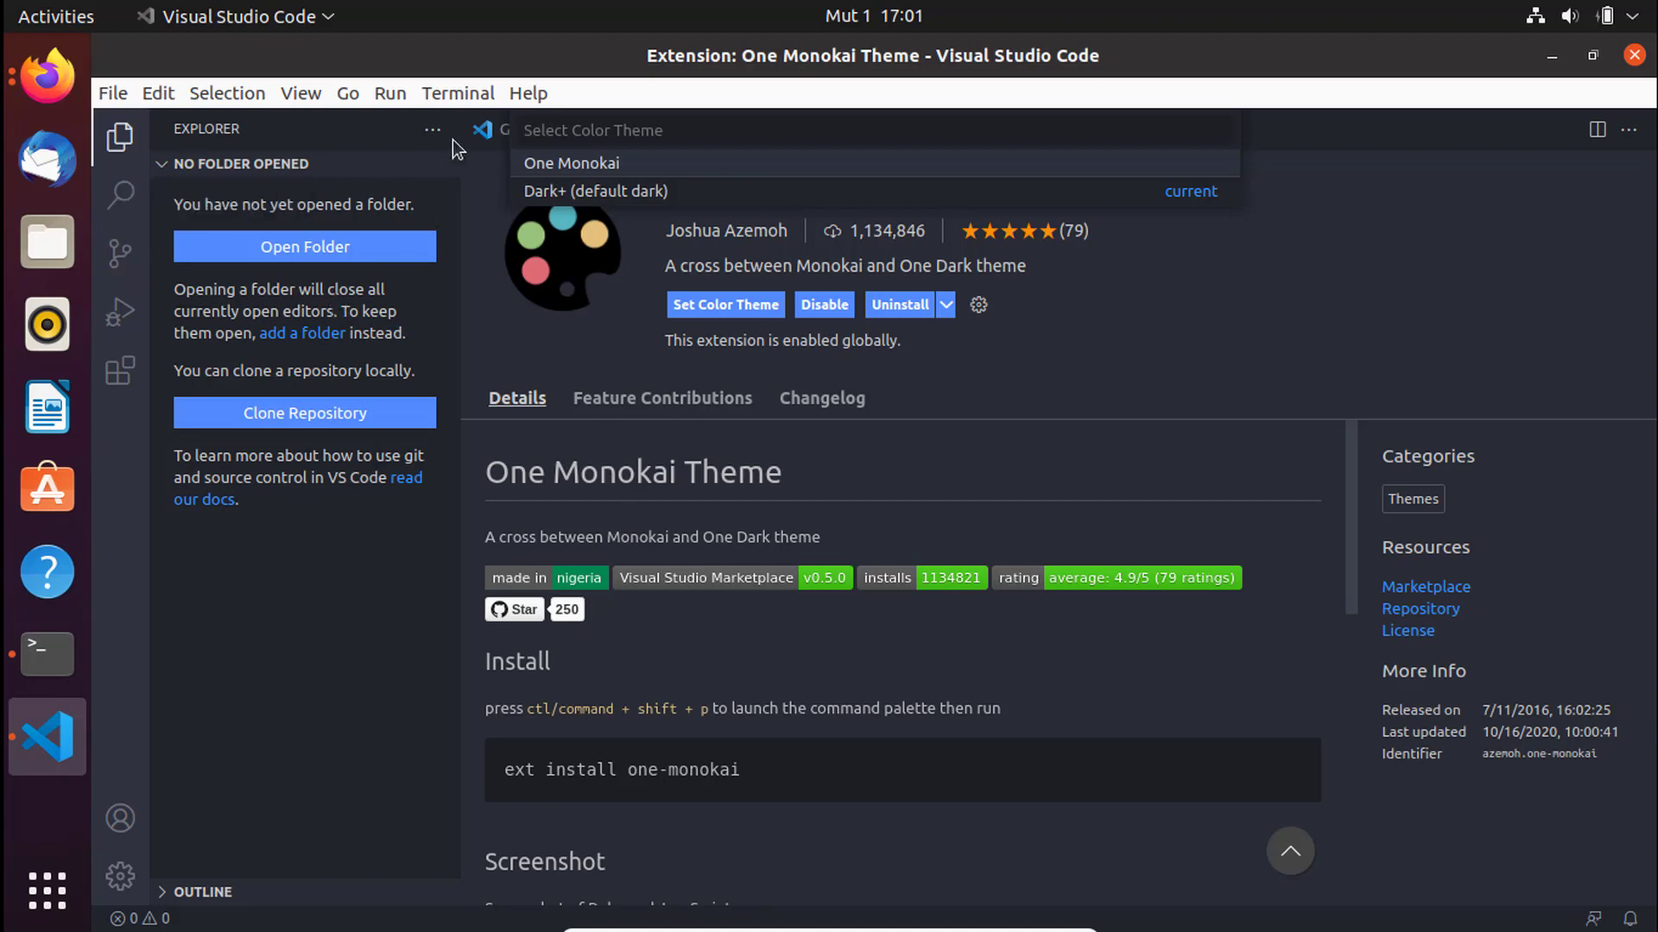
- Apply the One Monokai colour theme and return to the test.py tab
{"action": "left_click", "coordinate": [637, 191]}
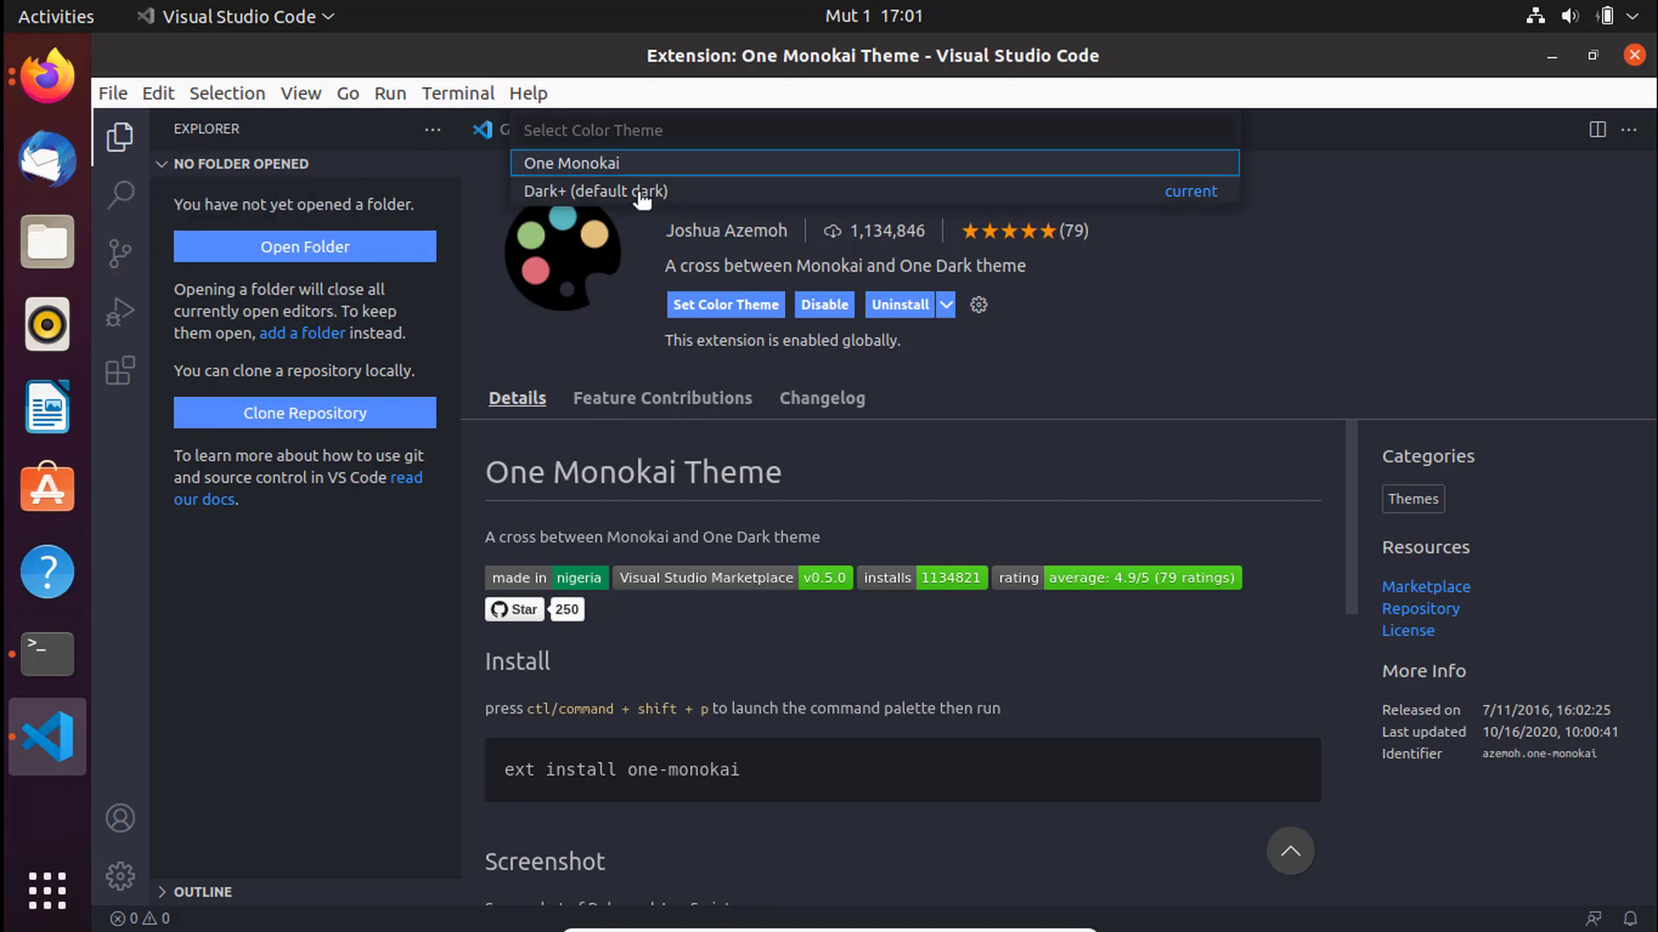
{"action": "left_click", "coordinate": [537, 169]}
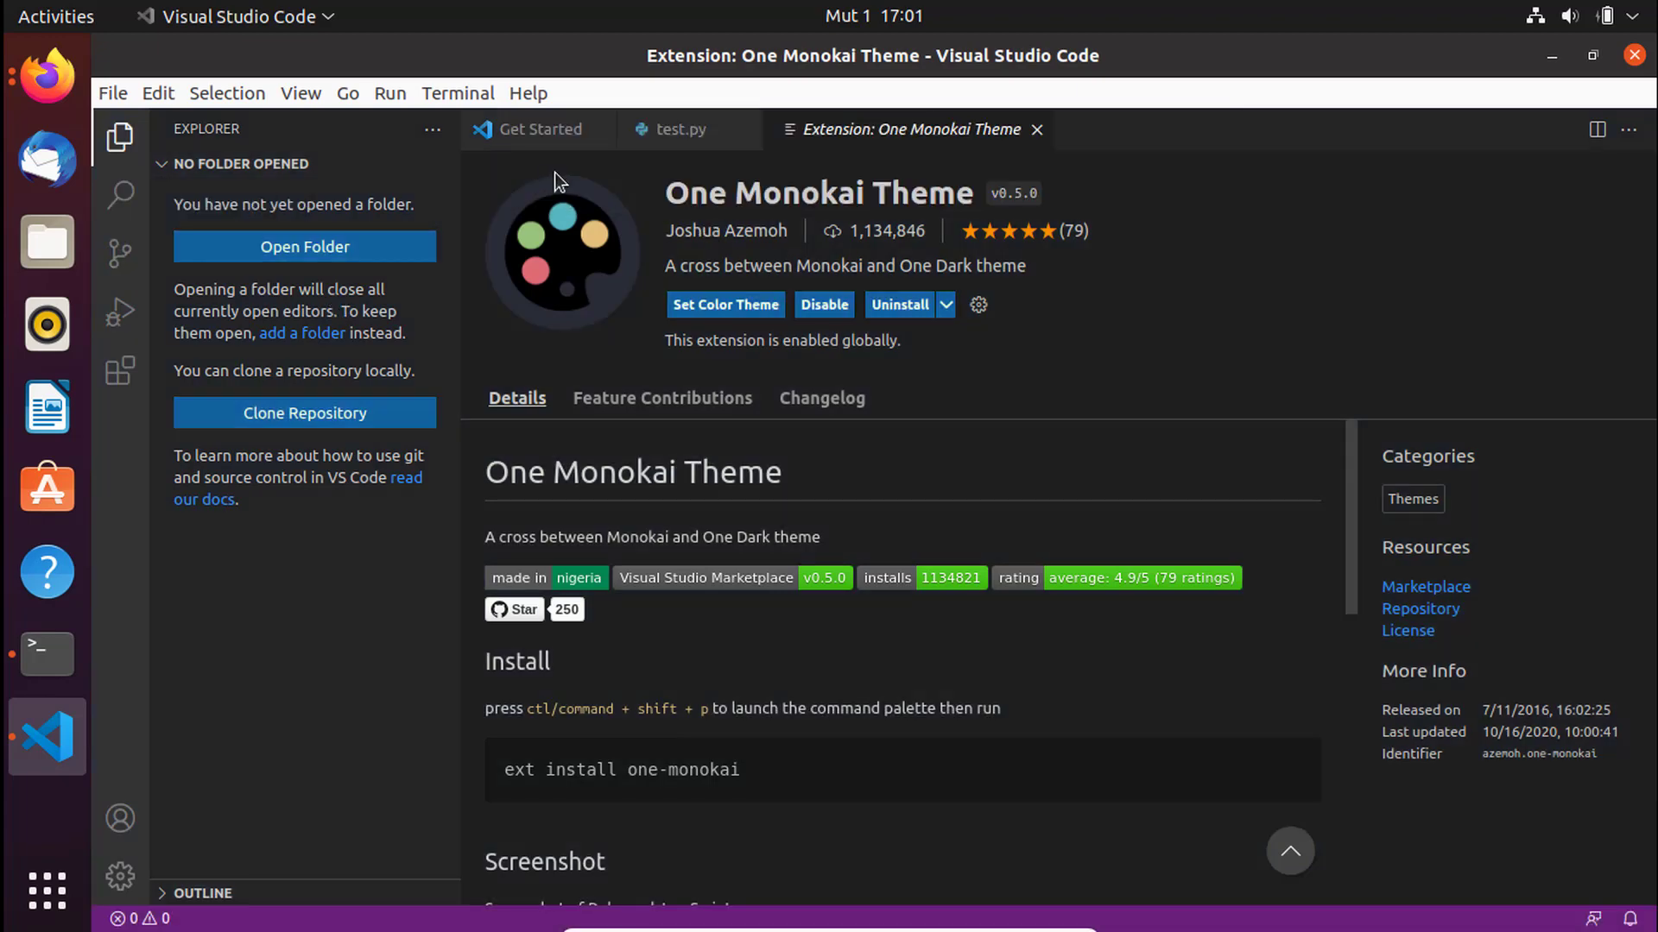
{"action": "left_click", "coordinate": [700, 136]}
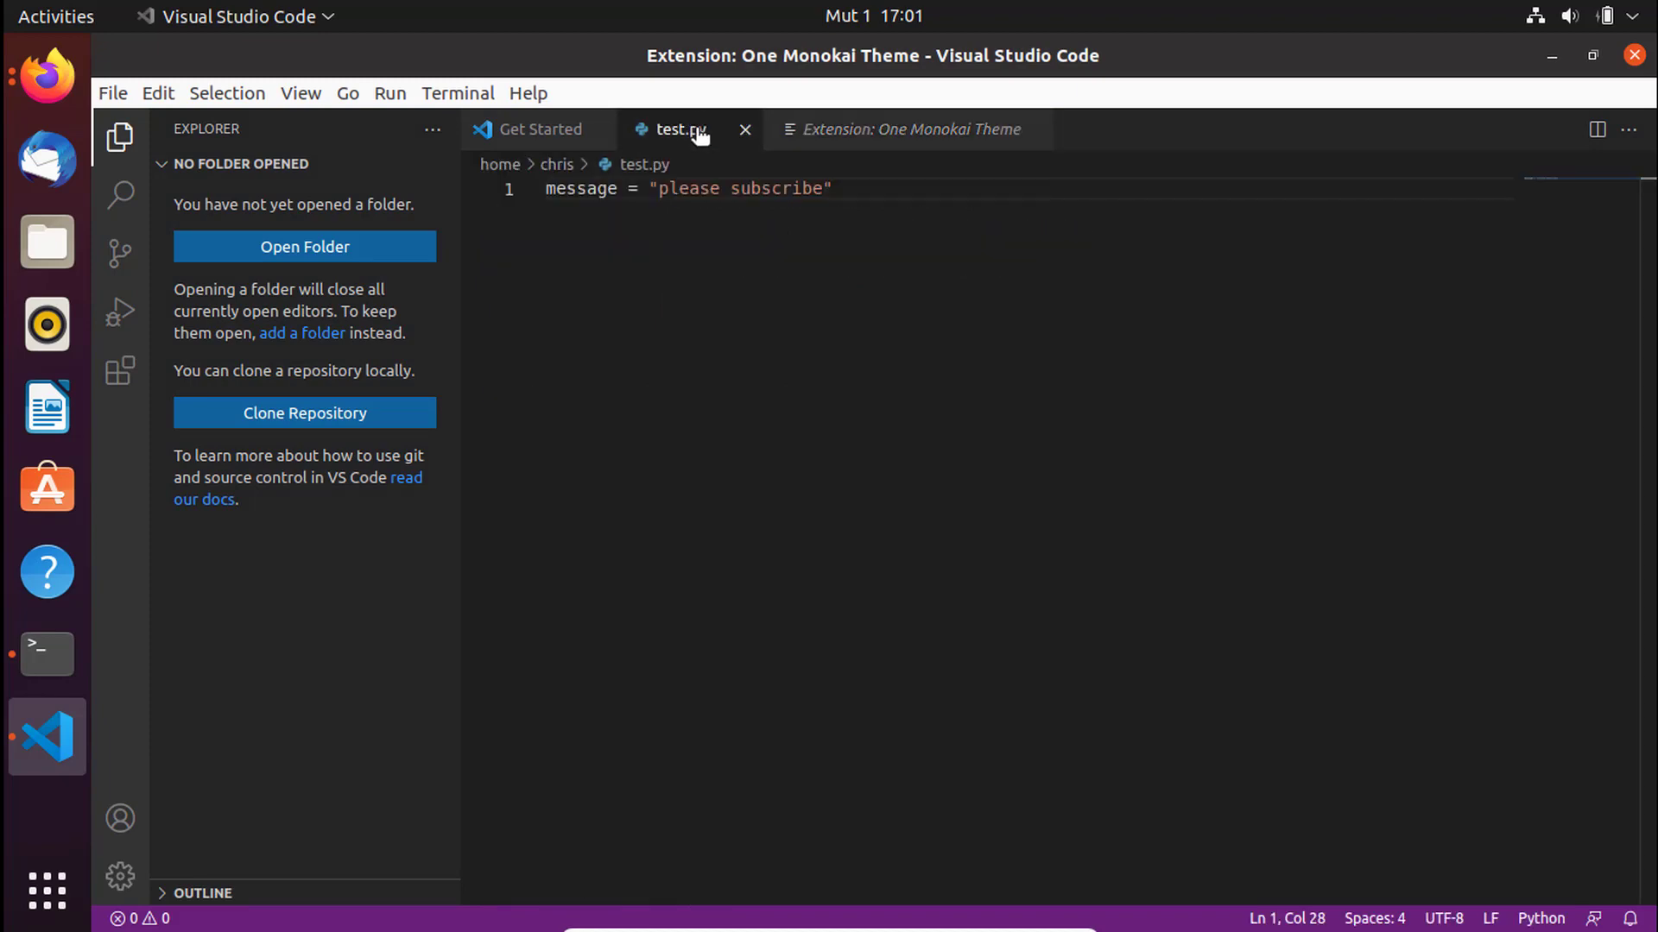